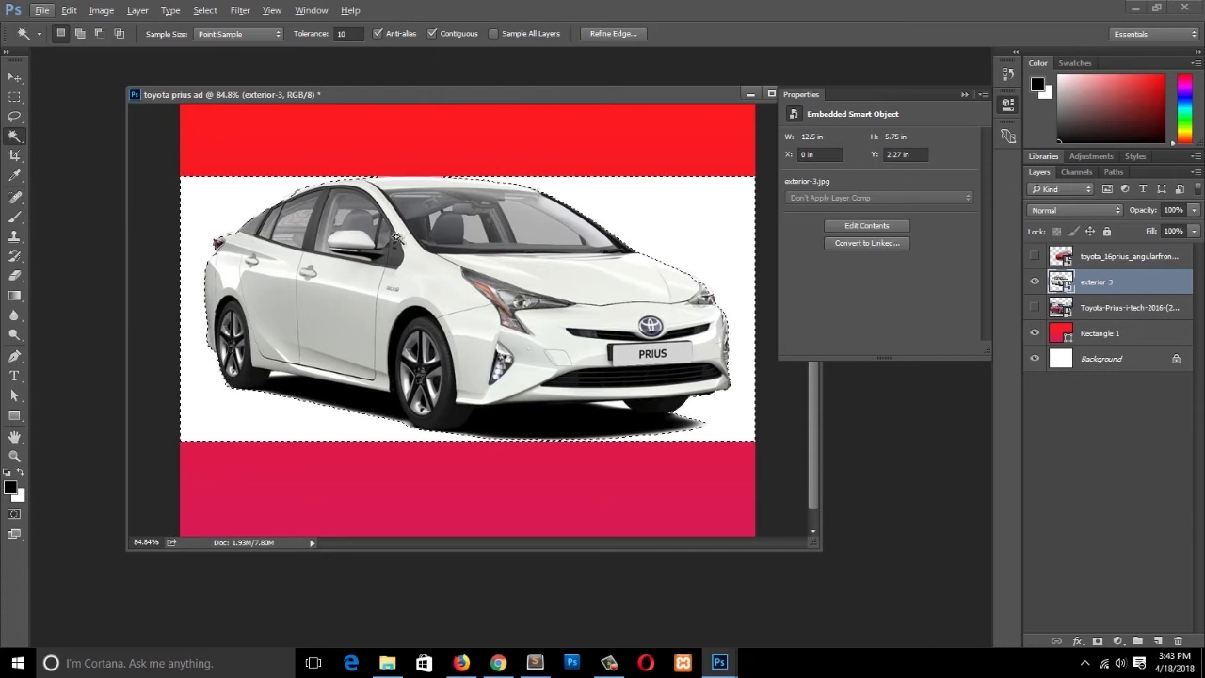
# Deselect the magic wand selection around the car.
pyautogui.scroll(2, 454, 300)
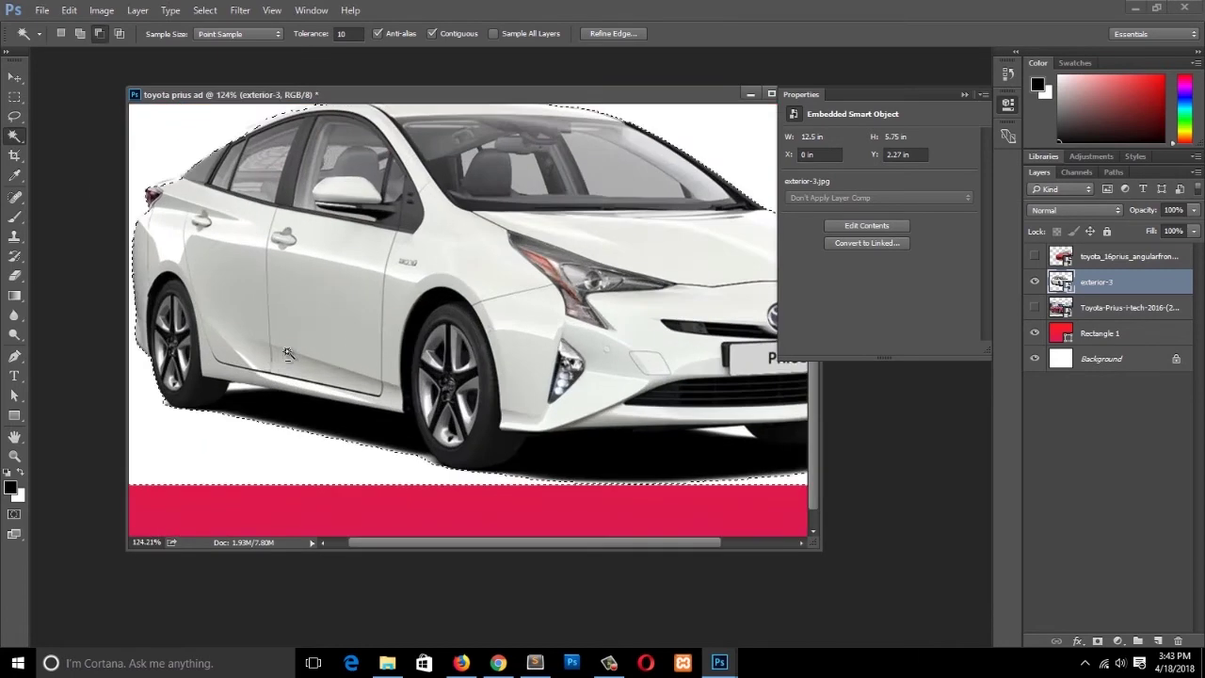
pyautogui.scroll(-1, 272, 411)
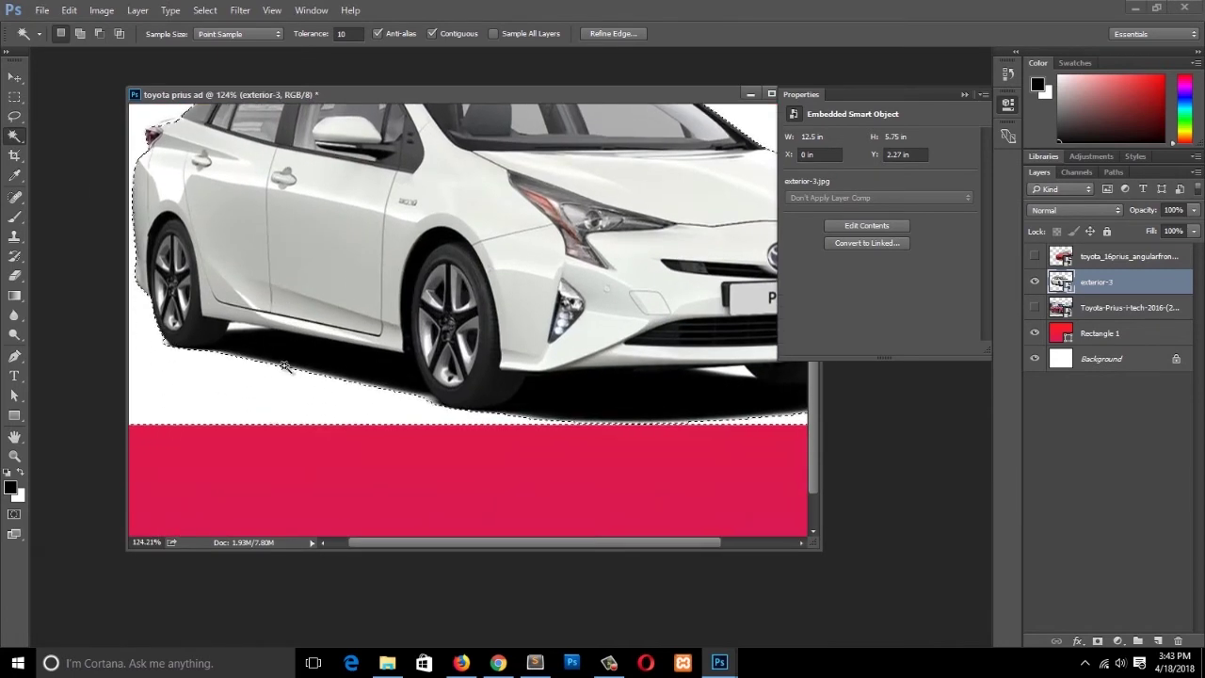
pyautogui.scroll(-1, 277, 360)
pyautogui.scroll(2, 277, 360)
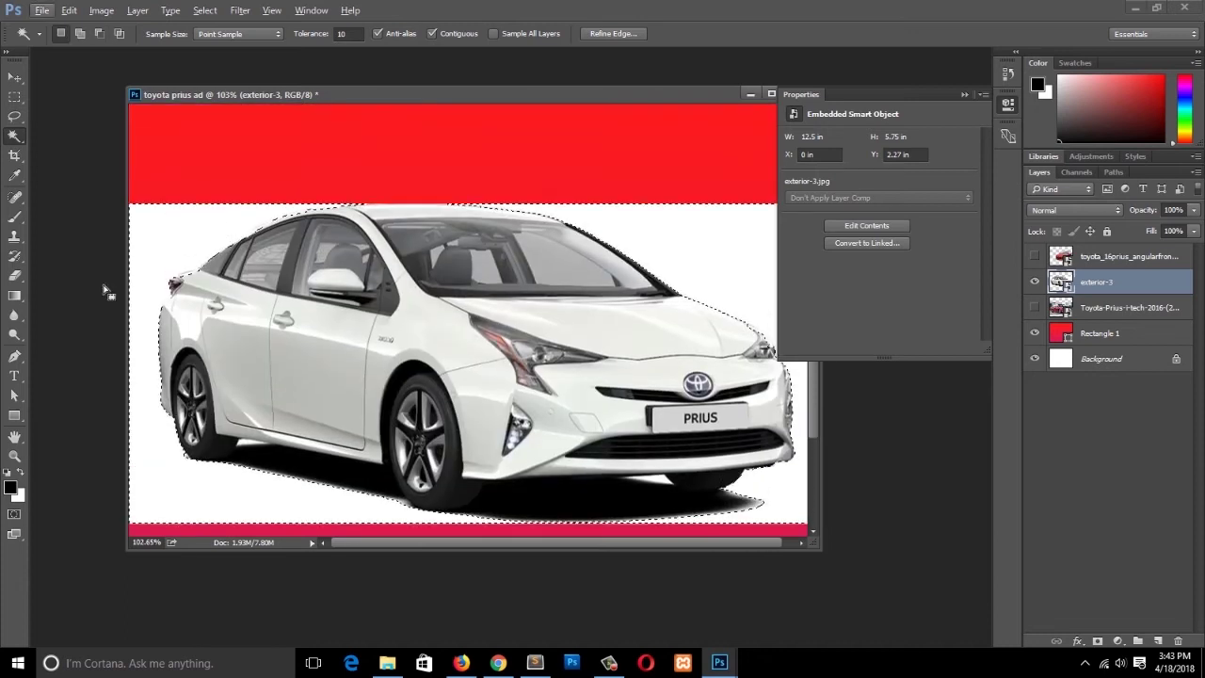
pyautogui.click(14, 358)
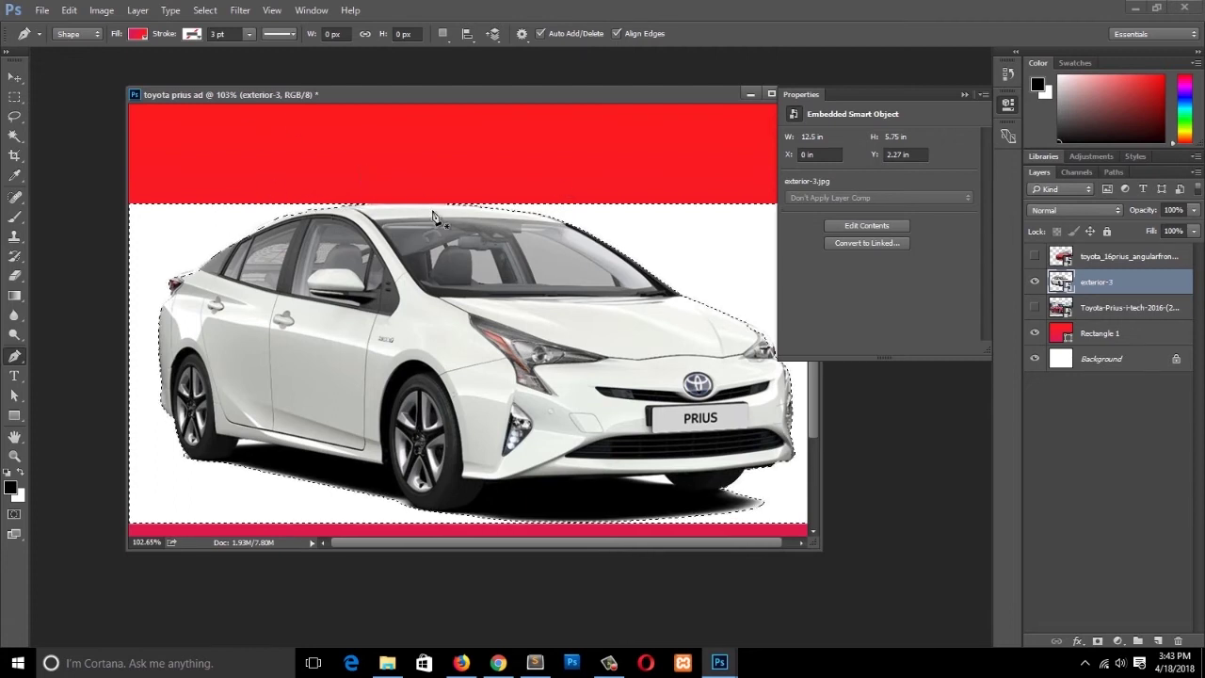
pyautogui.press('m')
pyautogui.click(435, 151)
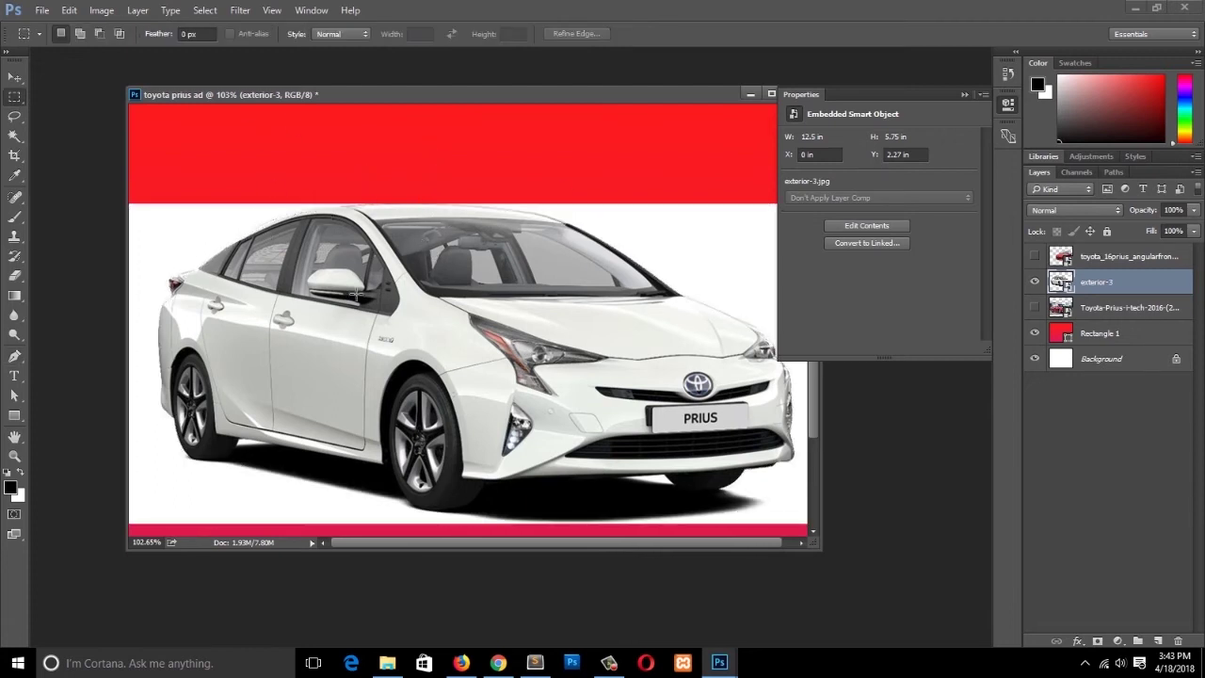
pyautogui.click(14, 356)
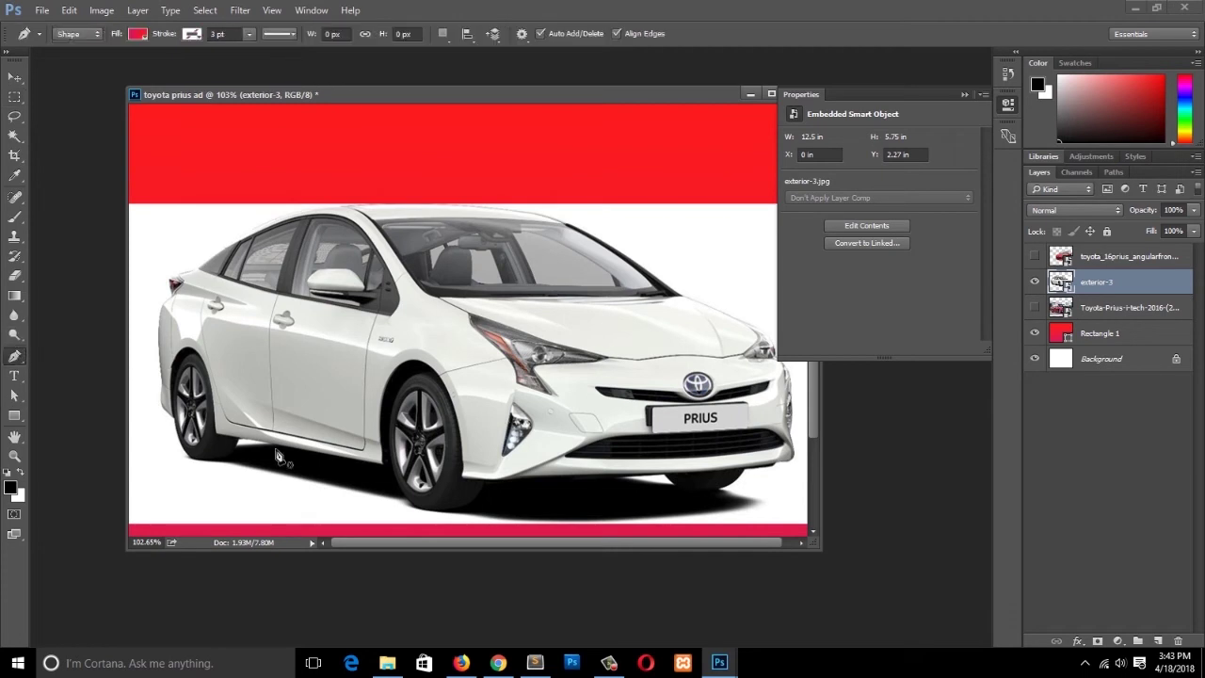
pyautogui.keyDown('alt'); pyautogui.scroll(4, 151, 420); pyautogui.keyUp('alt')
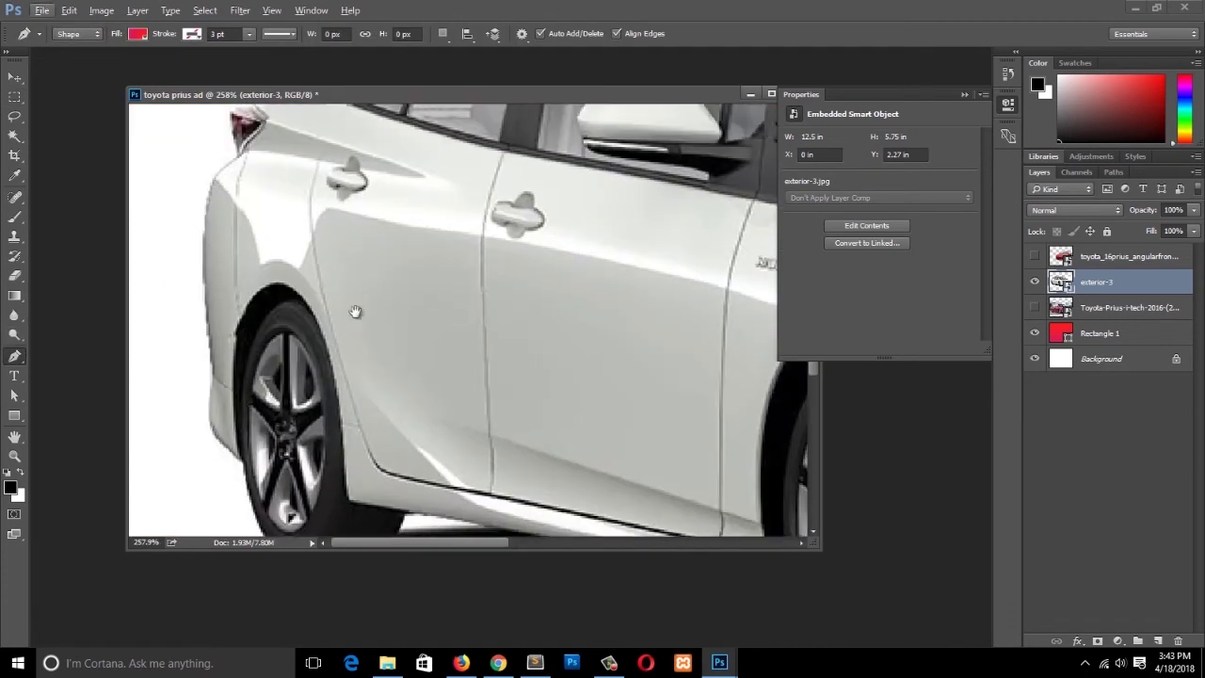
pyautogui.moveTo(420, 176); pyautogui.dragTo(571, 306)
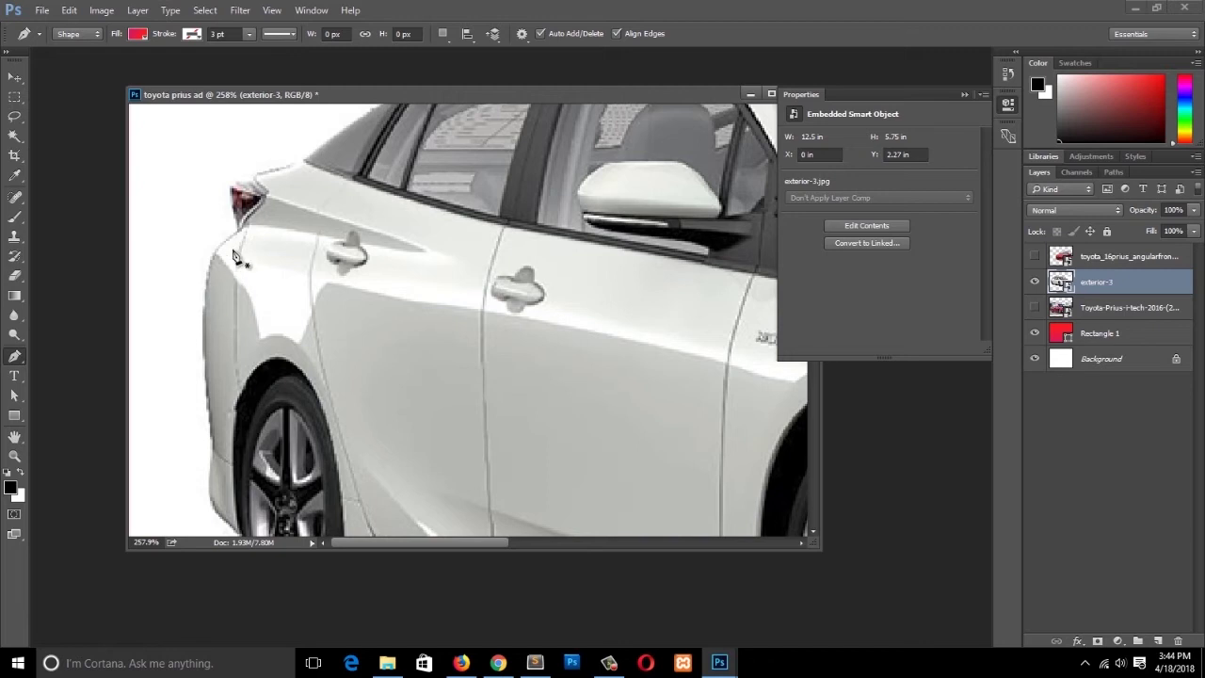
pyautogui.moveTo(244, 232); pyautogui.dragTo(237, 412)
pyautogui.click(226, 380)
pyautogui.click(222, 368)
pyautogui.moveTo(246, 353); pyautogui.dragTo(257, 351)
pyautogui.moveTo(273, 347); pyautogui.dragTo(316, 319)
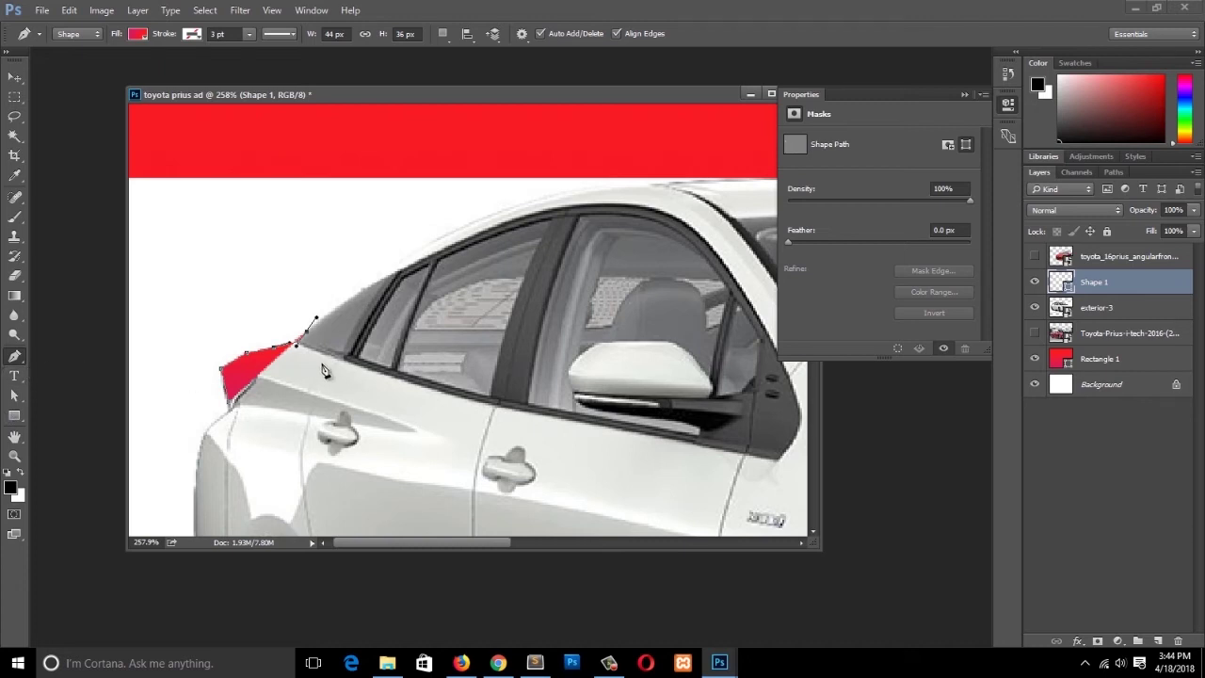
pyautogui.press('Delete')
pyautogui.press('Delete')
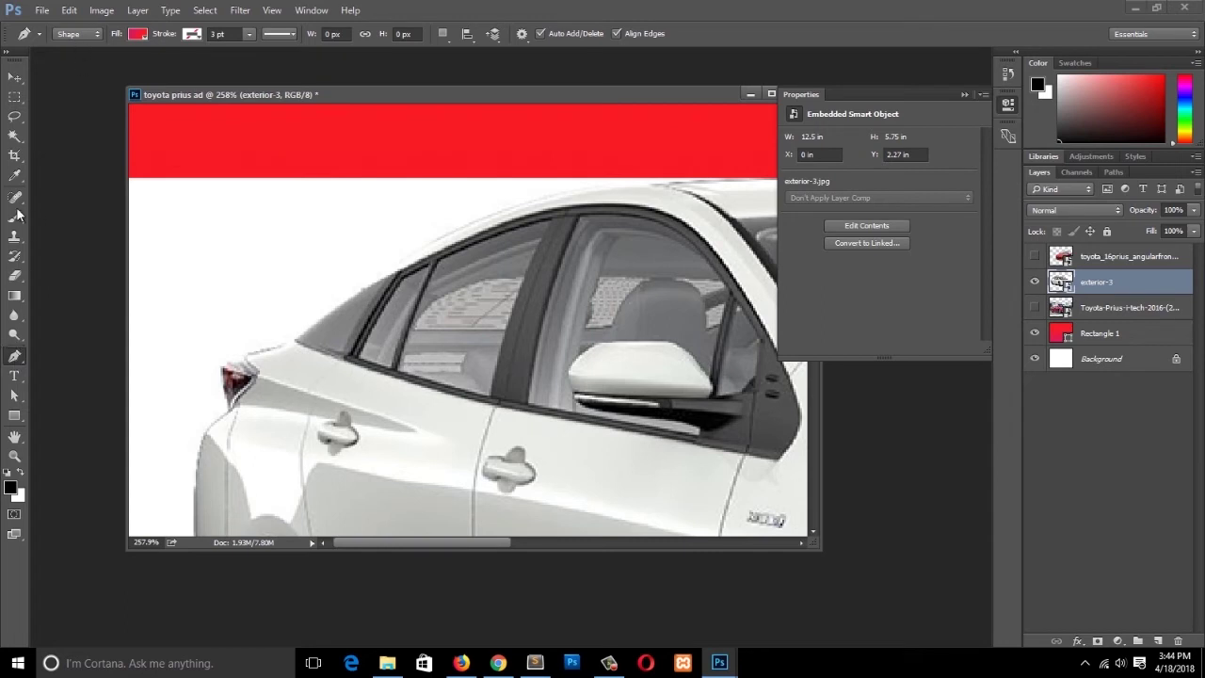
# Set the Pen tool to Path mode and start the car's outline at the rear fender, passing the tail light.
pyautogui.click(69, 36)
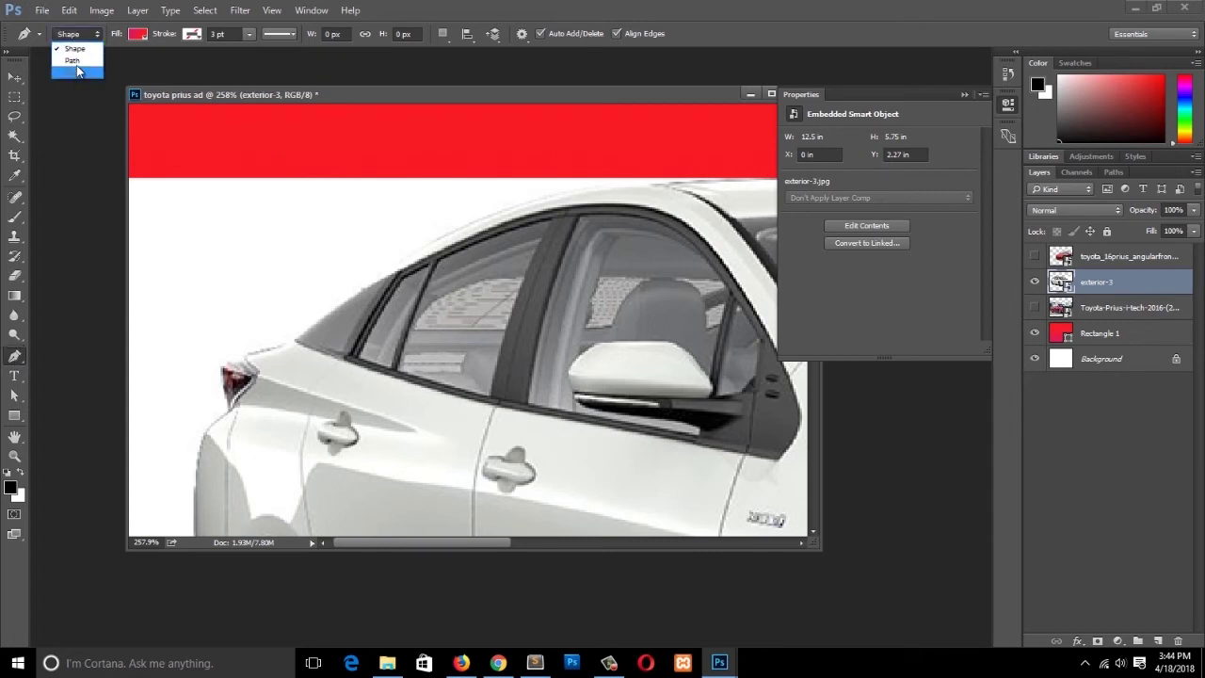
pyautogui.click(74, 62)
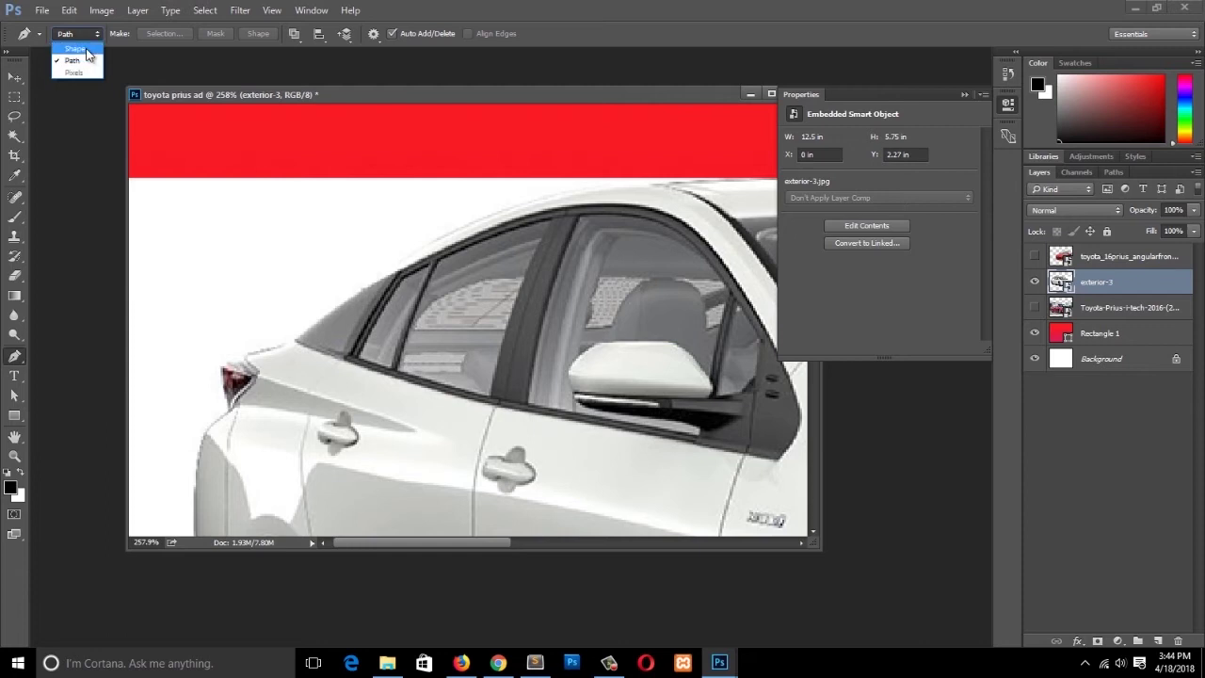
pyautogui.click(79, 42)
pyautogui.click(78, 64)
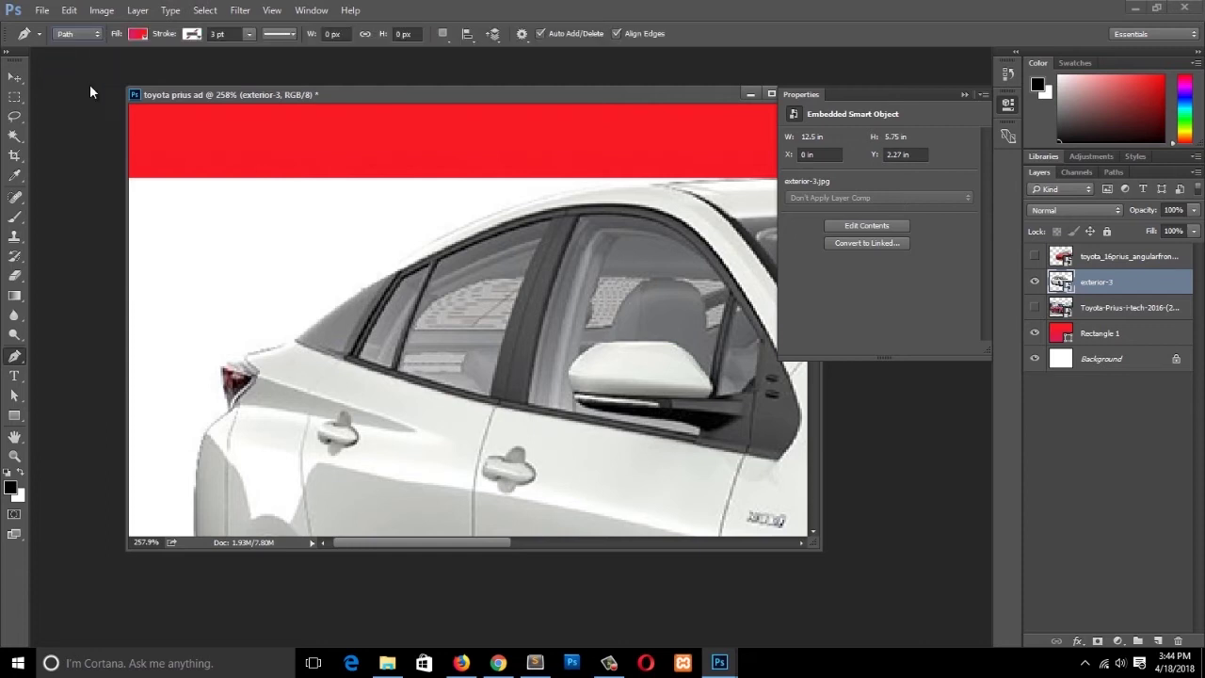
pyautogui.click(207, 432)
pyautogui.click(229, 412)
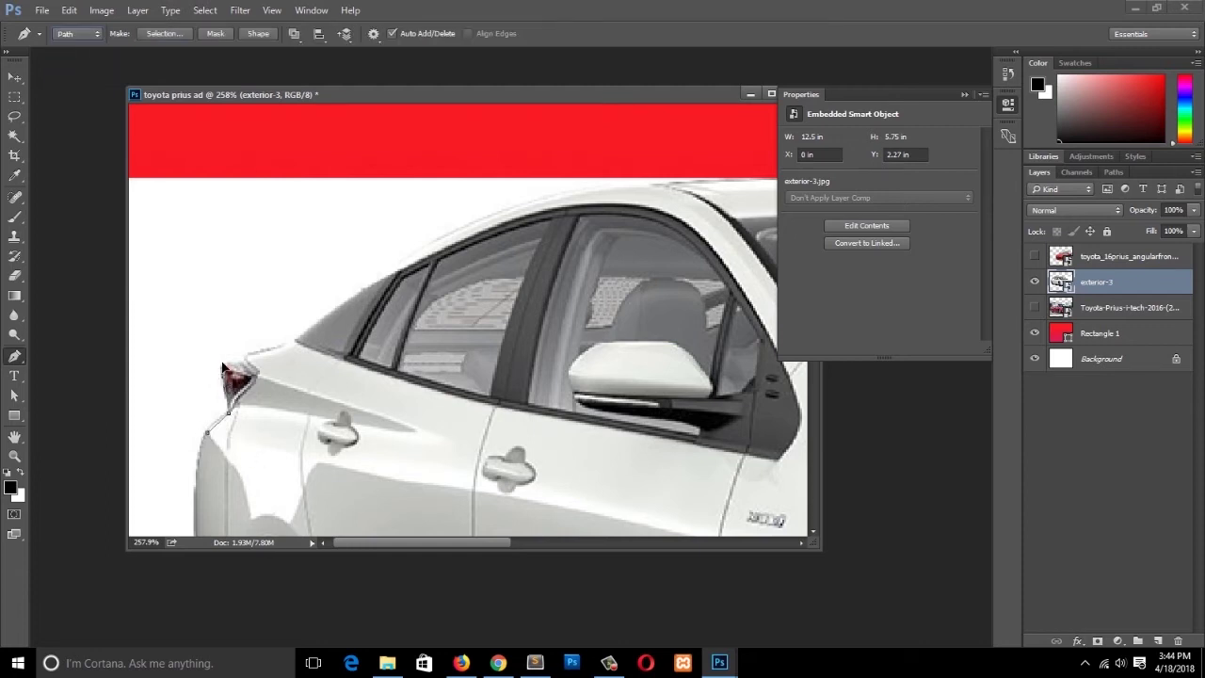
pyautogui.click(288, 345)
# Continue the path with curves from the tail light up the rear window line and over the roof to the windshield's top corner.
pyautogui.moveTo(528, 250); pyautogui.dragTo(373, 320)
pyautogui.moveTo(417, 286); pyautogui.dragTo(527, 273)
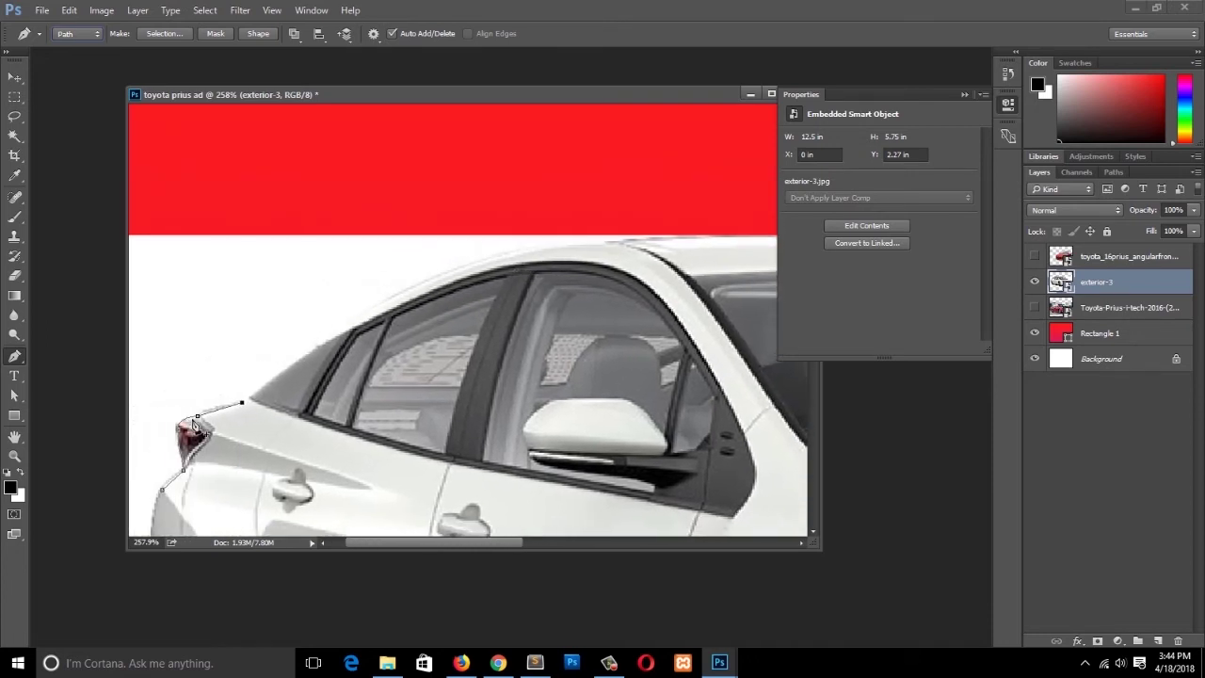
pyautogui.click(241, 403)
pyautogui.moveTo(417, 286); pyautogui.dragTo(539, 231)
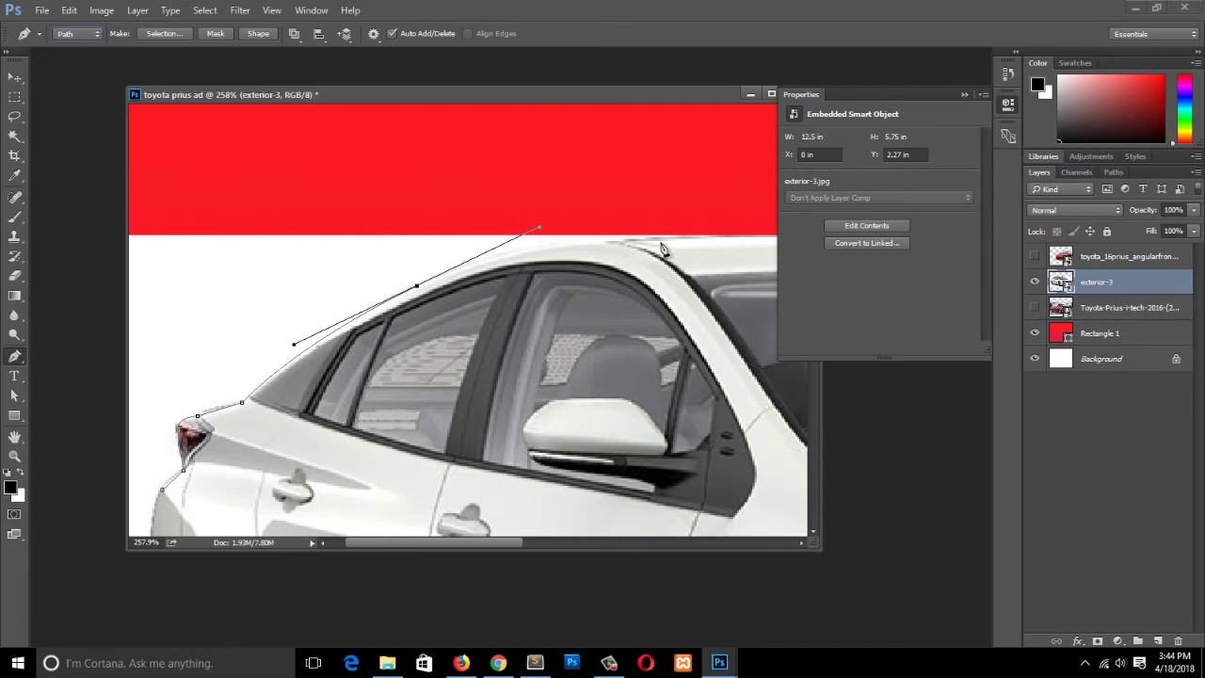
pyautogui.click(692, 237)
pyautogui.moveTo(661, 264); pyautogui.dragTo(103, 284)
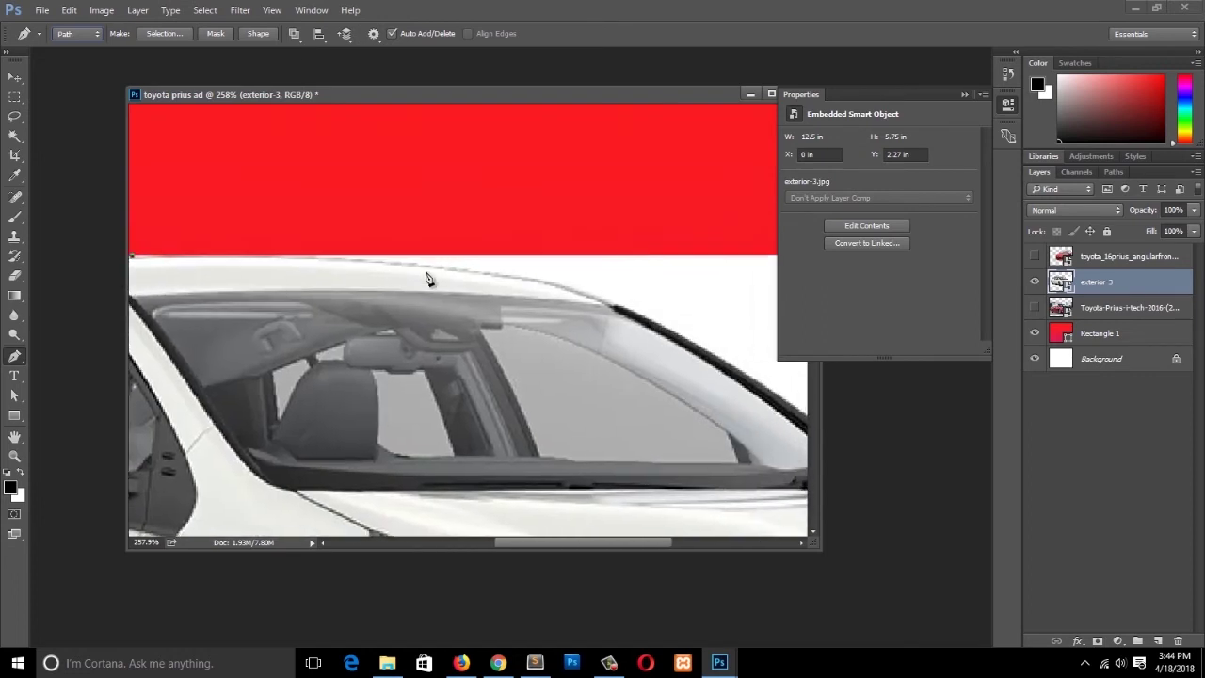
pyautogui.moveTo(595, 302); pyautogui.dragTo(730, 344)
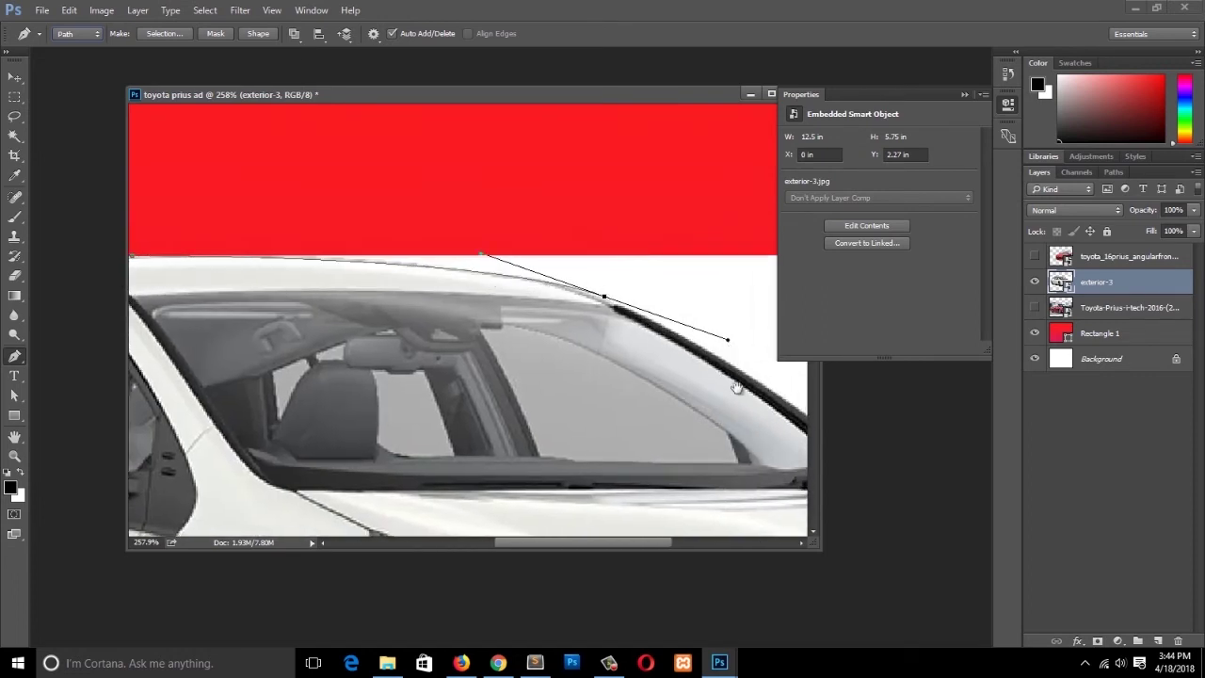
# Extend the path down the windshield's outer edge and along the hood to the far headlight.
pyautogui.moveTo(738, 388); pyautogui.dragTo(294, 243)
pyautogui.click(487, 309)
pyautogui.moveTo(593, 337); pyautogui.dragTo(406, 251)
pyautogui.moveTo(623, 297); pyautogui.dragTo(654, 307)
pyautogui.click(687, 385)
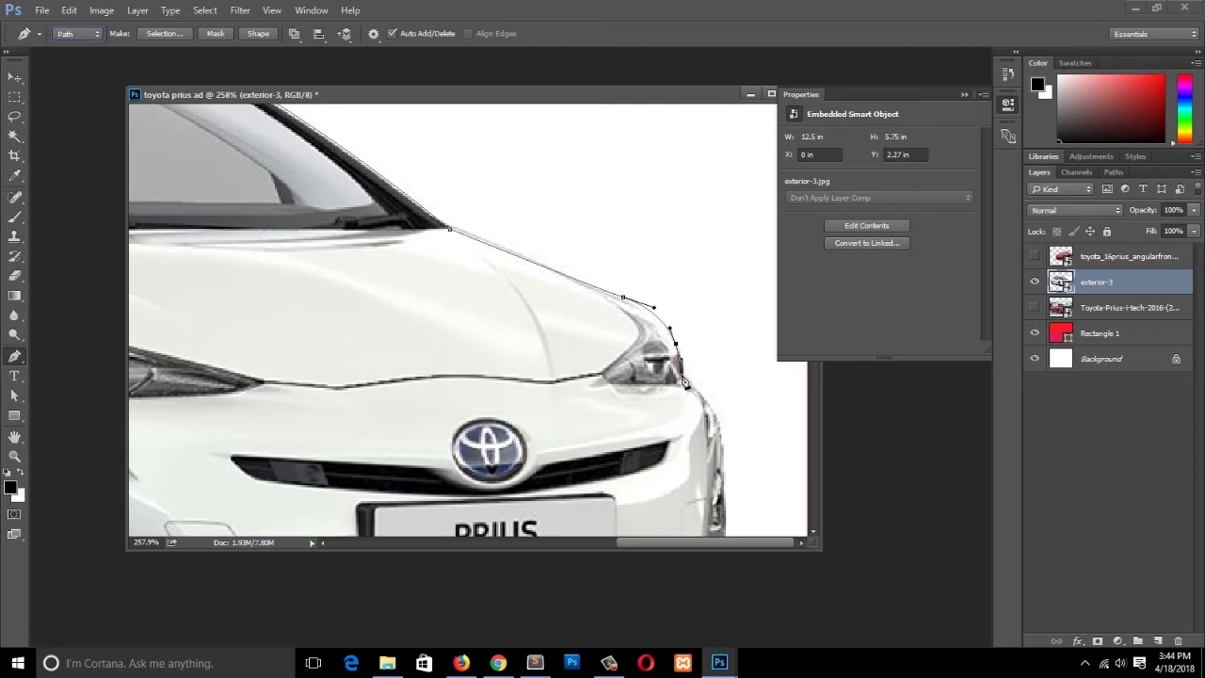
# Trace the path down the far side of the front bumper and around its lower corner.
pyautogui.moveTo(707, 419); pyautogui.dragTo(414, 276)
pyautogui.moveTo(724, 303); pyautogui.dragTo(727, 337)
pyautogui.moveTo(724, 429); pyautogui.dragTo(724, 459)
pyautogui.moveTo(690, 508); pyautogui.dragTo(665, 521)
# Continue the path around the far front wheel and along the bumper's underside to the near front wheel, excluding the shadow.
pyautogui.moveTo(565, 509); pyautogui.dragTo(610, 239)
pyautogui.click(650, 249)
pyautogui.click(600, 298)
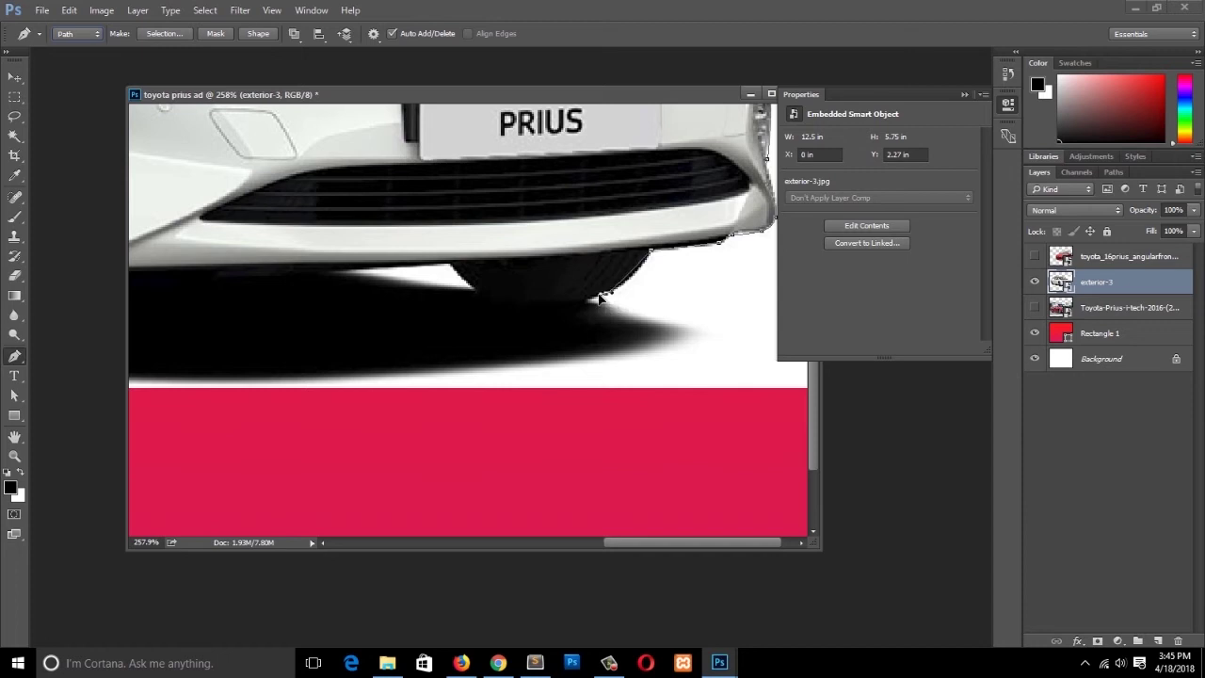
pyautogui.moveTo(590, 306); pyautogui.dragTo(569, 303)
pyautogui.click(481, 299)
pyautogui.moveTo(311, 269); pyautogui.dragTo(391, 270)
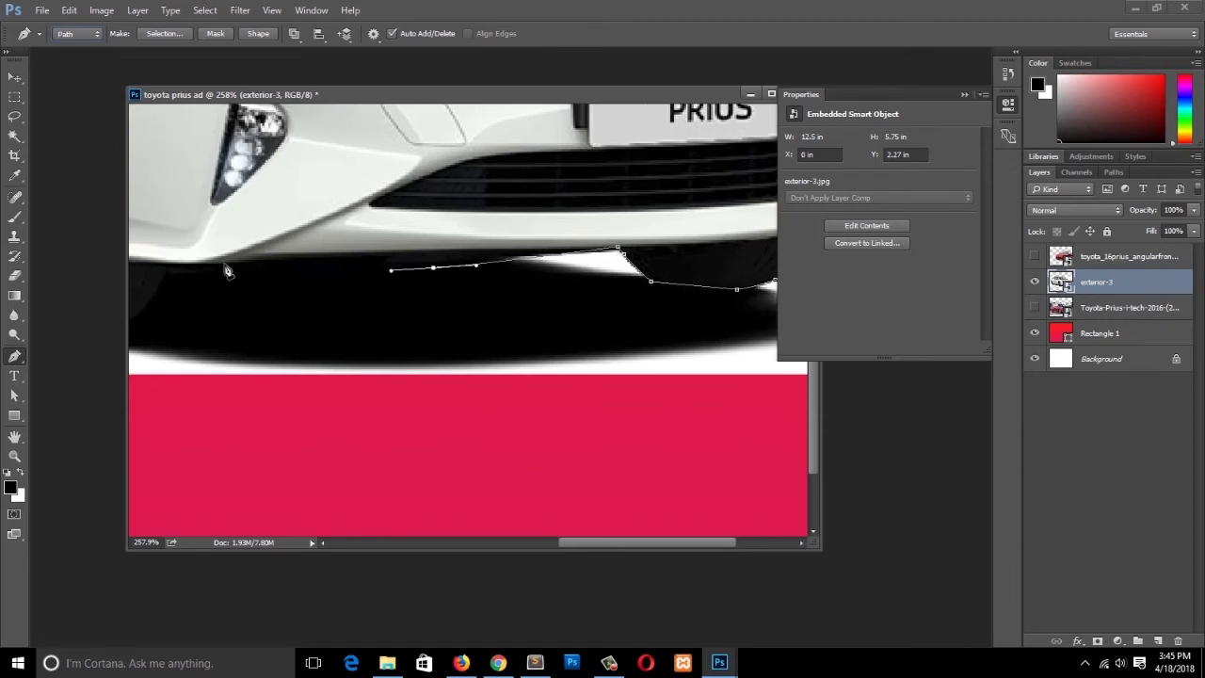
pyautogui.click(168, 274)
# Trace the path around the near front wheel and along the side sill toward the rear wheel.
pyautogui.moveTo(183, 271); pyautogui.dragTo(479, 262)
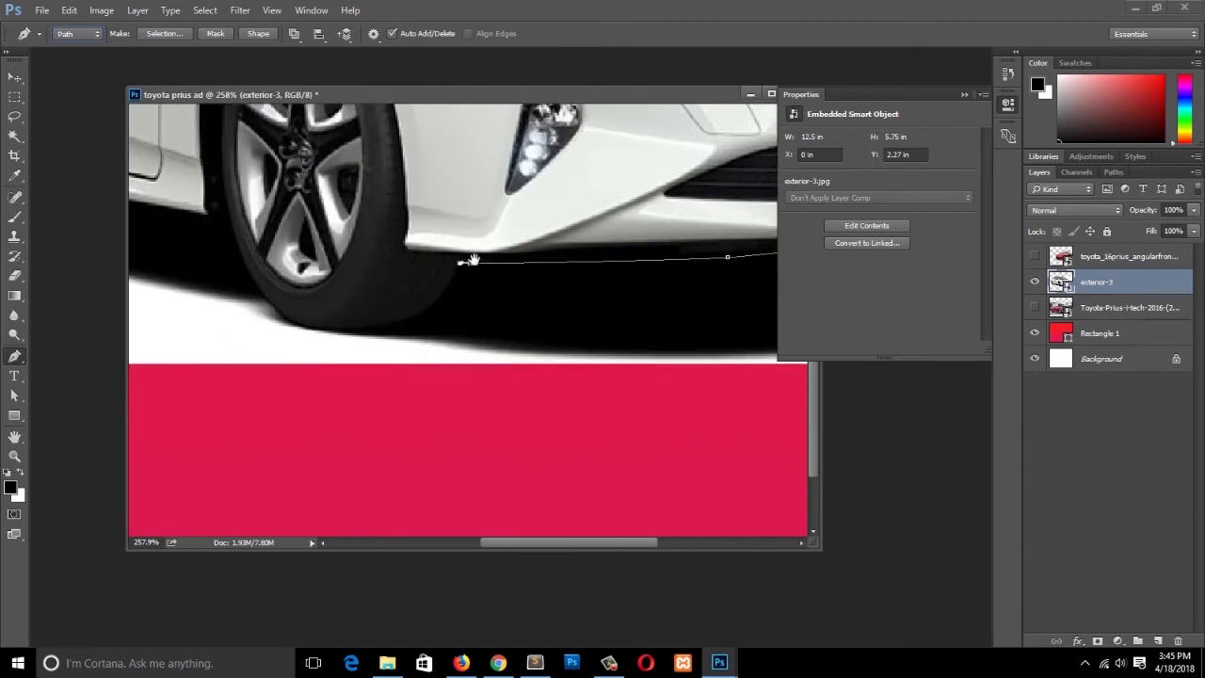
pyautogui.moveTo(420, 316); pyautogui.dragTo(272, 309)
pyautogui.moveTo(223, 219); pyautogui.dragTo(509, 388)
pyautogui.moveTo(409, 352); pyautogui.dragTo(488, 359)
pyautogui.click(269, 326)
# Outline the rear wheel and rear bumper, and close the path at its starting point on the rear fender.
pyautogui.moveTo(377, 400); pyautogui.dragTo(356, 412)
pyautogui.click(306, 409)
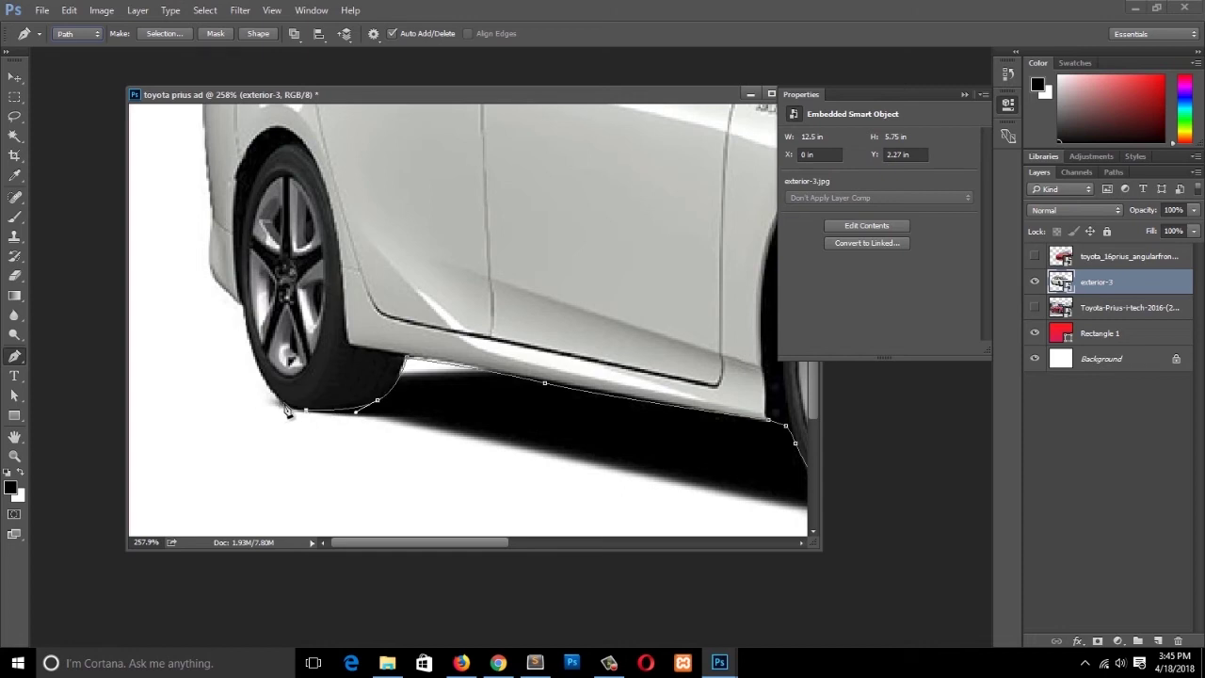
pyautogui.moveTo(250, 341); pyautogui.dragTo(244, 311)
pyautogui.moveTo(210, 250); pyautogui.dragTo(214, 401)
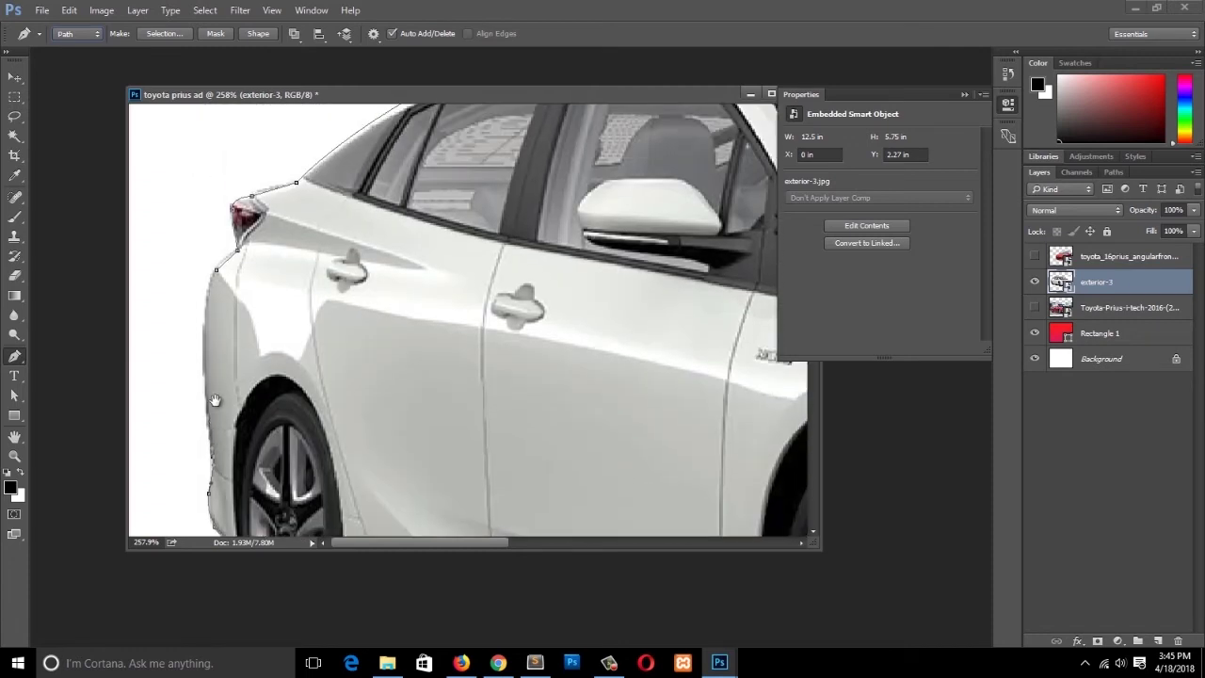
pyautogui.click(218, 275)
pyautogui.rightClick(380, 257)
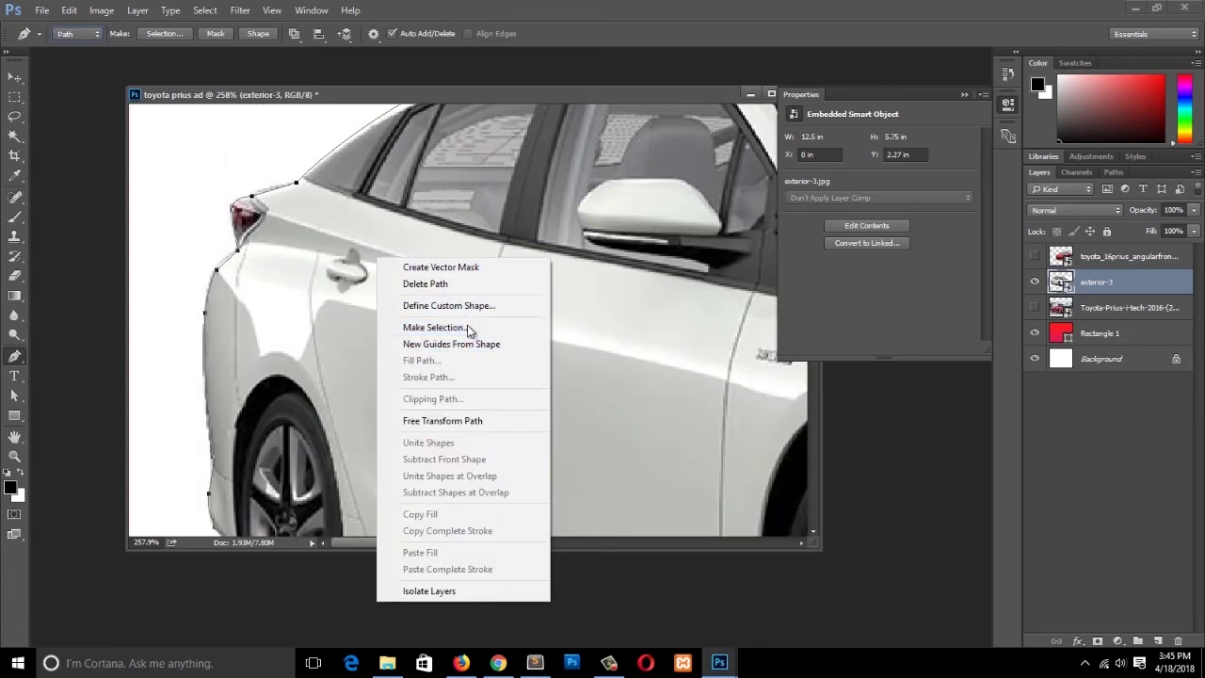
pyautogui.click(470, 329)
pyautogui.click(682, 189)
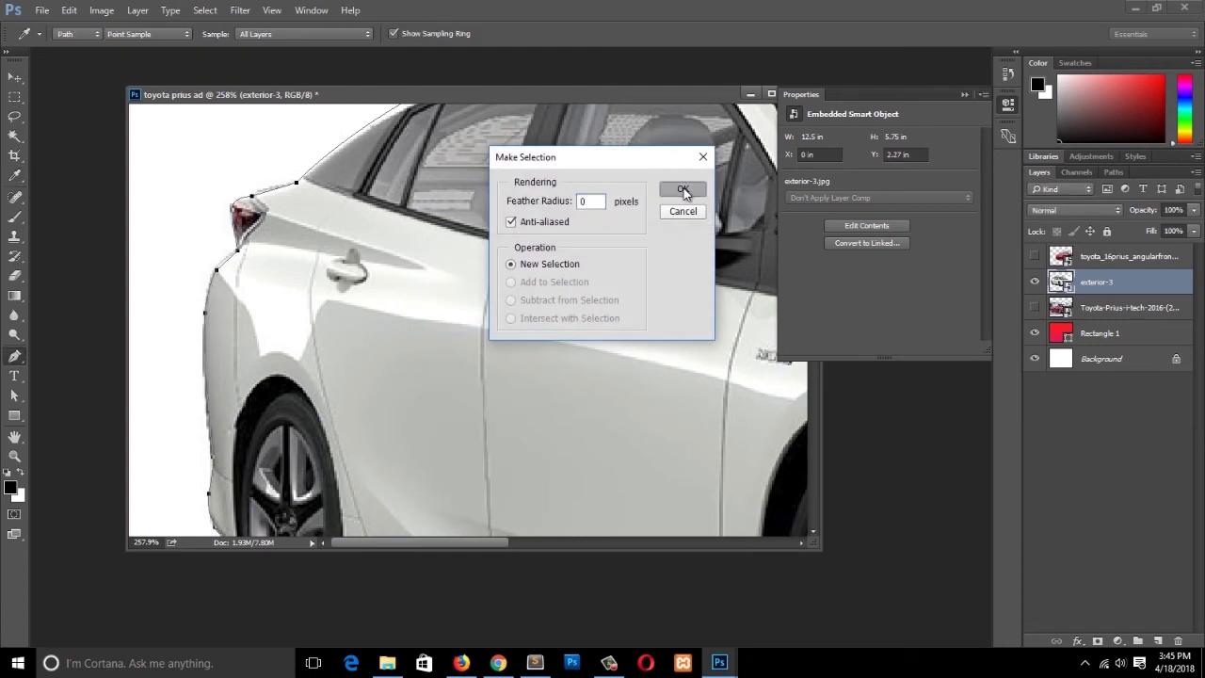
pyautogui.hotkey('ctrl', '0')
pyautogui.hotkey('ctrl', 'z')
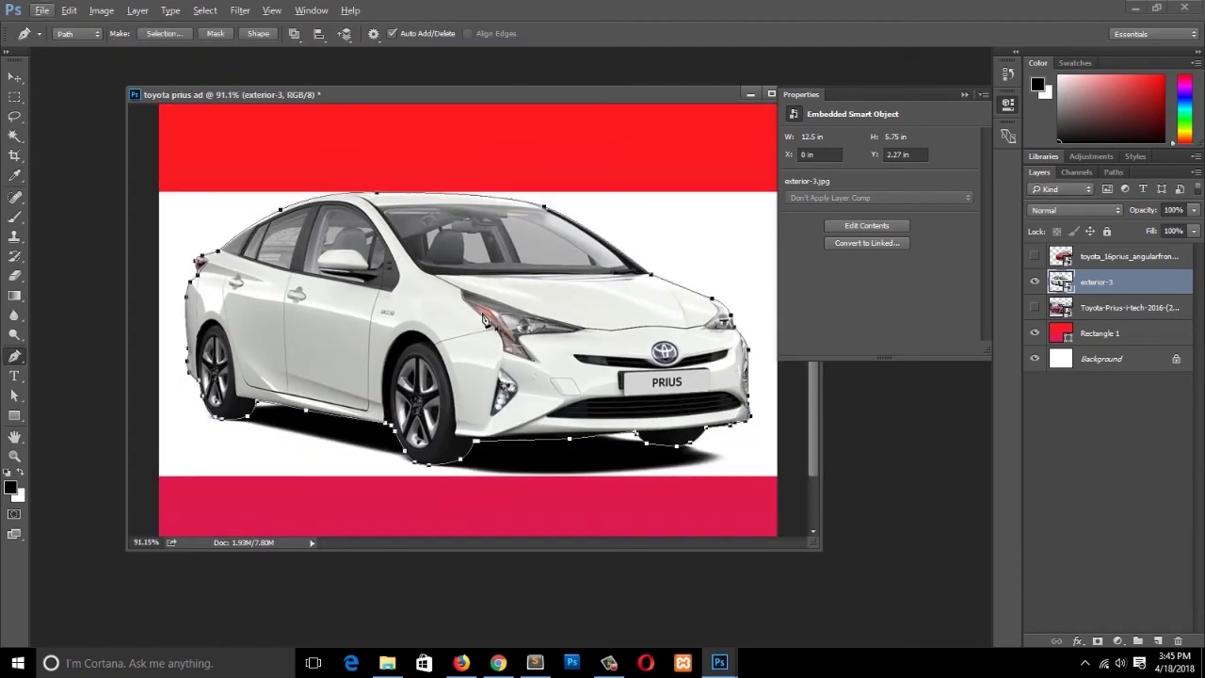
# Convert the car path into a new anti-aliased selection with 0 px feather and apply it as a layer mask on exterior-3.
pyautogui.scroll(1, 282, 302)
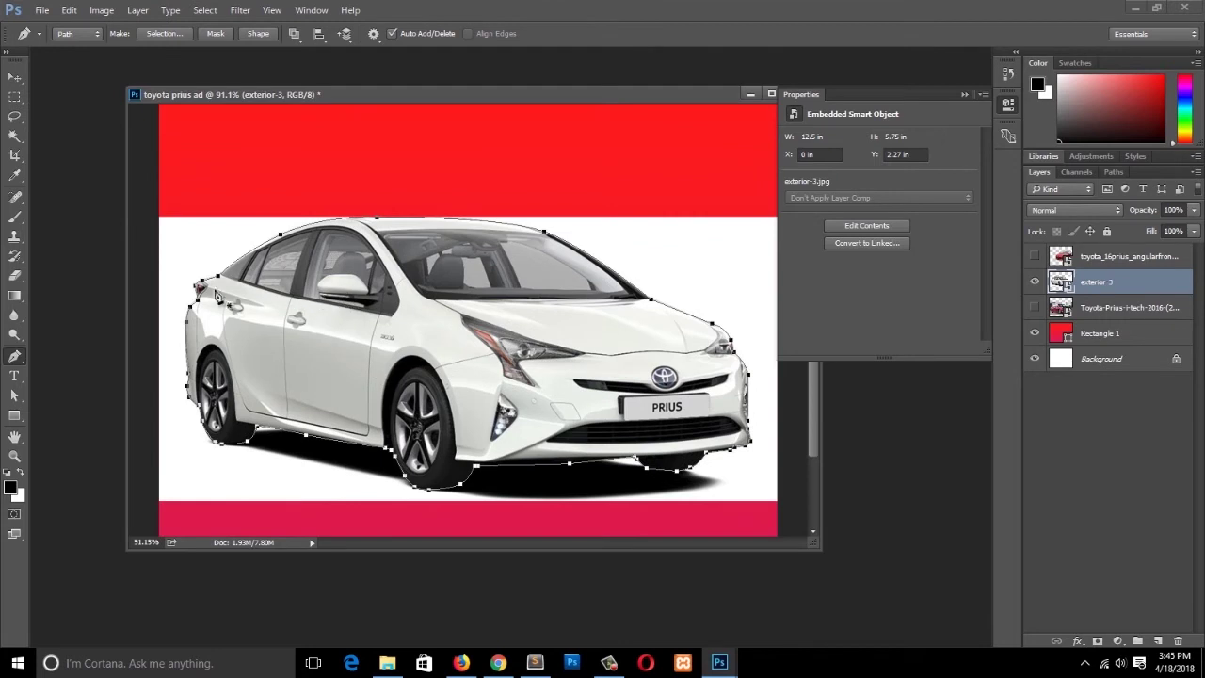
pyautogui.rightClick(388, 250)
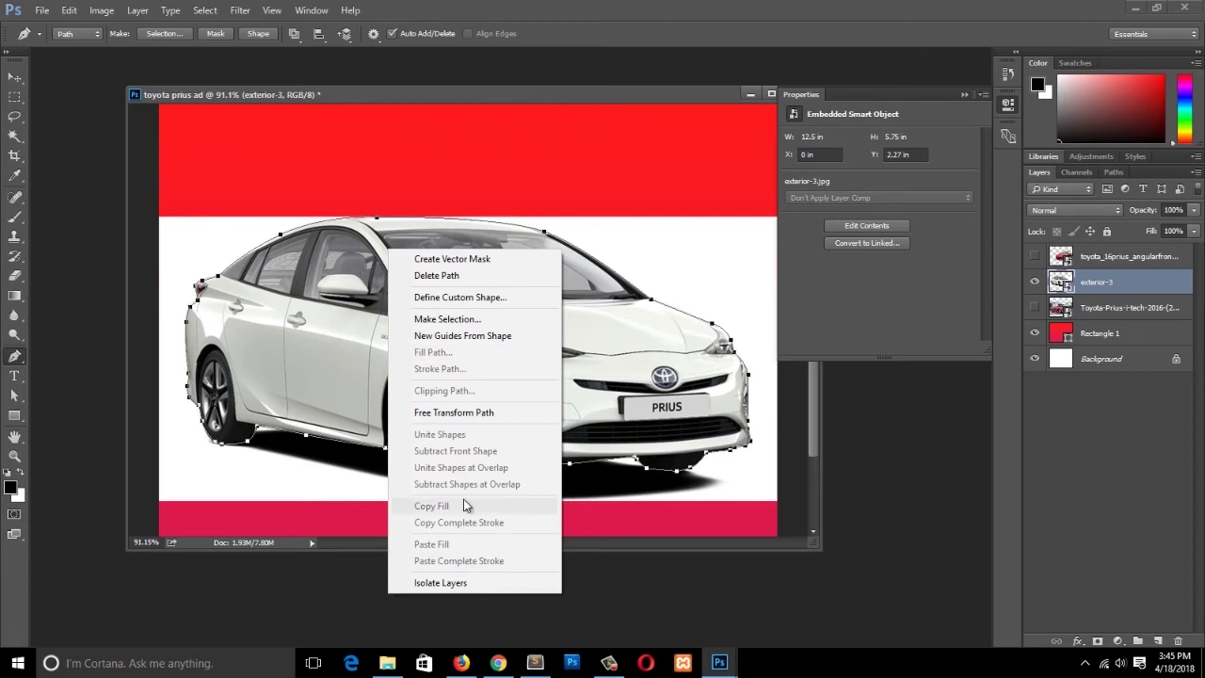
pyautogui.click(450, 319)
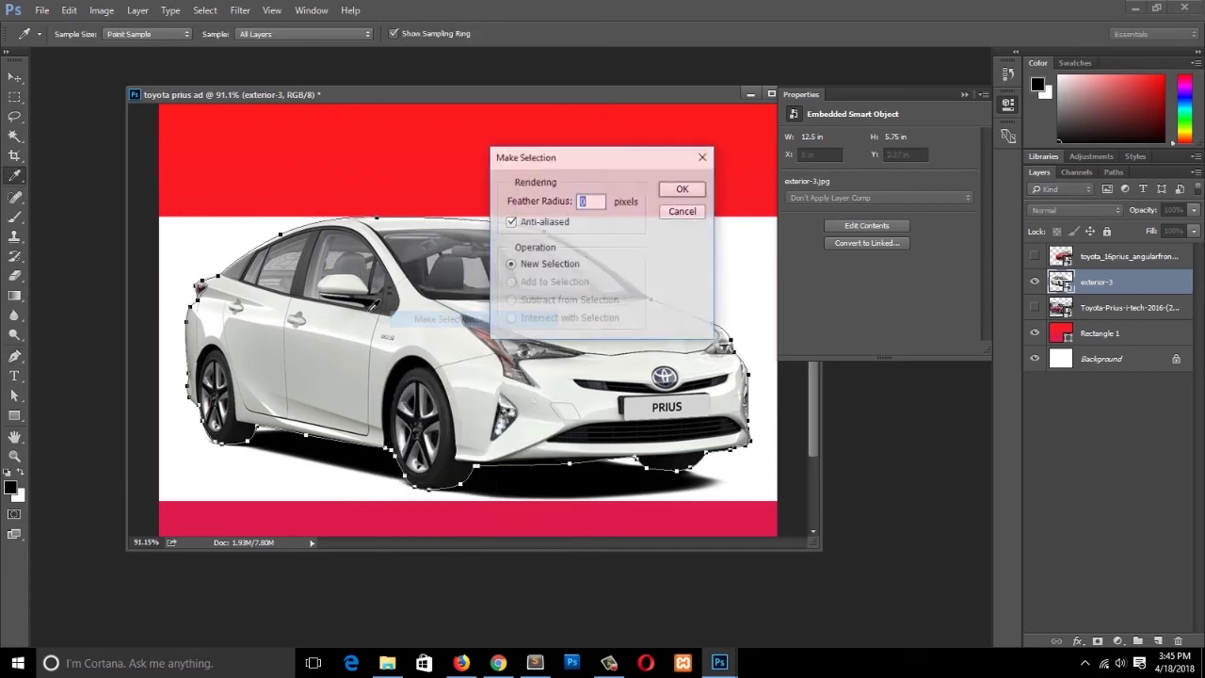
pyautogui.click(683, 188)
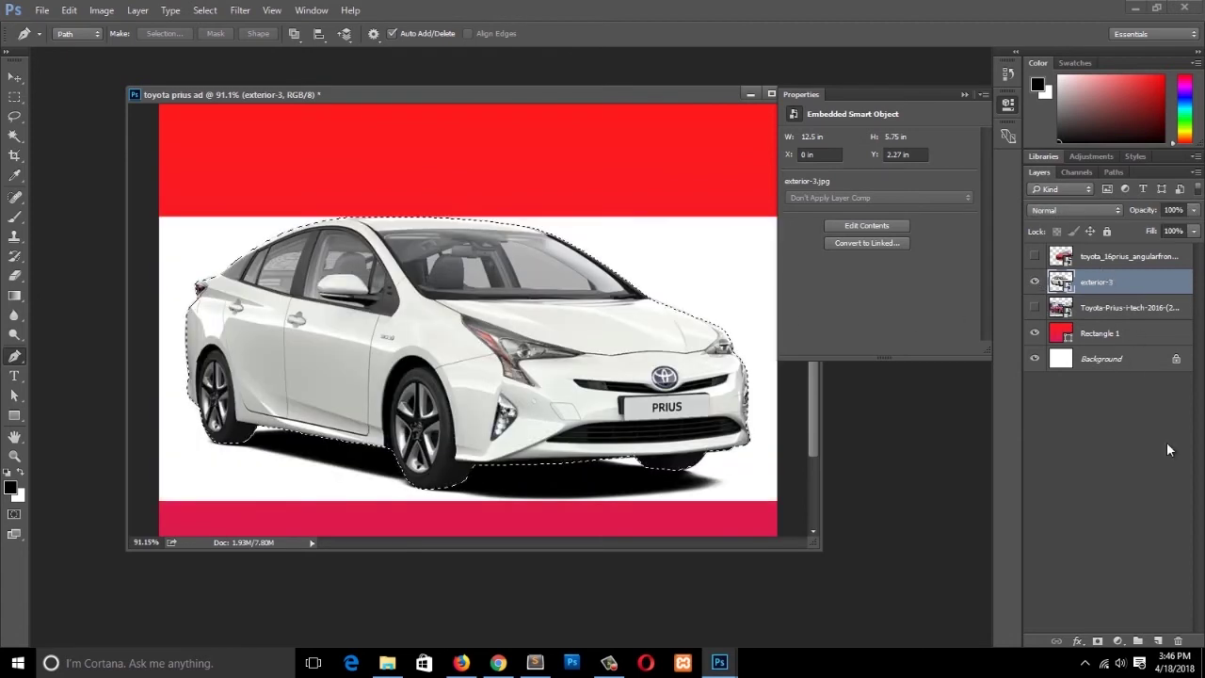
pyautogui.click(1097, 641)
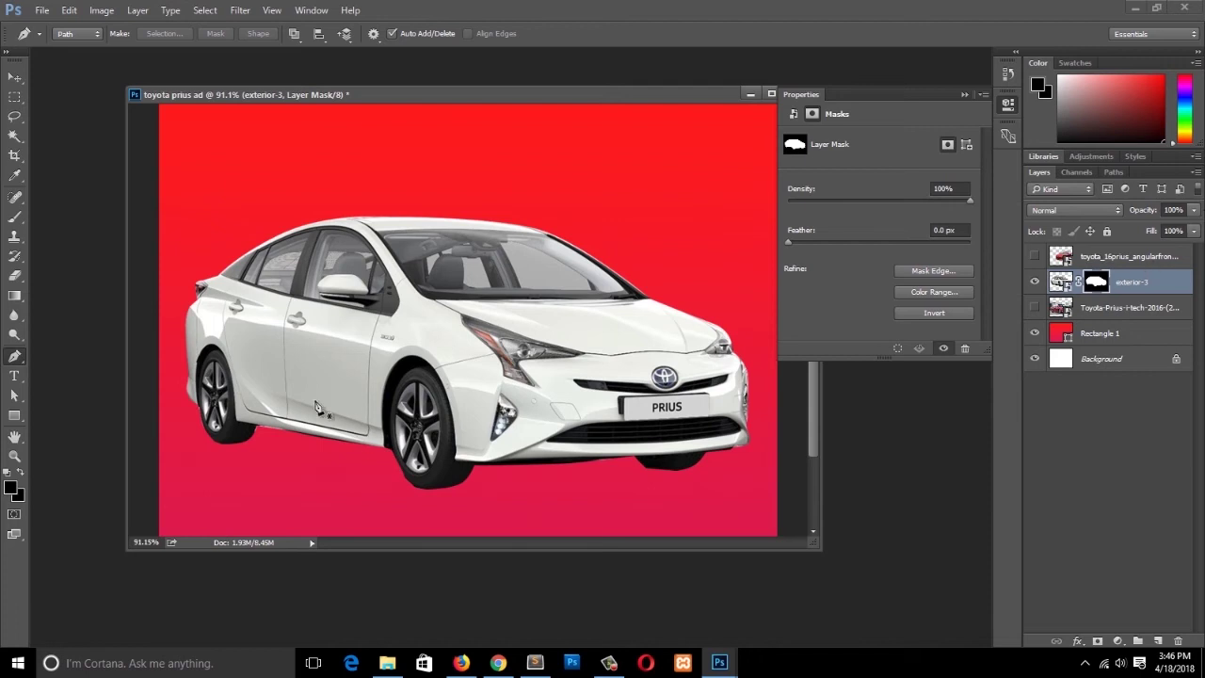
# Move the masked car slightly down and to the right on the red background, and show the transform controls.
pyautogui.scroll(-3, 450, 386)
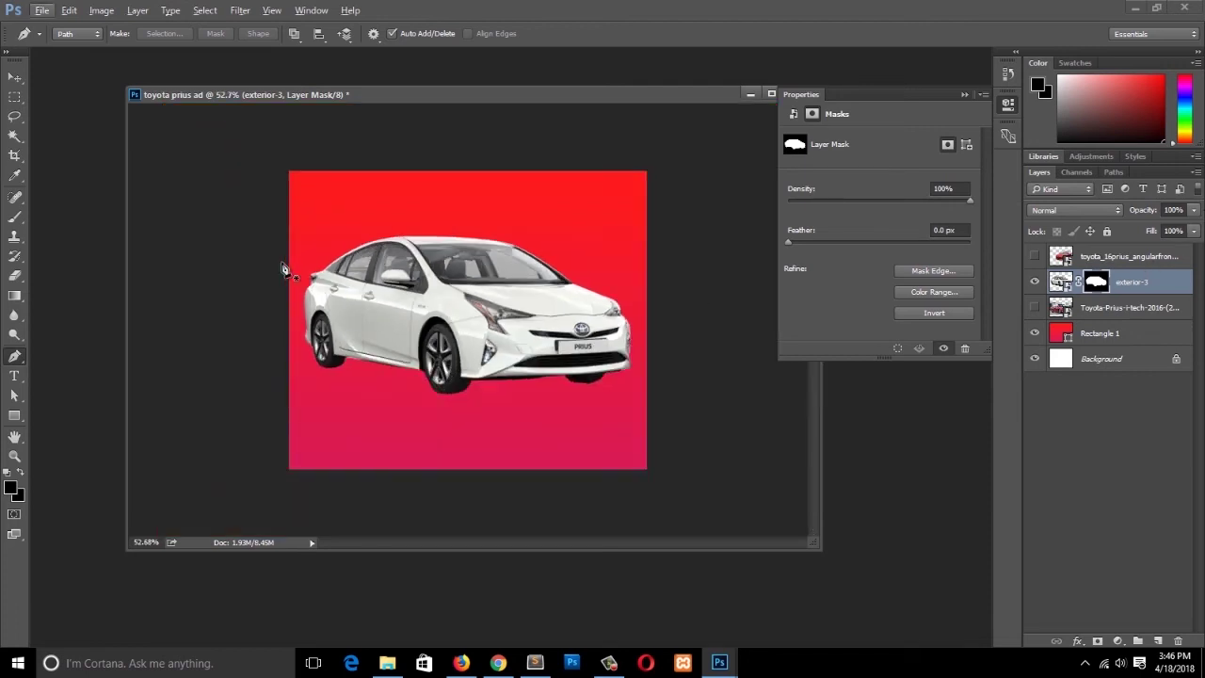
pyautogui.click(21, 78)
pyautogui.moveTo(512, 318); pyautogui.dragTo(520, 348)
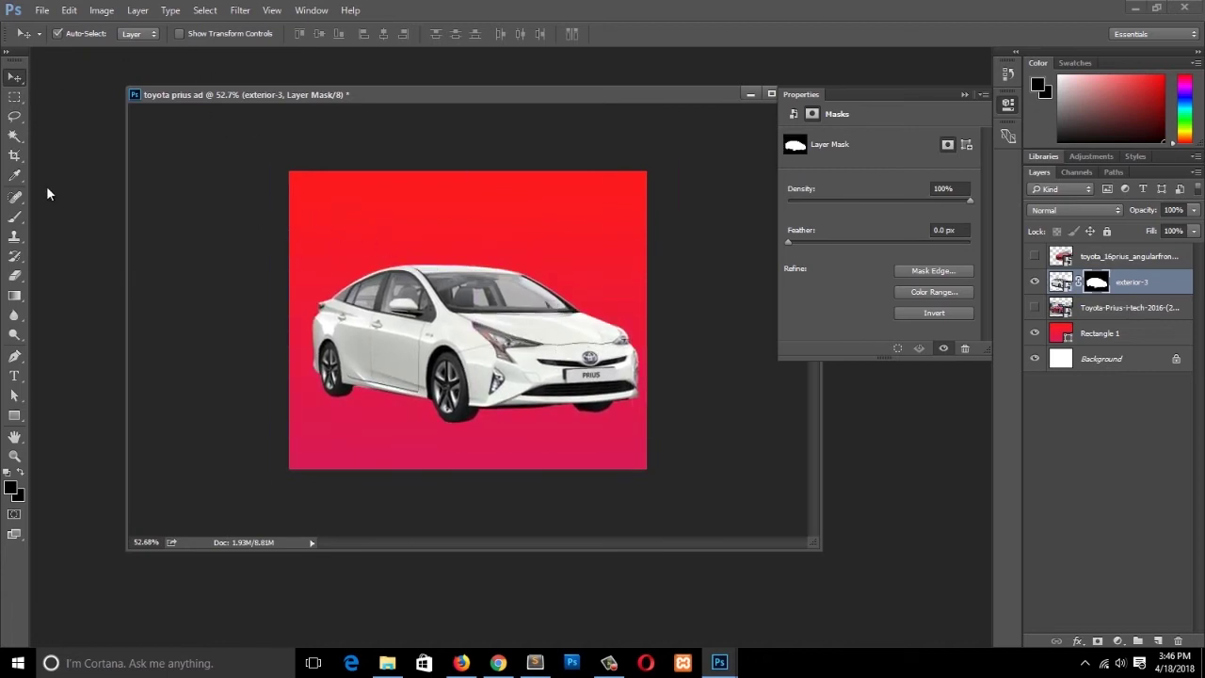
pyautogui.click(179, 33)
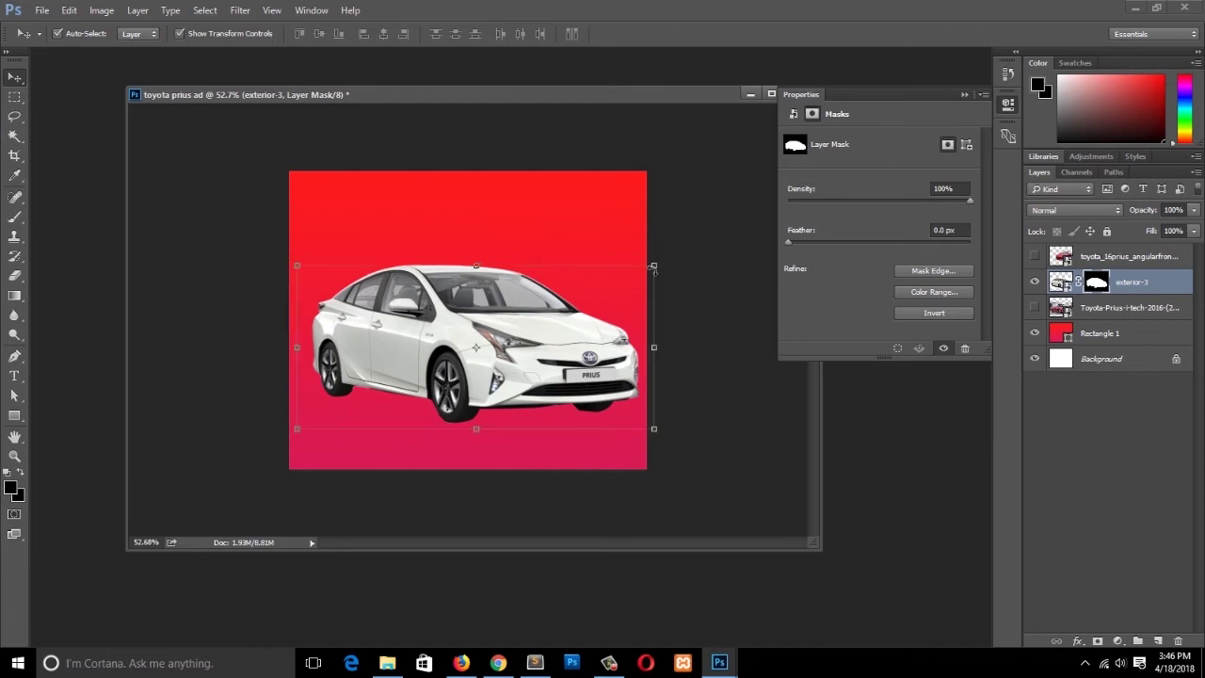
# Scale the masked white car down to about 8 in wide and move it up to the middle of the ad.
pyautogui.moveTo(654, 260); pyautogui.dragTo(592, 294)
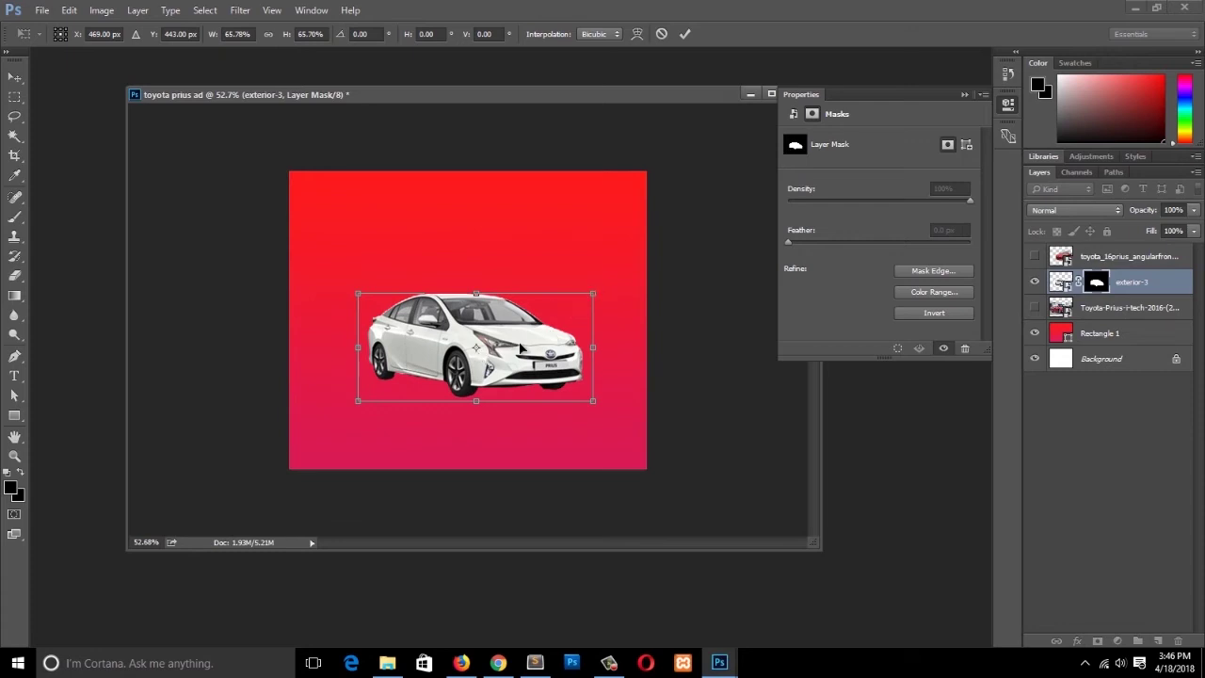
pyautogui.moveTo(597, 294)
pyautogui.mouseDown()
pyautogui.moveTo(640, 270)
pyautogui.moveTo(592, 269)
pyautogui.moveTo(582, 288)
pyautogui.moveTo(667, 250)
pyautogui.moveTo(408, 389)
pyautogui.moveTo(630, 248)
pyautogui.moveTo(622, 279)
pyautogui.moveTo(587, 295)
pyautogui.mouseUp()
pyautogui.press('Return')
pyautogui.moveTo(480, 329); pyautogui.dragTo(475, 286)
pyautogui.click(743, 268)
pyautogui.moveTo(480, 322); pyautogui.dragTo(479, 322)
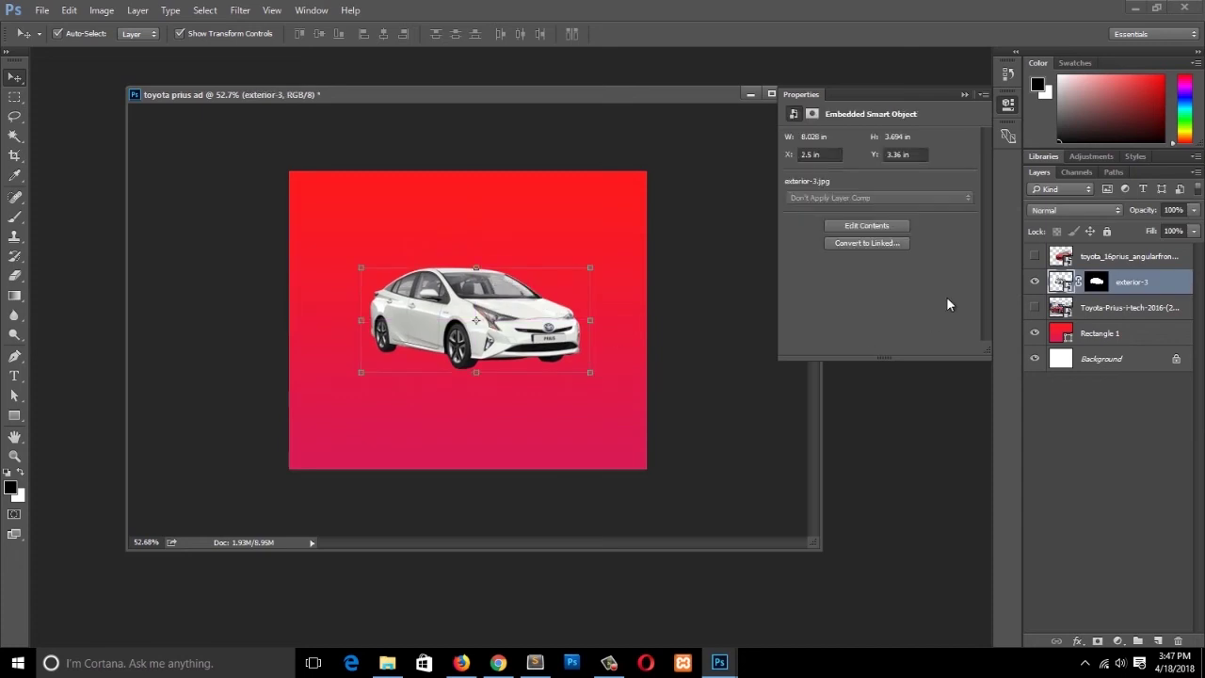
# Show the toyota_16prius_angularfront_red layer and position the red car in front of the white one.
pyautogui.click(1035, 257)
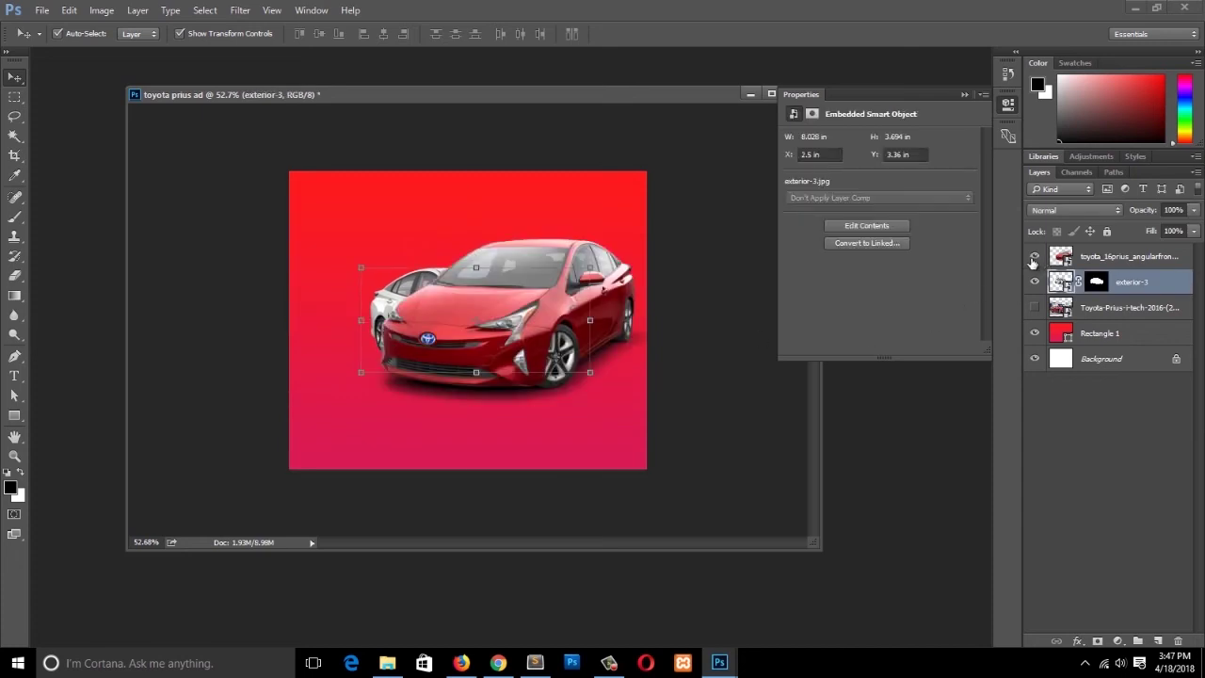
pyautogui.moveTo(516, 230); pyautogui.dragTo(440, 251)
pyautogui.moveTo(517, 281); pyautogui.dragTo(584, 254)
pyautogui.moveTo(512, 303); pyautogui.dragTo(512, 316)
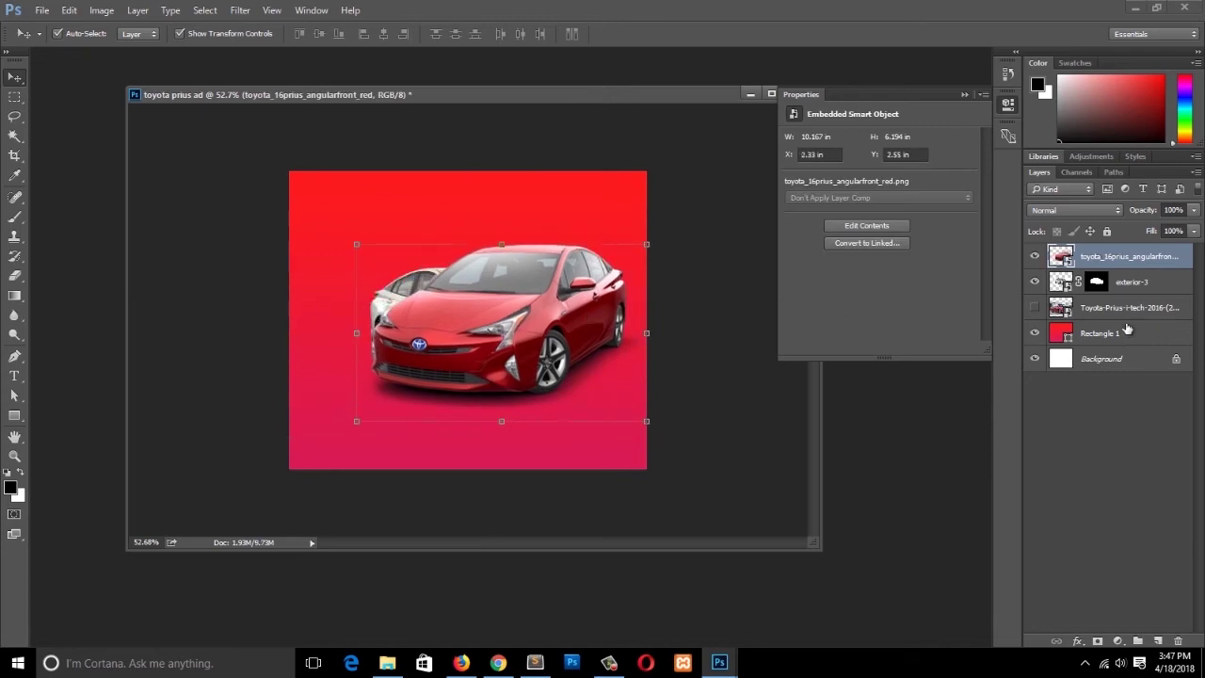
# Try the Toyota-Prius-i-tech-2016 photo behind the two cars and hide its layer again.
pyautogui.click(1035, 307)
pyautogui.click(368, 311)
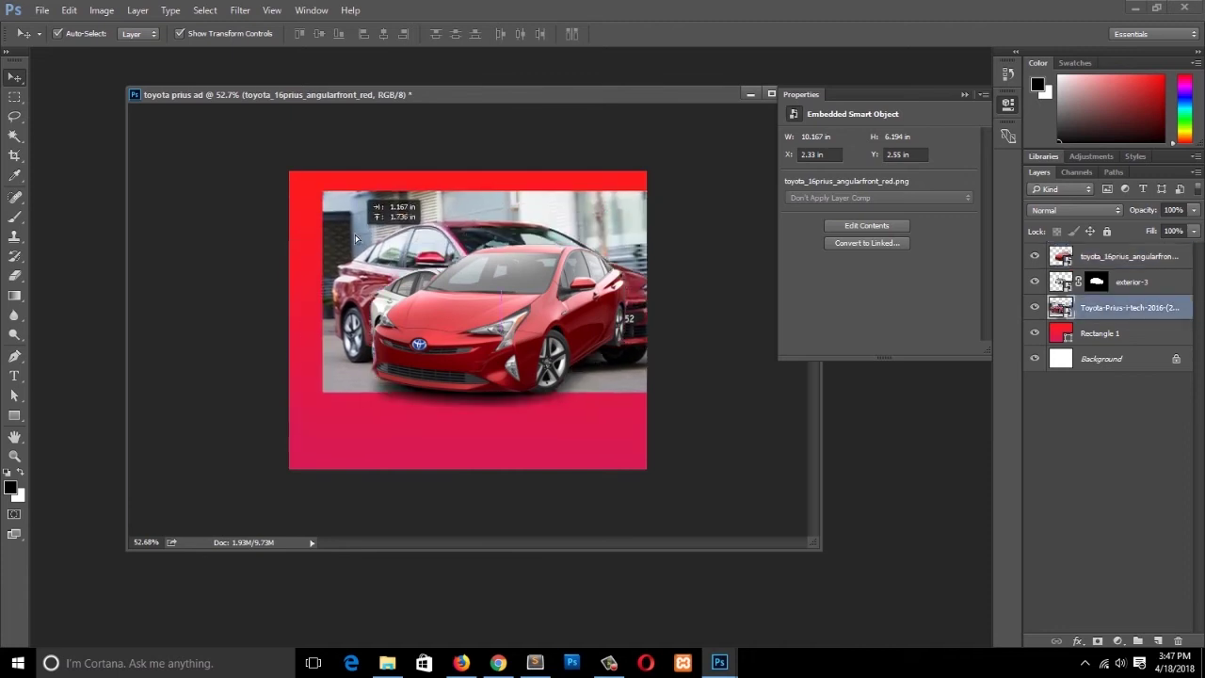
pyautogui.click(1035, 307)
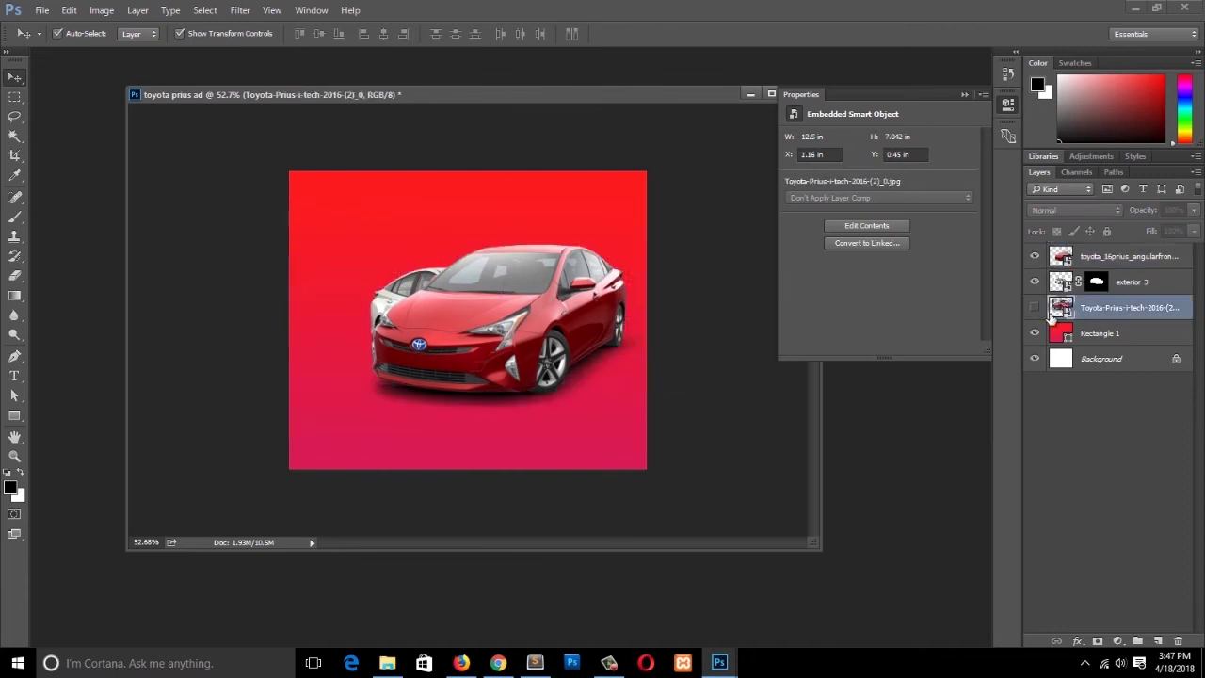
# Move the white car to the ad's left edge and set the red car so it overlaps the white car's front.
pyautogui.moveTo(531, 340); pyautogui.dragTo(553, 351)
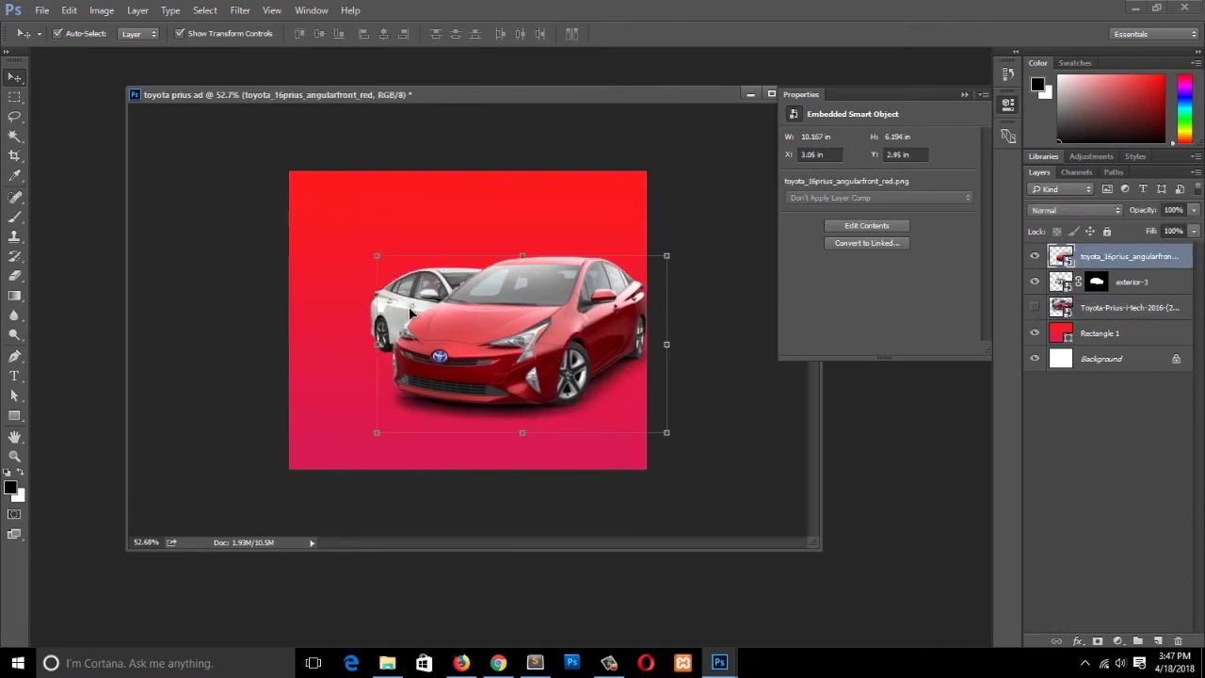
pyautogui.click(409, 314)
pyautogui.moveTo(394, 308); pyautogui.dragTo(310, 311)
pyautogui.click(494, 311)
pyautogui.moveTo(590, 319); pyautogui.dragTo(581, 303)
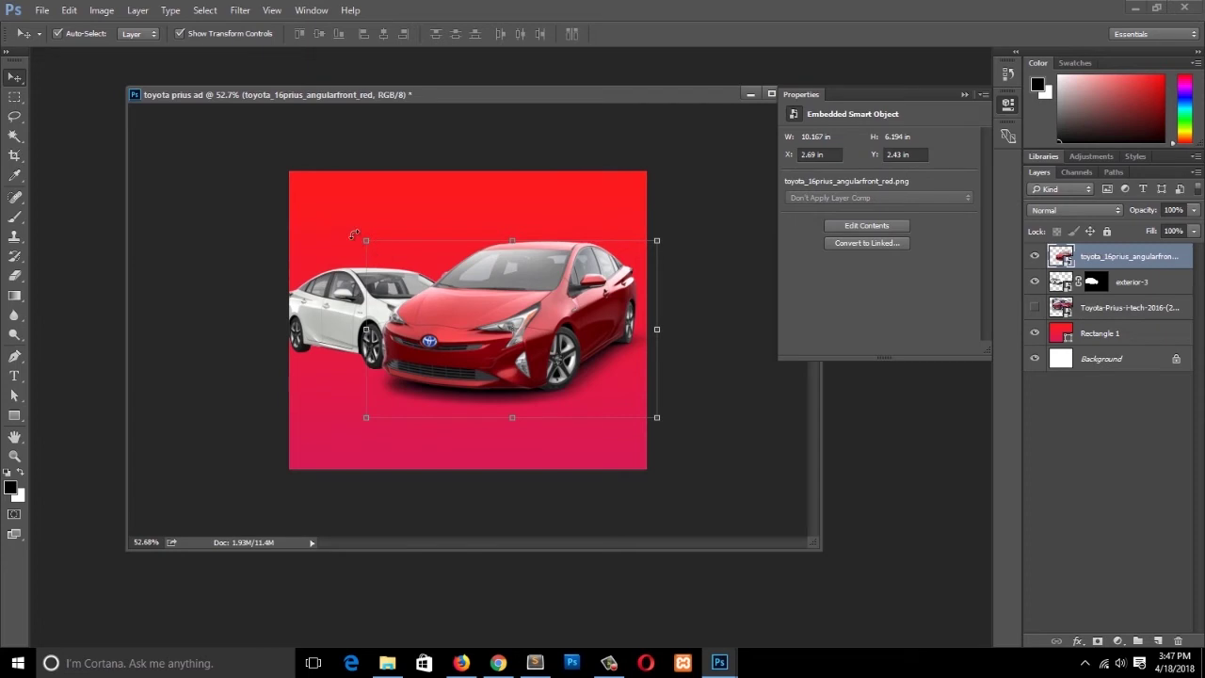
# Hide the transform controls and scale the red car down to 47.5%, placing it beside the white car's front.
pyautogui.click(179, 34)
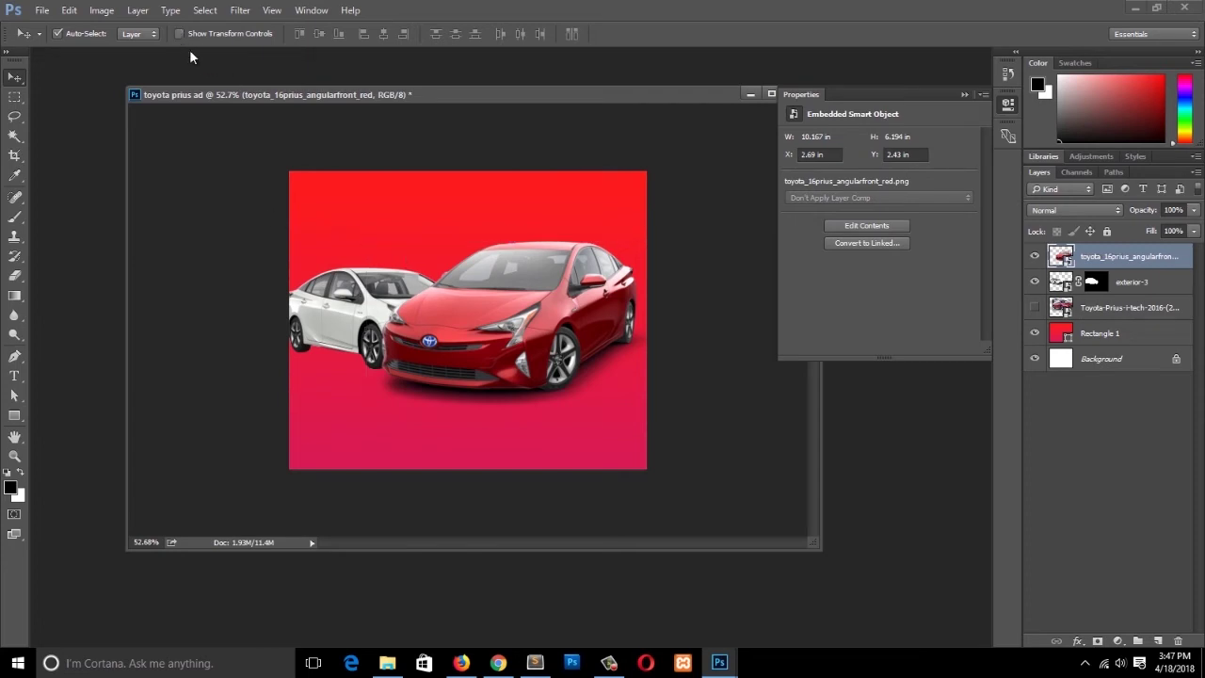
pyautogui.hotkey('ctrl', 't')
pyautogui.moveTo(659, 167); pyautogui.dragTo(603, 222)
pyautogui.press('Return')
pyautogui.moveTo(546, 329); pyautogui.dragTo(551, 340)
pyautogui.hotkey('ctrl', 't')
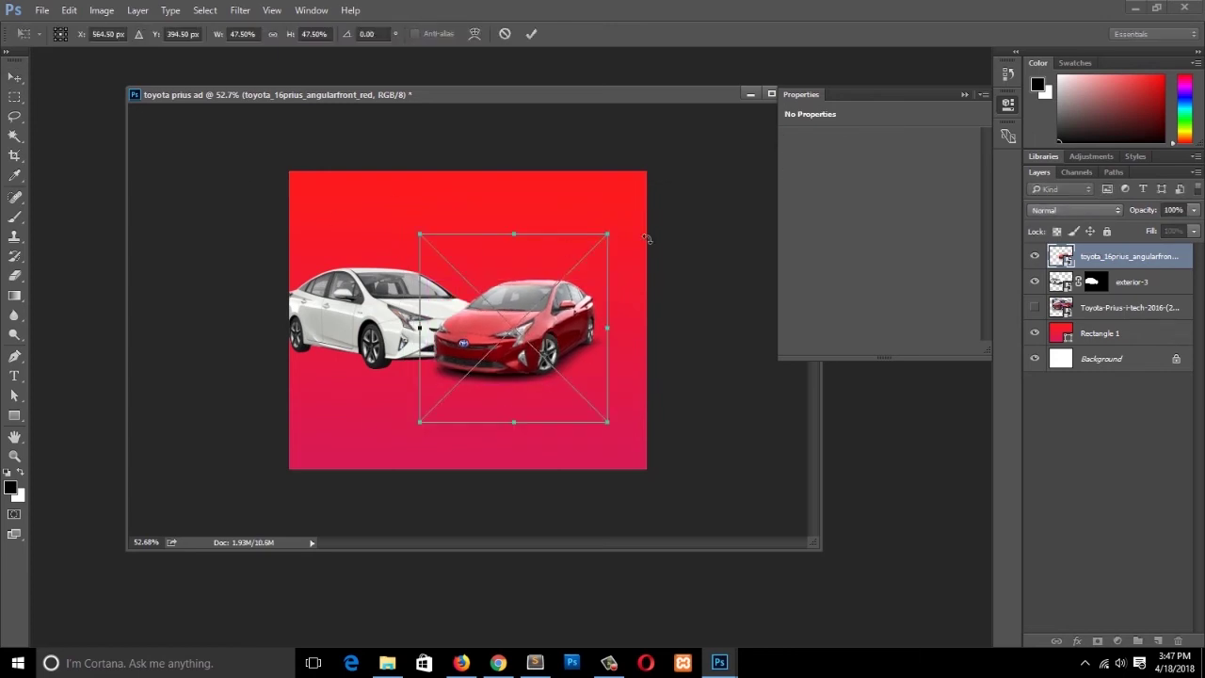
pyautogui.press('Return')
pyautogui.moveTo(530, 323); pyautogui.dragTo(536, 327)
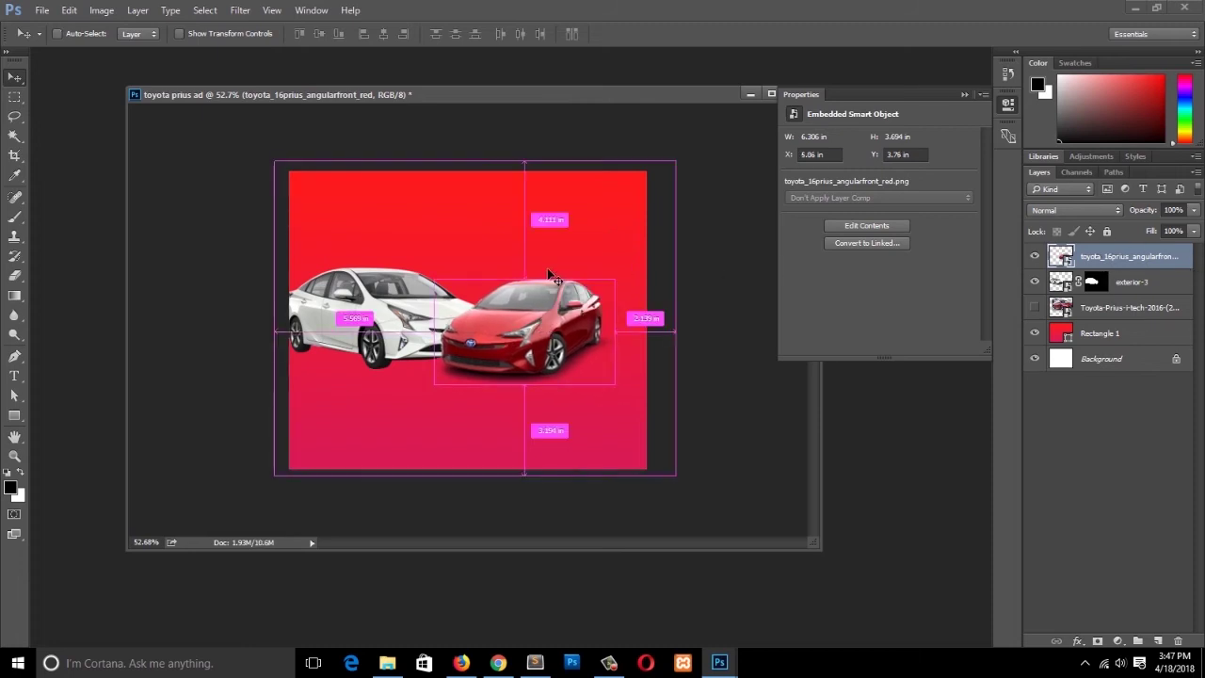
# Try to flip the red car horizontally.
pyautogui.hotkey('ctrl', 't')
pyautogui.rightClick(519, 287)
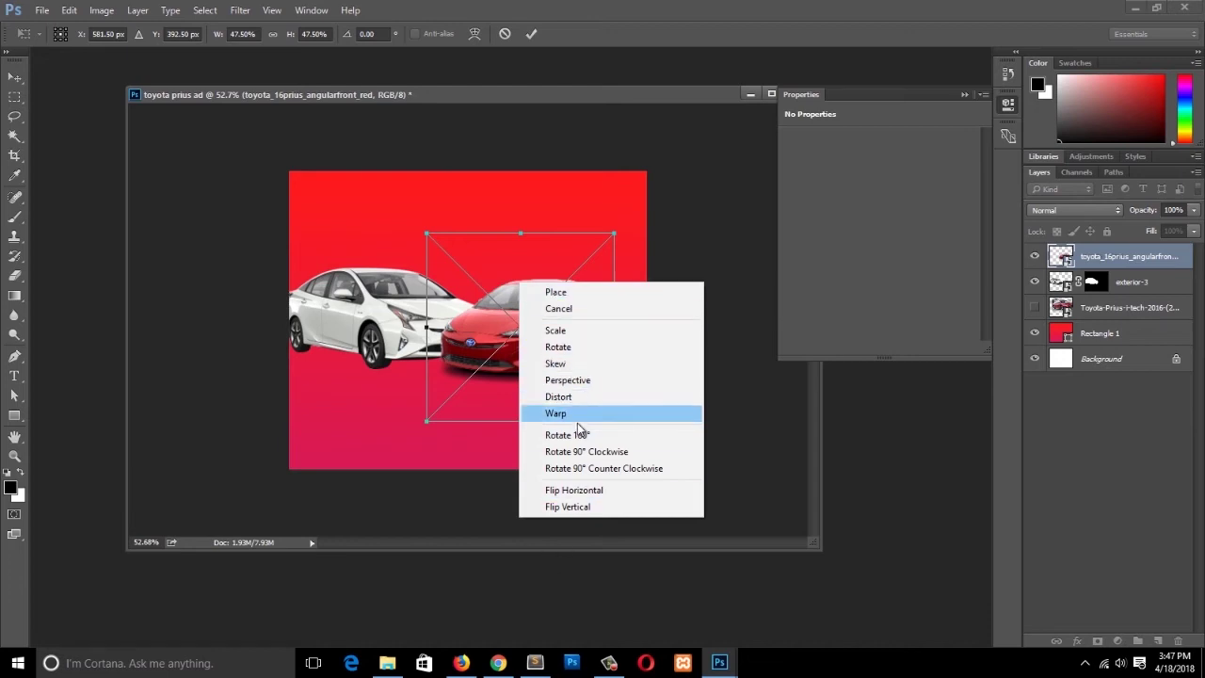
pyautogui.click(578, 495)
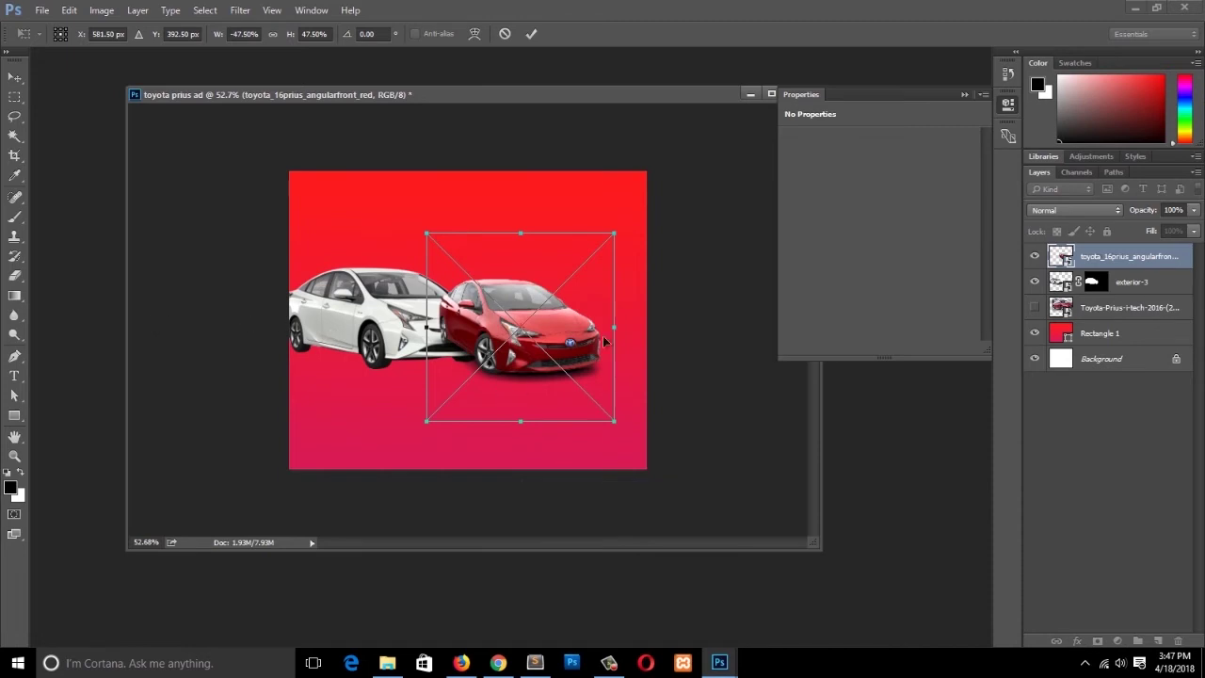
pyautogui.press('Escape')
# Flip the white car horizontally so it faces the ad's left side, and shift the red car slightly right.
pyautogui.click(382, 323)
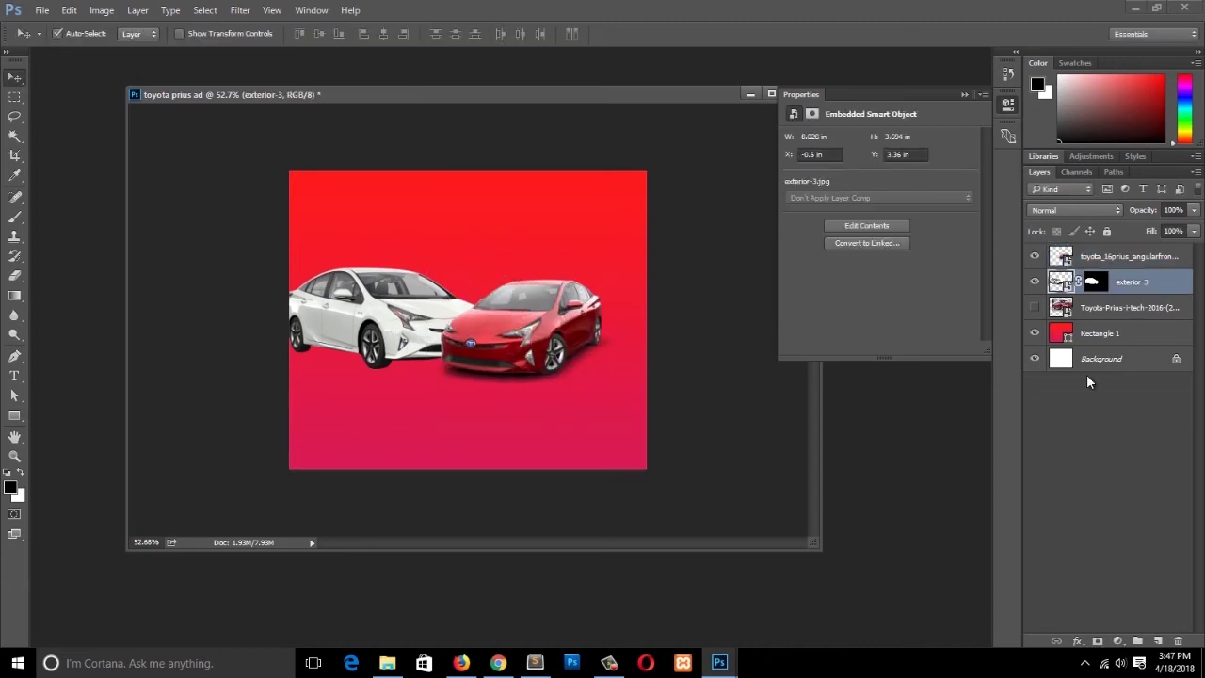
pyautogui.hotkey('ctrl', 't')
pyautogui.rightClick(416, 312)
pyautogui.click(520, 535)
pyautogui.press('Return')
pyautogui.moveTo(538, 337)
pyautogui.mouseDown()
pyautogui.moveTo(569, 347)
pyautogui.moveTo(547, 335)
pyautogui.mouseUp()
pyautogui.click(333, 336)
pyautogui.hotkey('ctrl', 't')
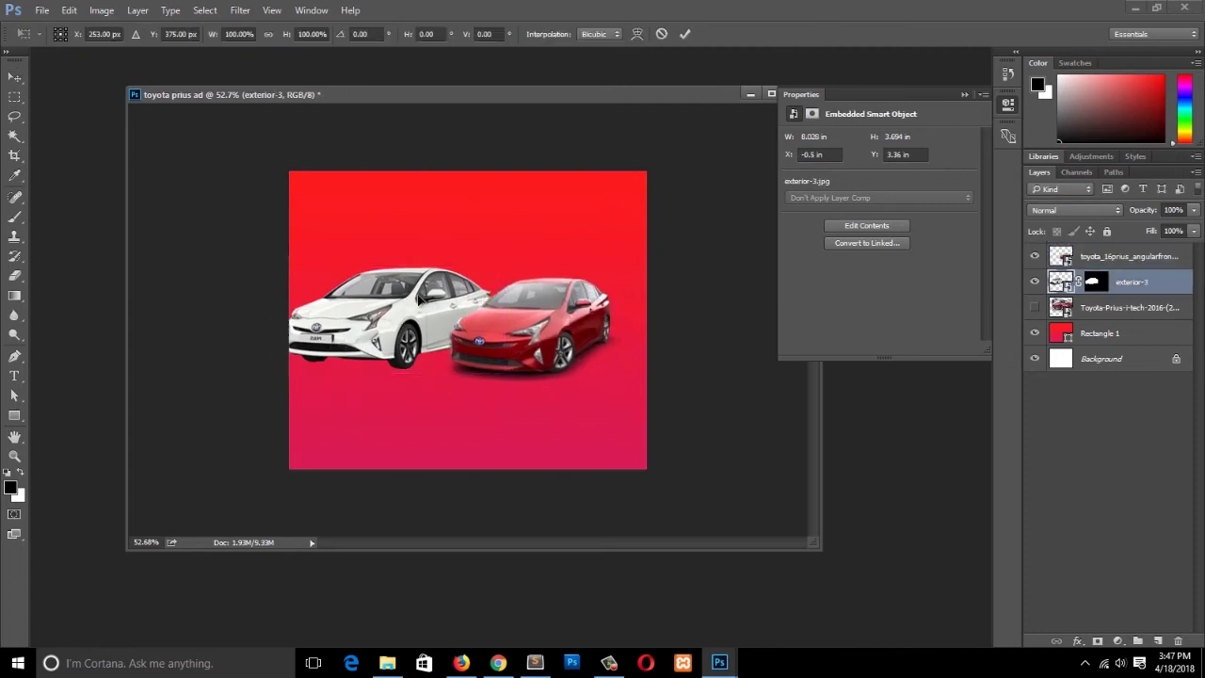
pyautogui.press('Return')
# Scale the red car up to 73.5% and move the white car slightly down.
pyautogui.click(539, 324)
pyautogui.hotkey('ctrl', 't')
pyautogui.moveTo(623, 232); pyautogui.dragTo(675, 179)
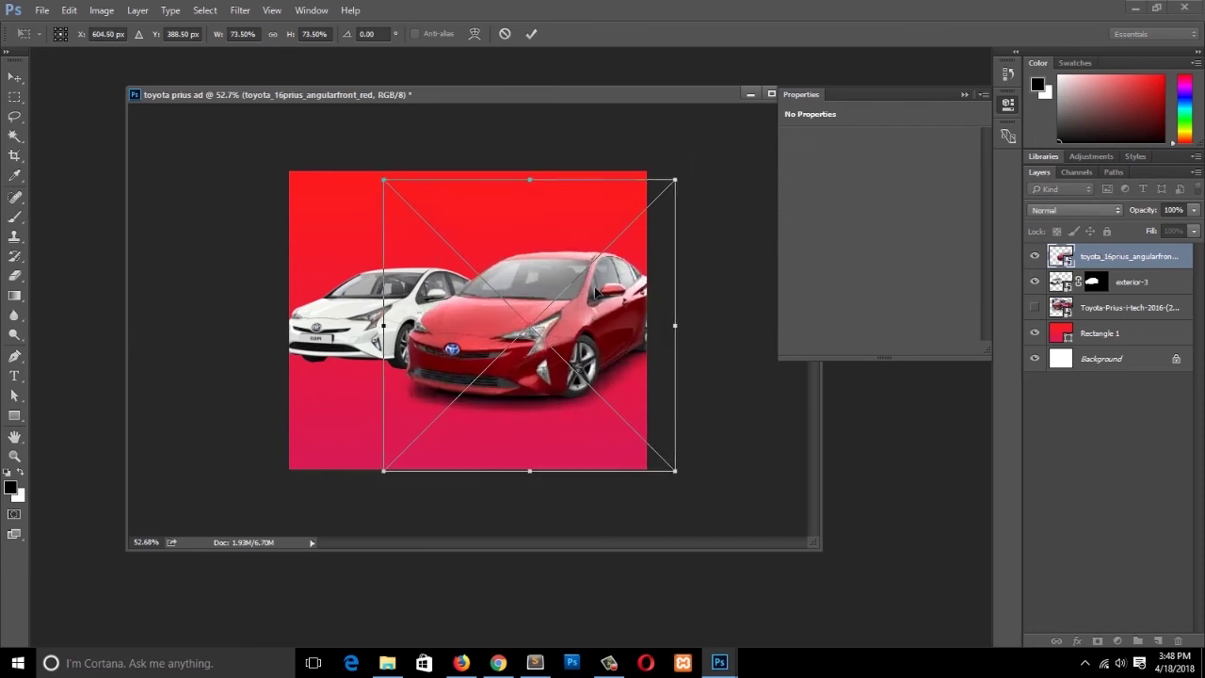
pyautogui.press('Return')
pyautogui.moveTo(358, 301); pyautogui.dragTo(358, 320)
# Switch to File Explorer and pick toyota-logo-png-transparent-hd-download from the prius ad folder for the ad.
pyautogui.click(387, 663)
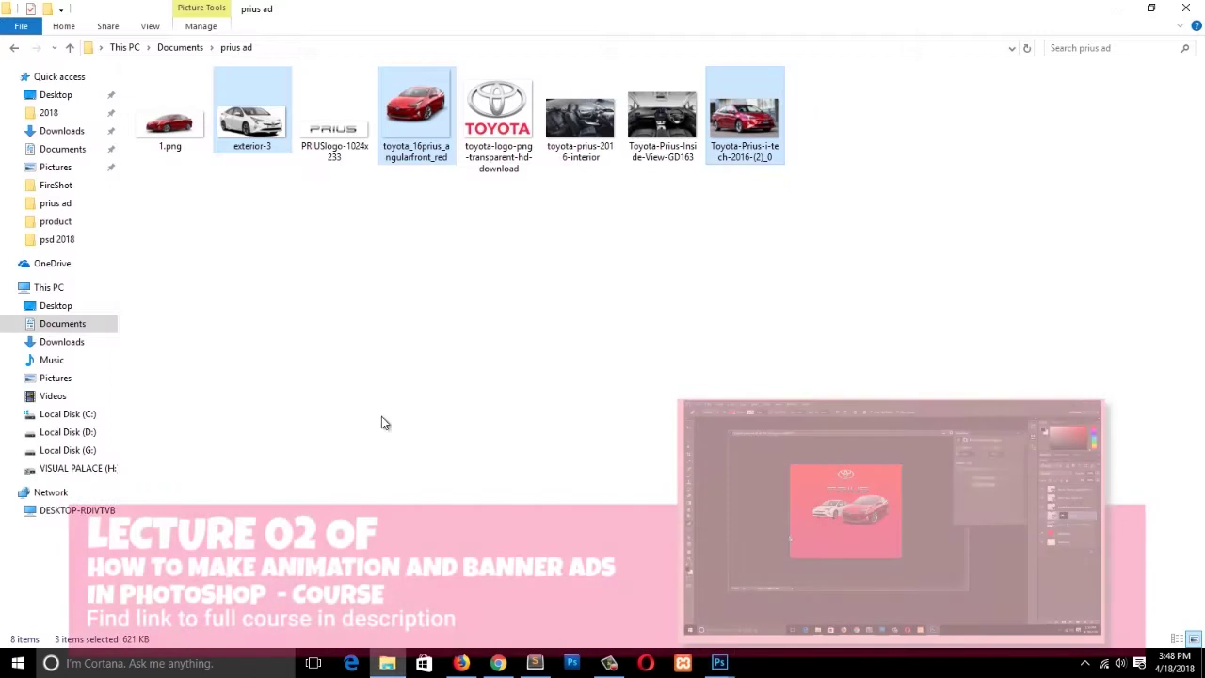
pyautogui.click(527, 139)
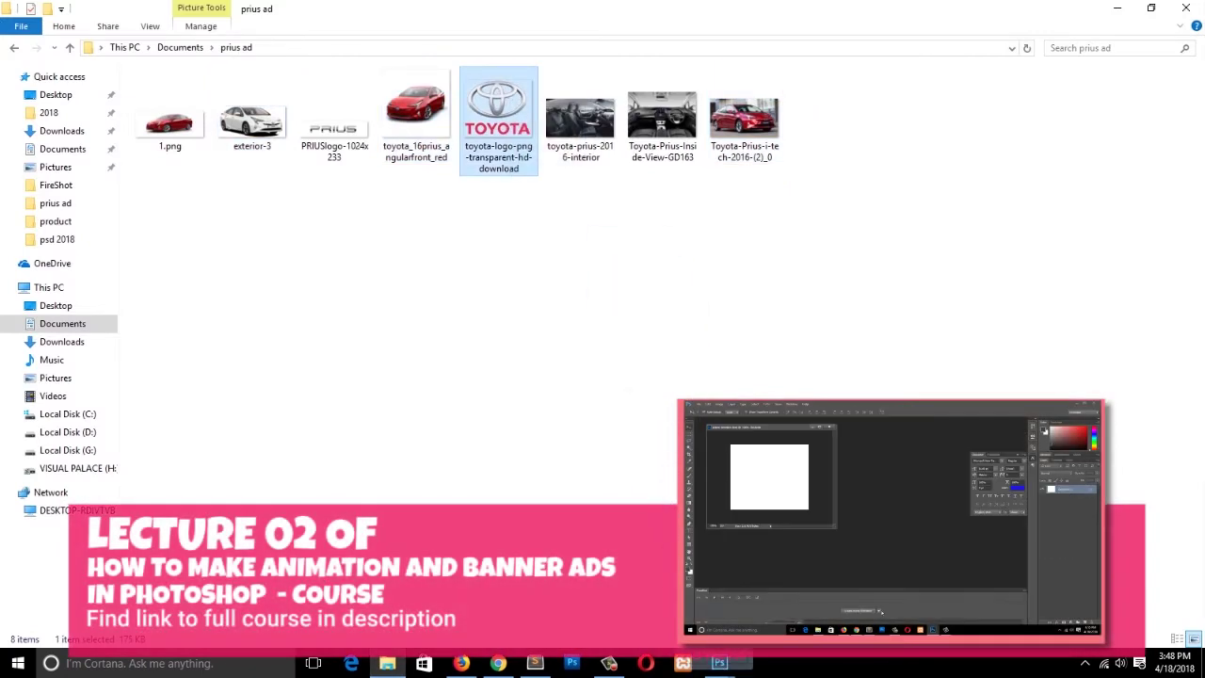
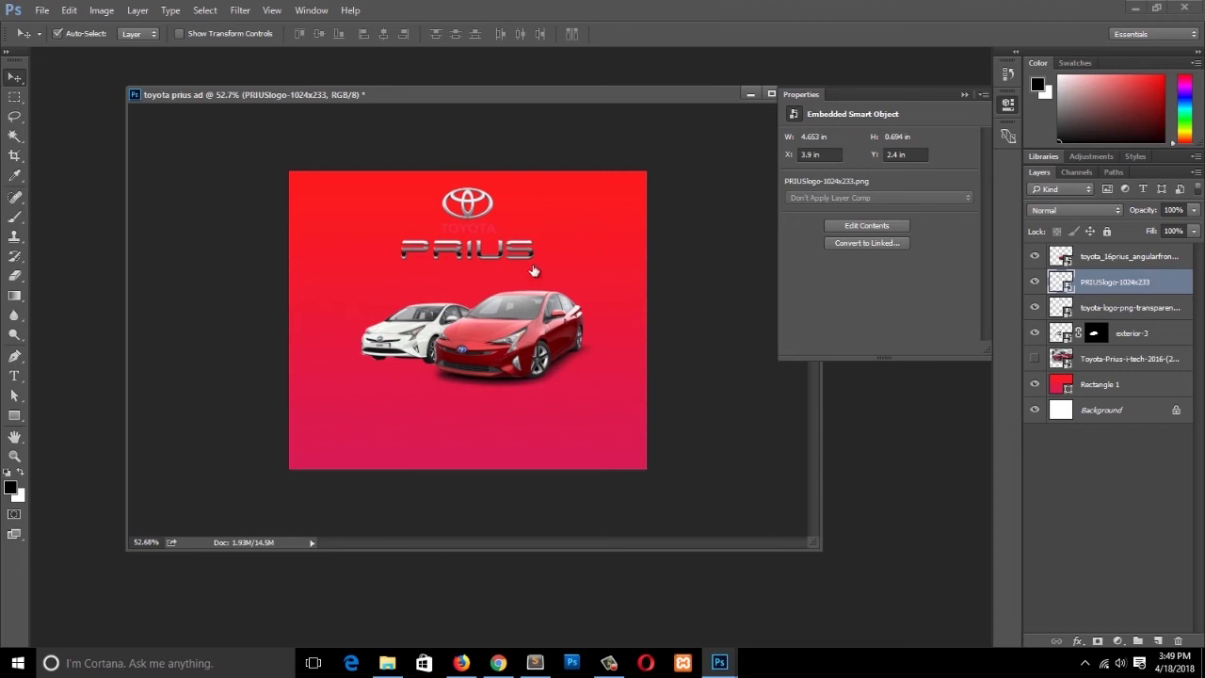
# Center the PRIUS logo horizontally and vertically on the whole canvas, and clear the selection.
pyautogui.hotkey('ctrl', 'a')
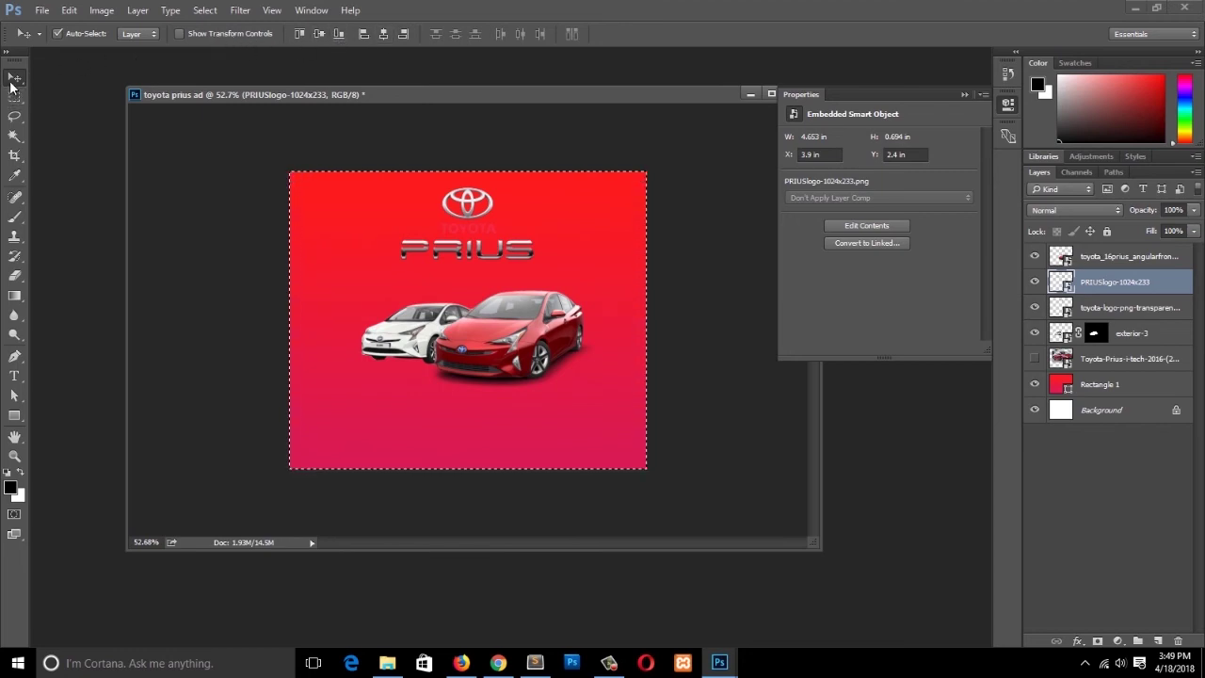
pyautogui.click(385, 35)
pyautogui.click(321, 34)
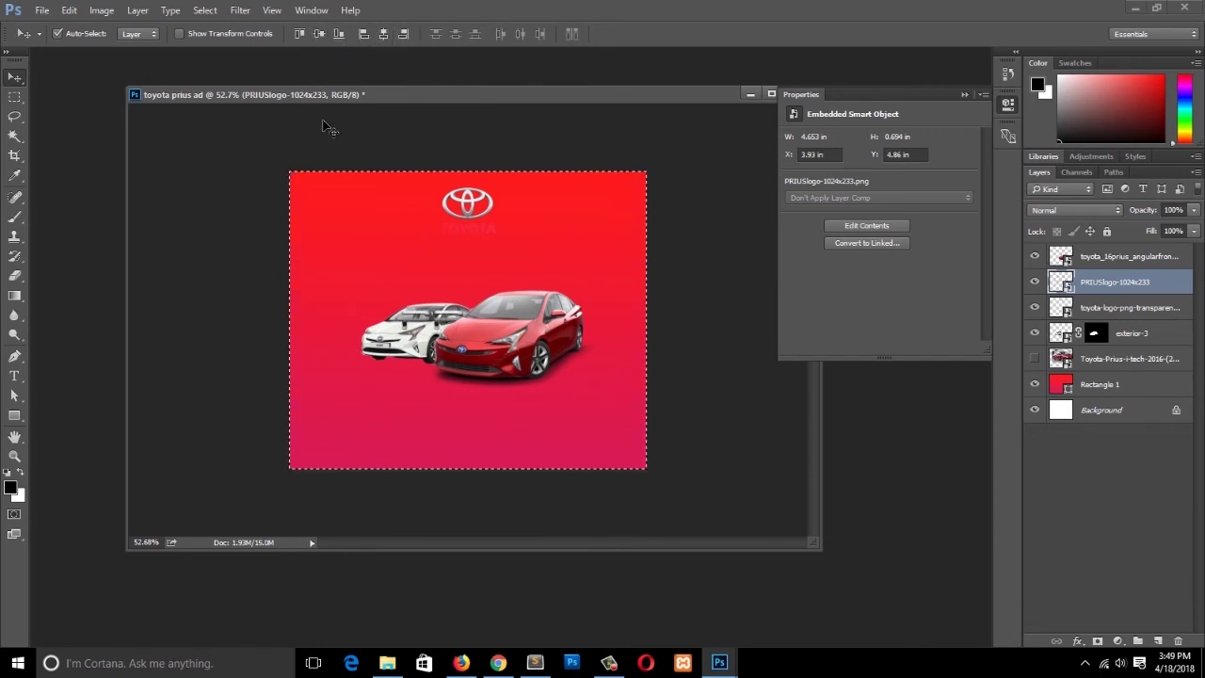
pyautogui.press('m')
pyautogui.click(299, 275)
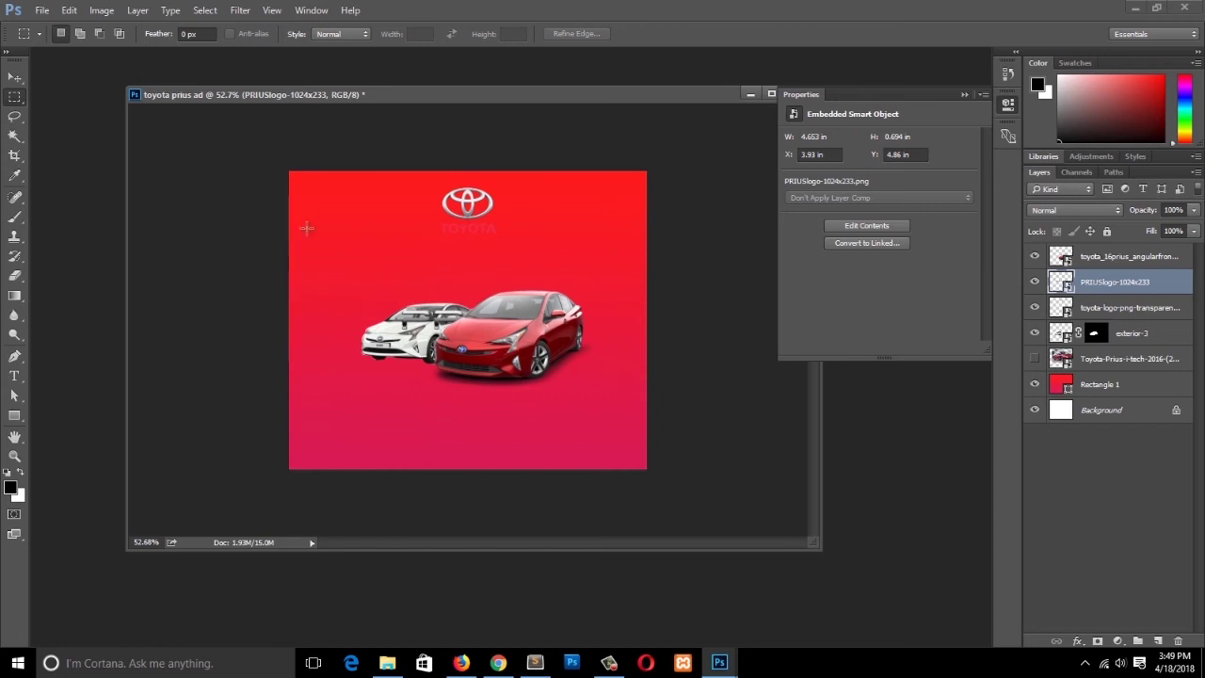
# Move the PRIUS logo up between the Toyota emblem and the cars, and nudge it right to line up with the emblem.
pyautogui.press('v')
pyautogui.hotkey('ctrl', 't')
pyautogui.moveTo(459, 319); pyautogui.dragTo(469, 252)
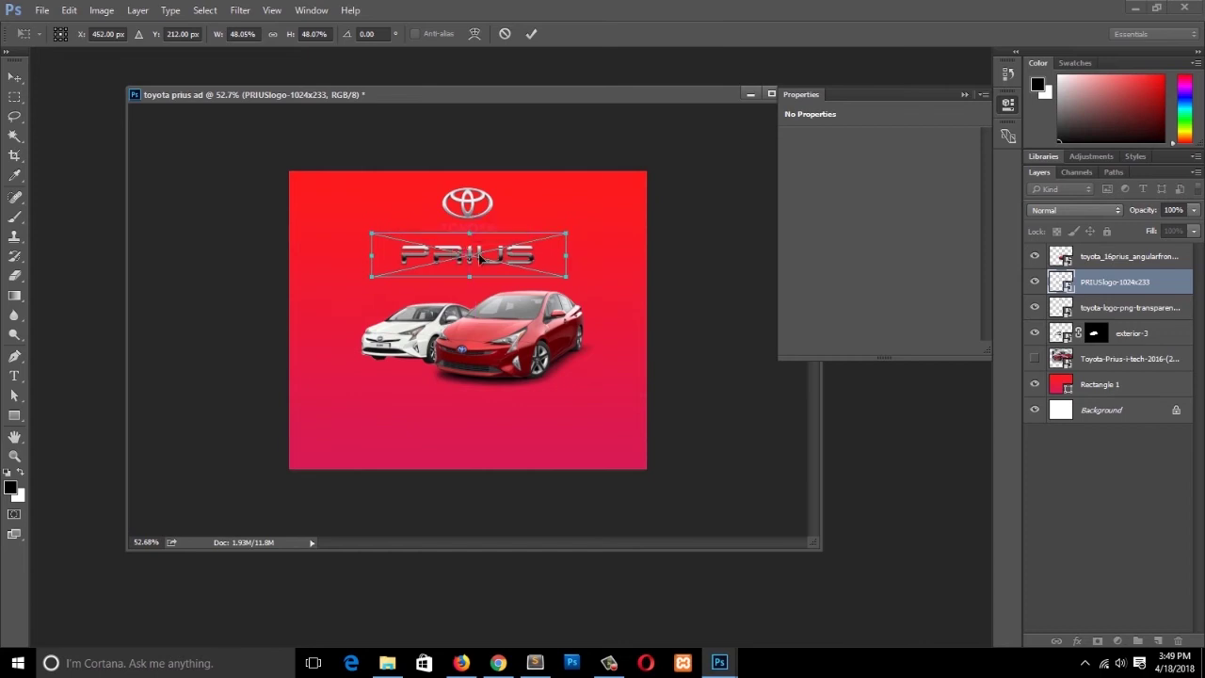
pyautogui.press('Right')
pyautogui.press('Right')
pyautogui.press('Right')
pyautogui.press('Right')
pyautogui.press('Right')
pyautogui.press('Right')
pyautogui.press('Right')
pyautogui.press('Right')
pyautogui.press('Right')
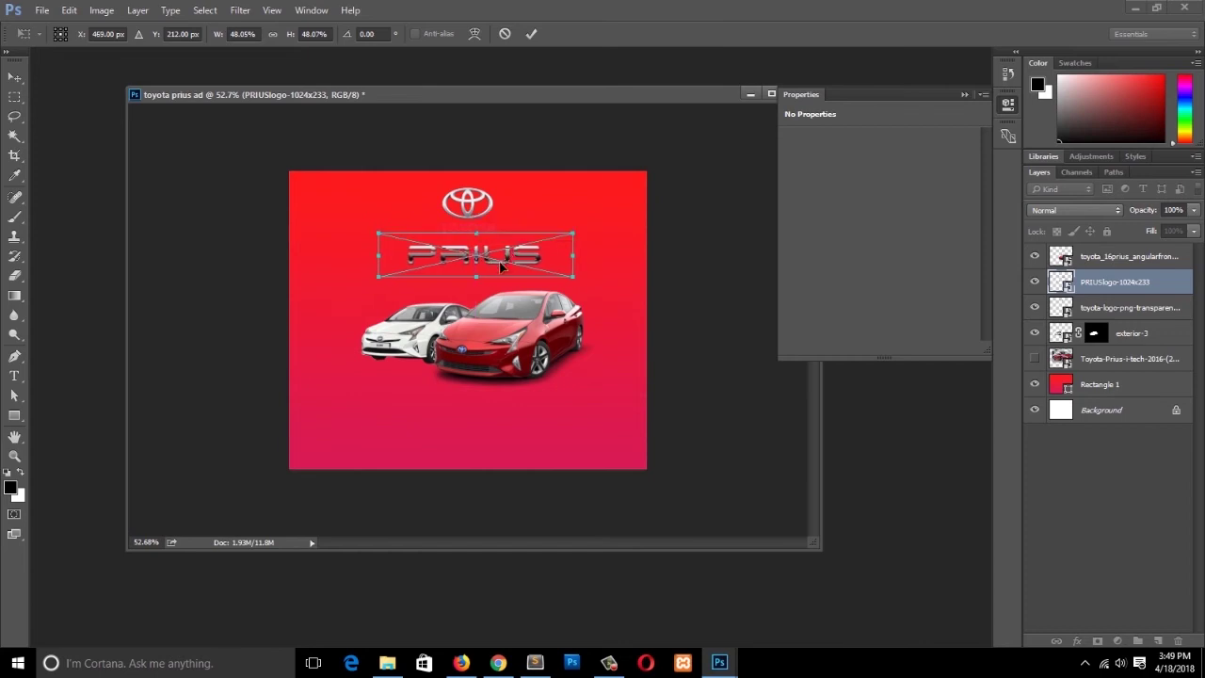
pyautogui.press('Return')
pyautogui.click(679, 272)
# Move both cars up closer to the PRIUS logo and shift the red car to the right.
pyautogui.scroll(4, 501, 206)
pyautogui.scroll(-1, 501, 207)
pyautogui.moveTo(501, 207); pyautogui.dragTo(502, 208)
pyautogui.click(530, 351)
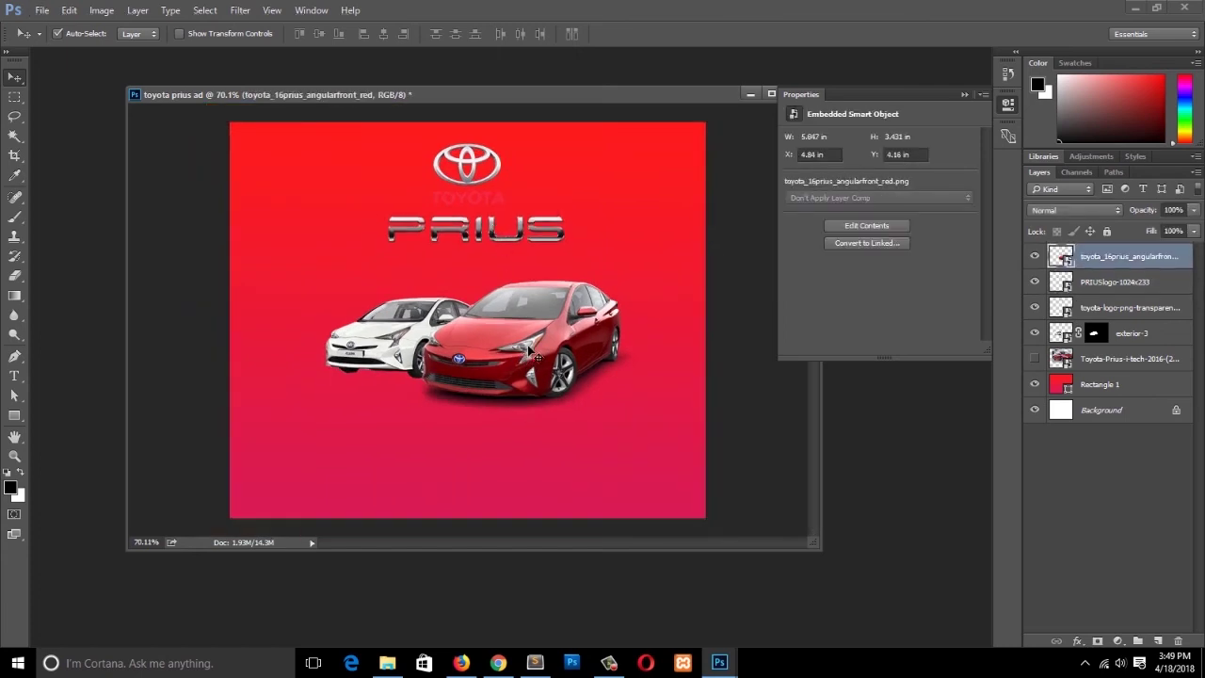
pyautogui.moveTo(529, 350); pyautogui.dragTo(529, 324)
pyautogui.moveTo(385, 328); pyautogui.dragTo(385, 302)
pyautogui.click(798, 408)
pyautogui.moveTo(560, 296); pyautogui.dragTo(586, 322)
pyautogui.scroll(-3, 586, 322)
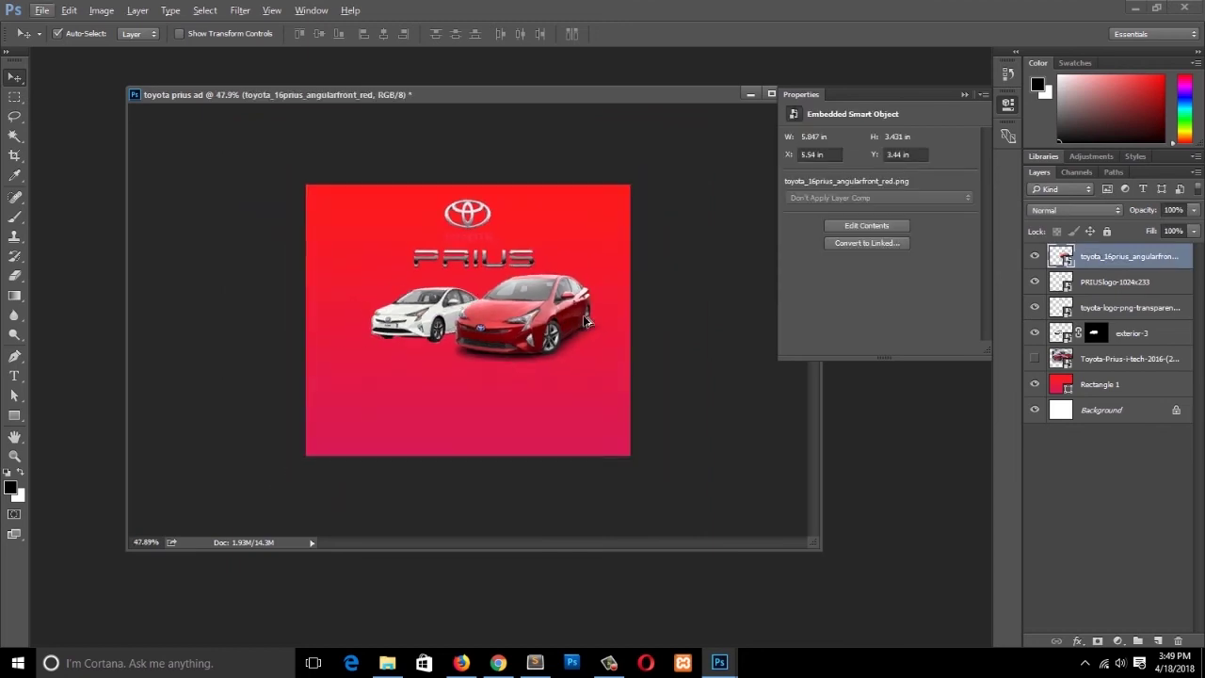
# Draw a closed Pen shape about 1003 by 459 px with a curved upper edge over the ad's lower half, above the exterior-3 layer.
pyautogui.click(414, 315)
pyautogui.click(478, 313)
pyautogui.click(435, 317)
pyautogui.press('p')
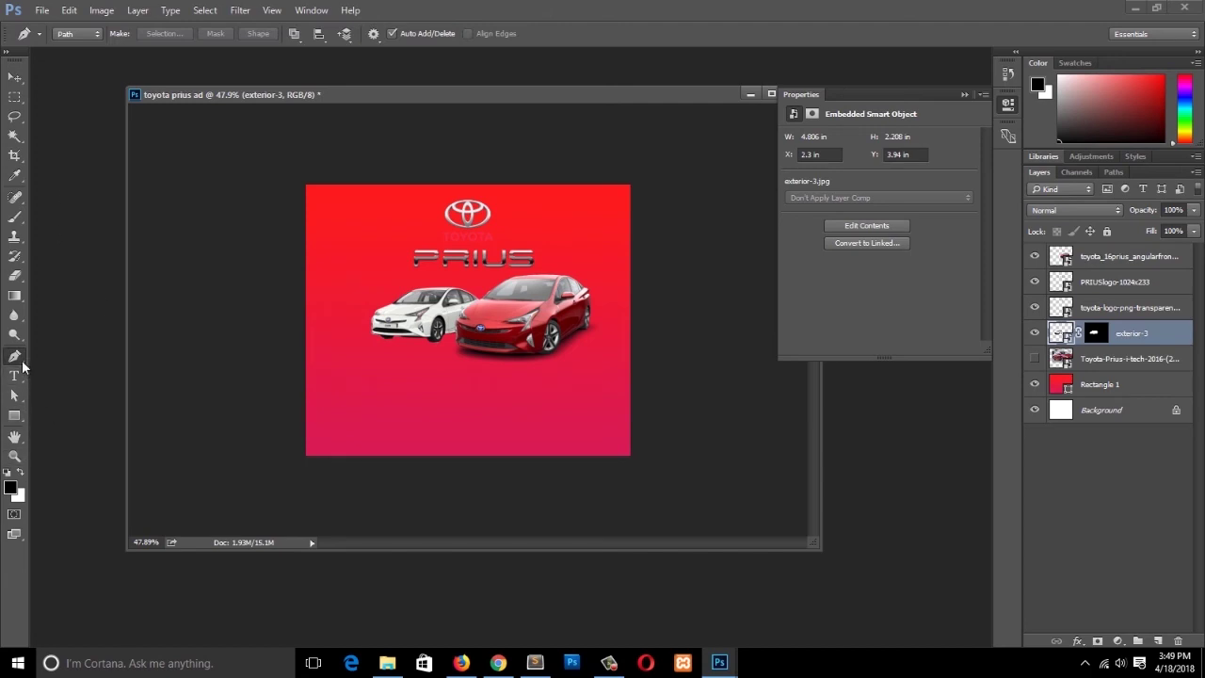
pyautogui.click(76, 34)
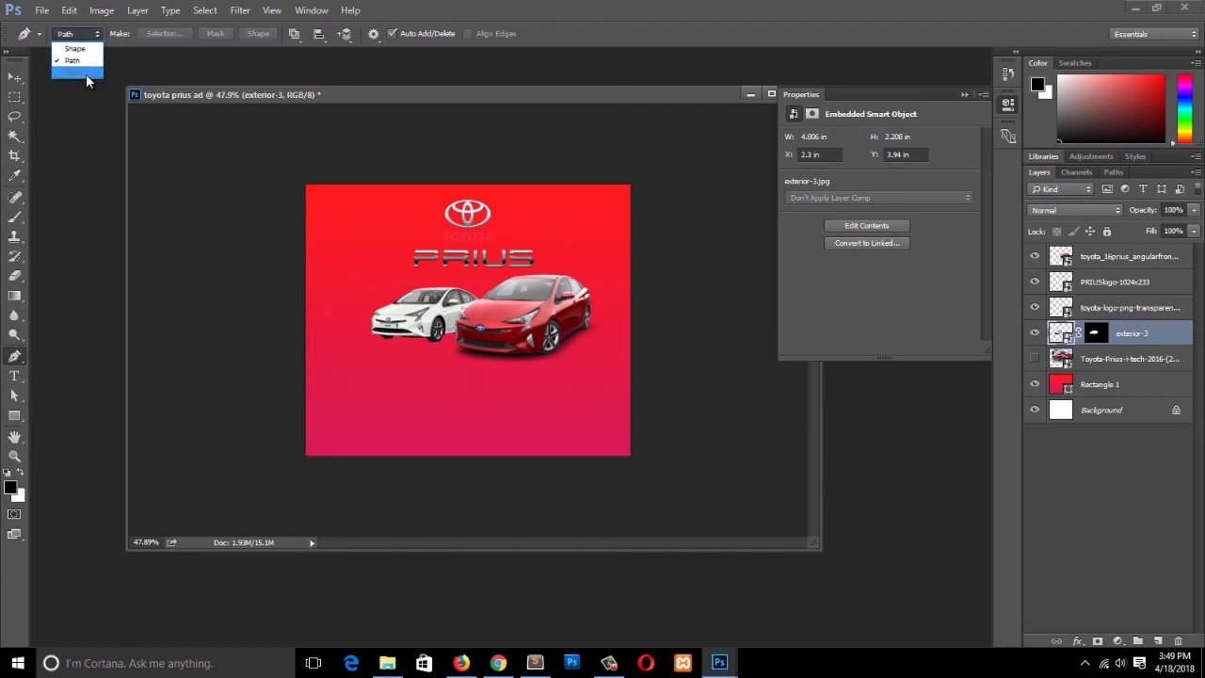
pyautogui.click(79, 58)
pyautogui.click(305, 394)
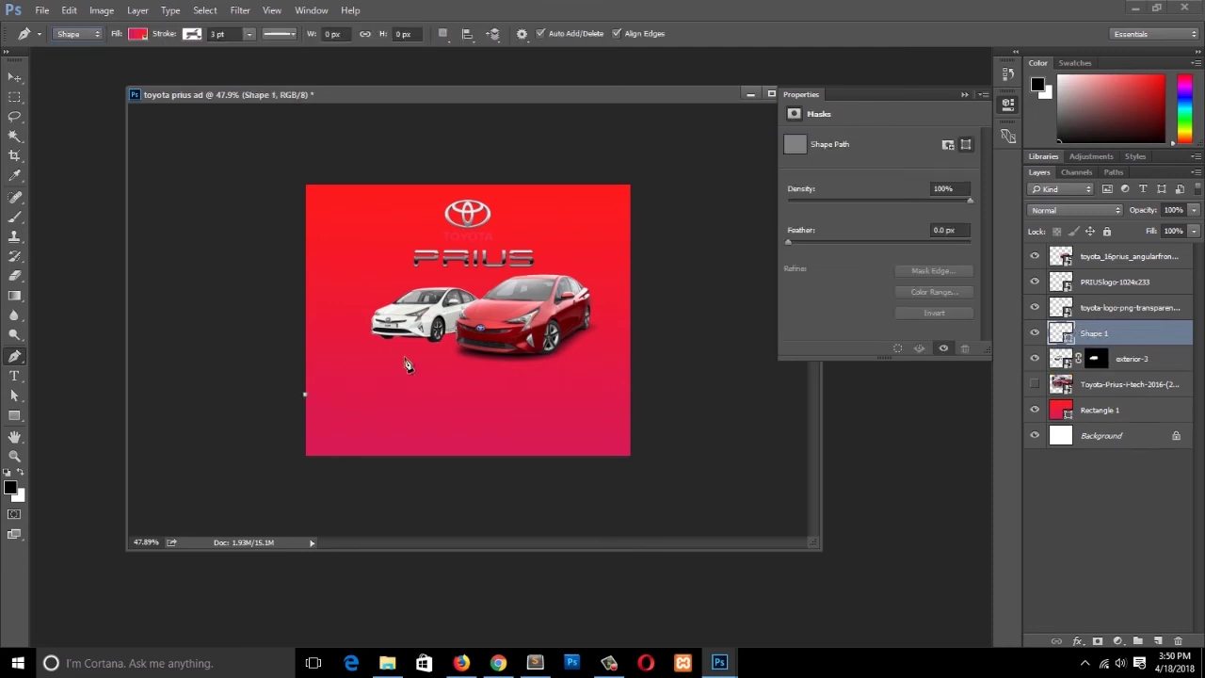
pyautogui.moveTo(520, 333); pyautogui.dragTo(584, 336)
pyautogui.click(653, 342)
pyautogui.click(640, 483)
pyautogui.click(292, 496)
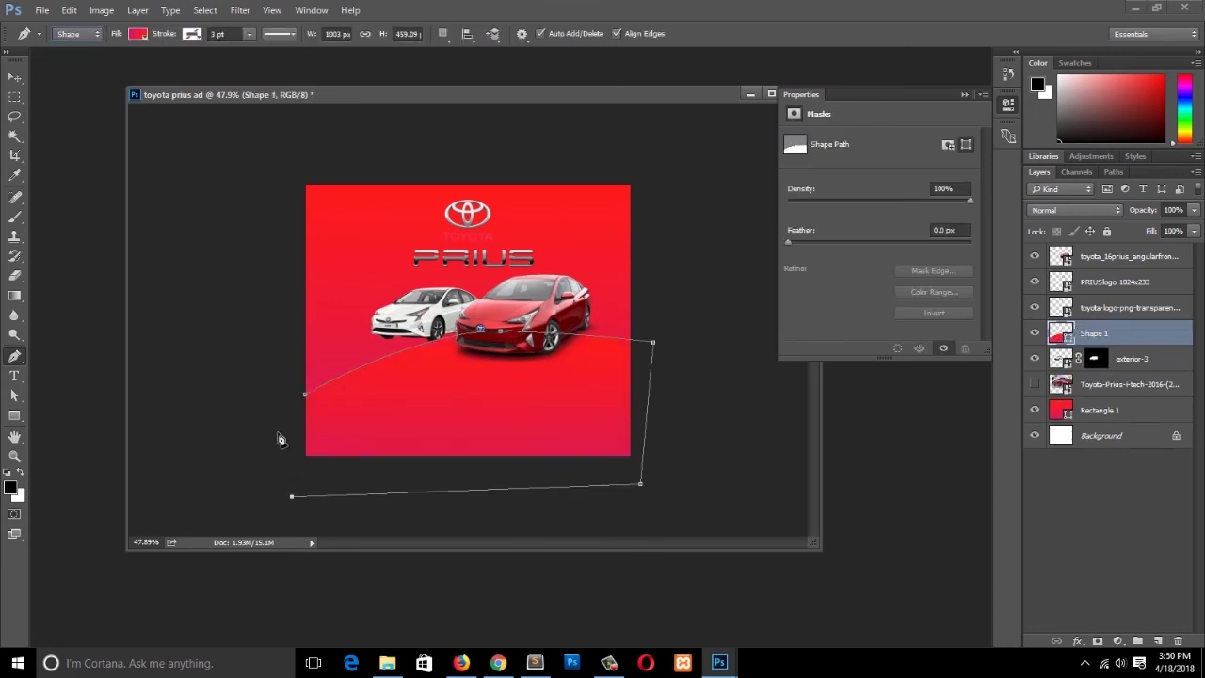
pyautogui.click(305, 393)
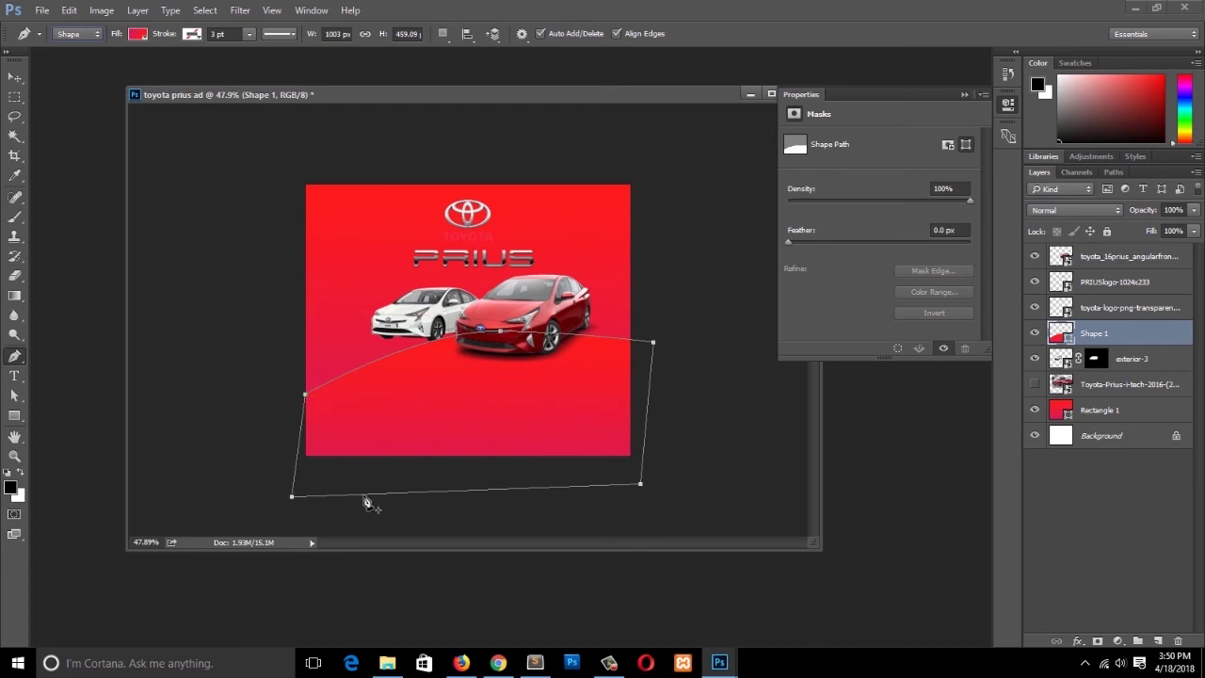
pyautogui.click(749, 453)
pyautogui.hotkey('ctrl', 'z')
# Change the curved shape's gradient fill to solid white.
pyautogui.click(137, 34)
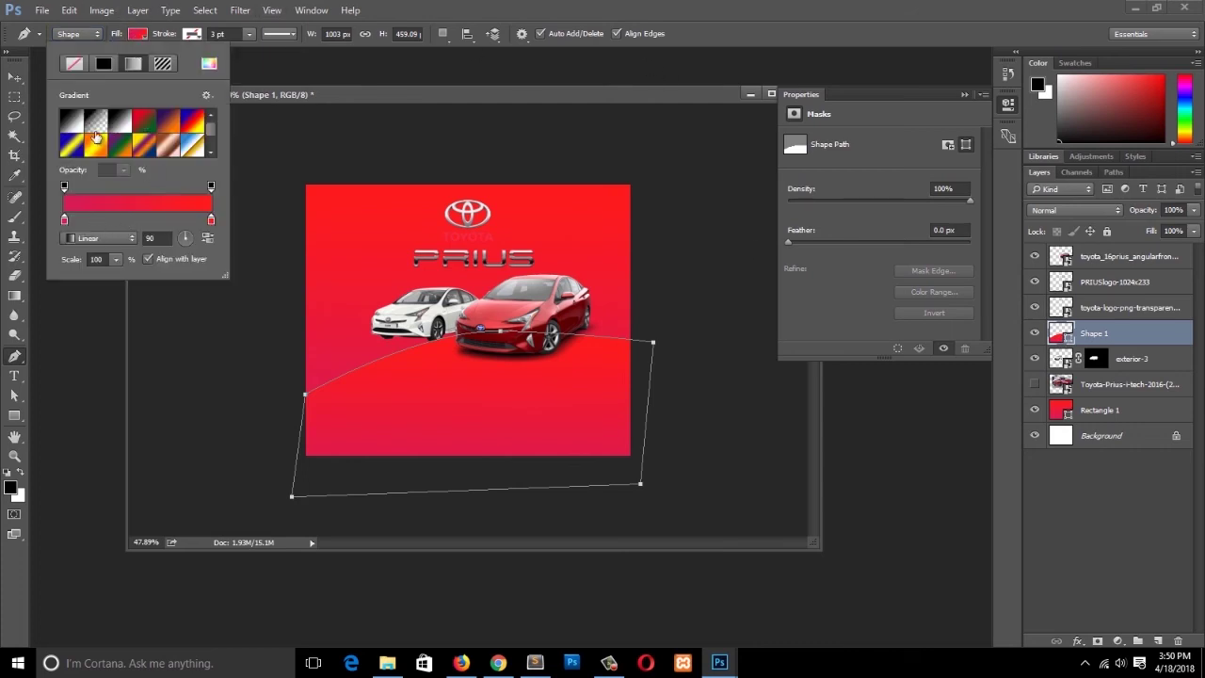
pyautogui.click(103, 64)
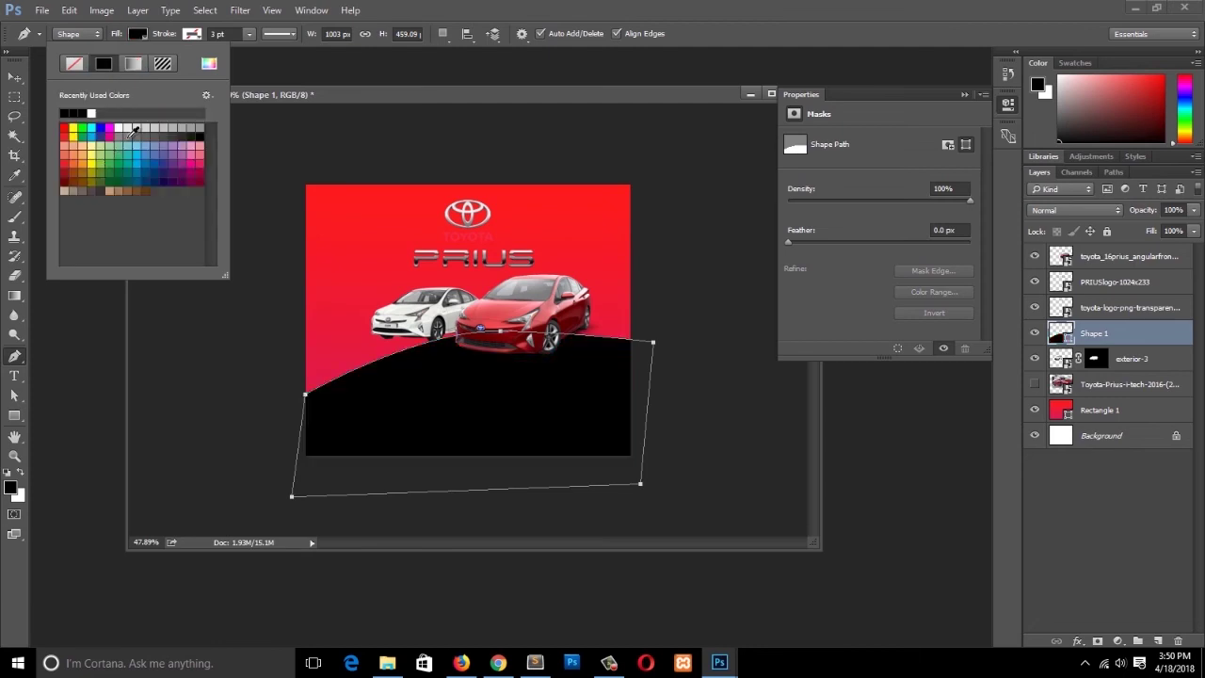
pyautogui.click(123, 126)
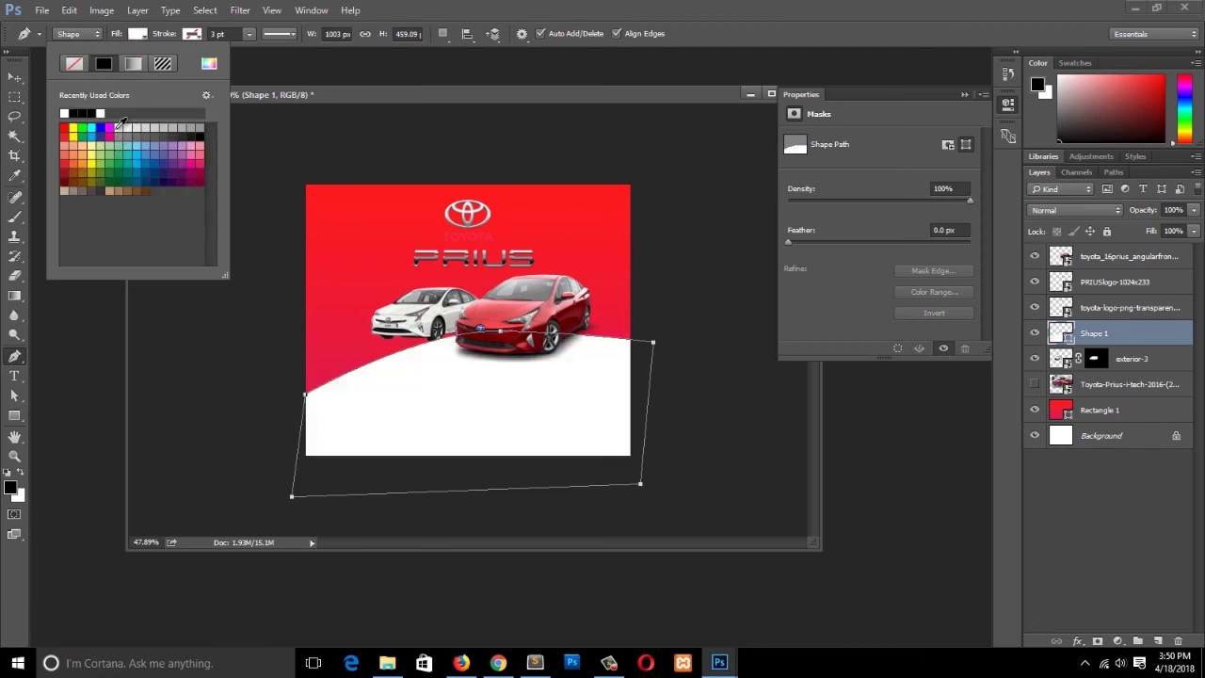
pyautogui.click(448, 71)
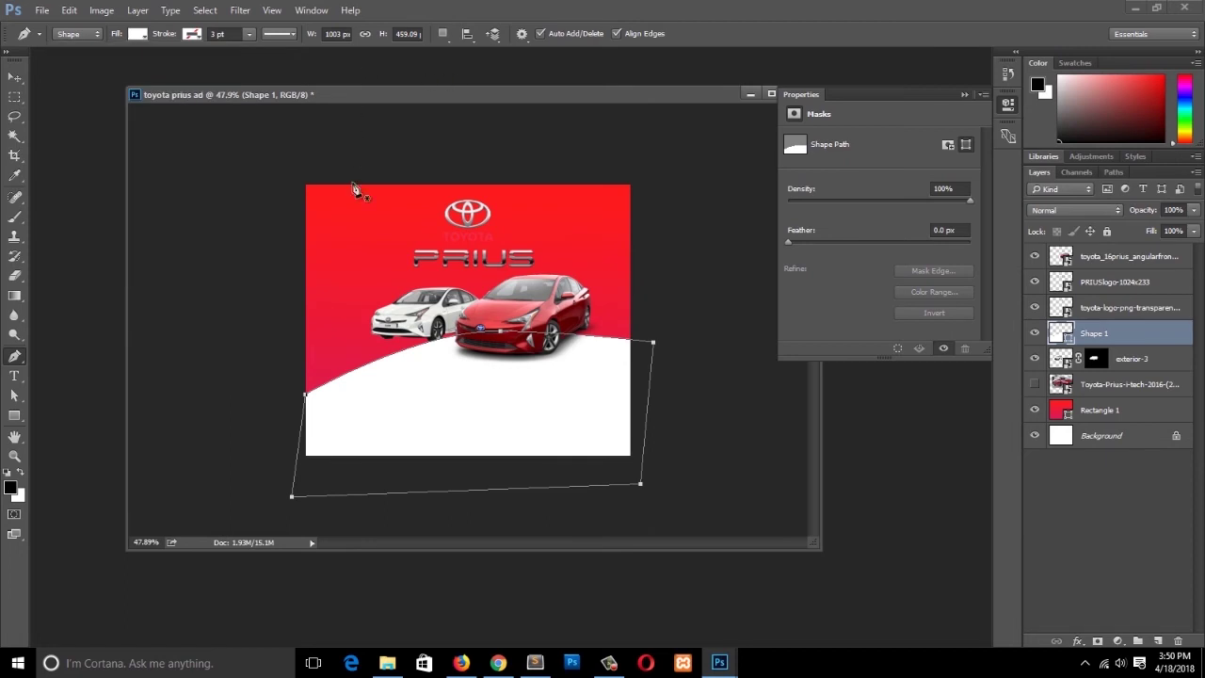
# Scale the red car up to about 64%, and spread the cars apart by moving the white one left and the red one up and right.
pyautogui.click(14, 76)
pyautogui.click(216, 234)
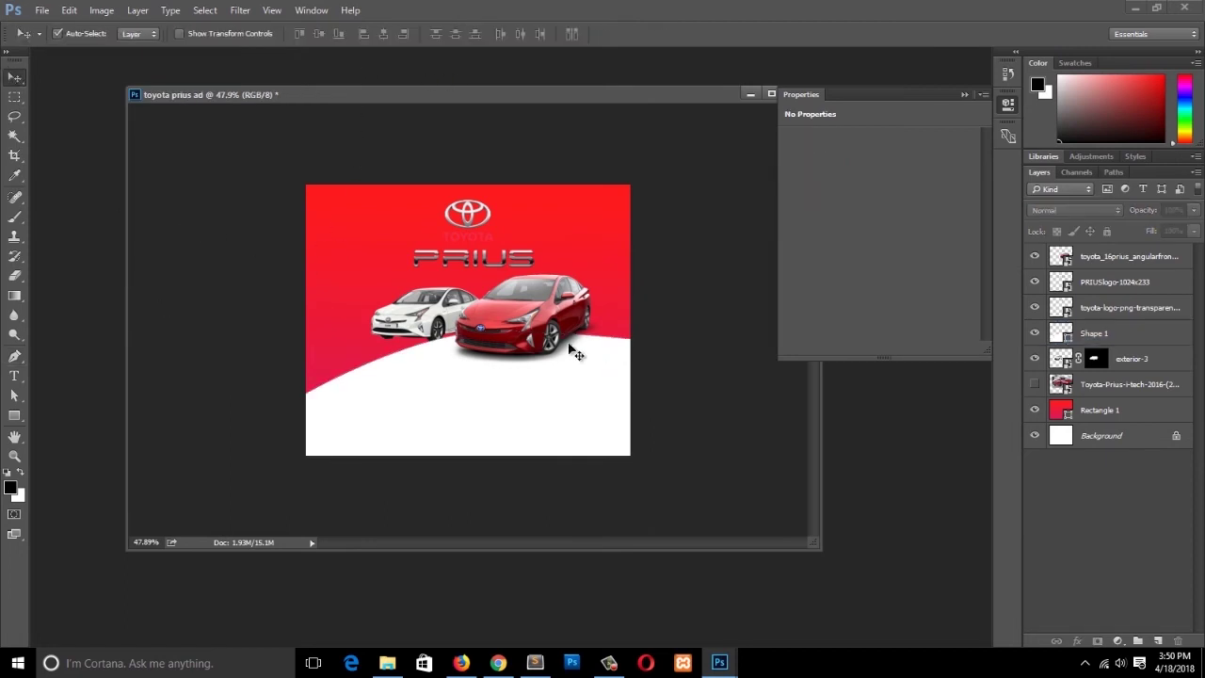
pyautogui.click(555, 336)
pyautogui.hotkey('ctrl', 't')
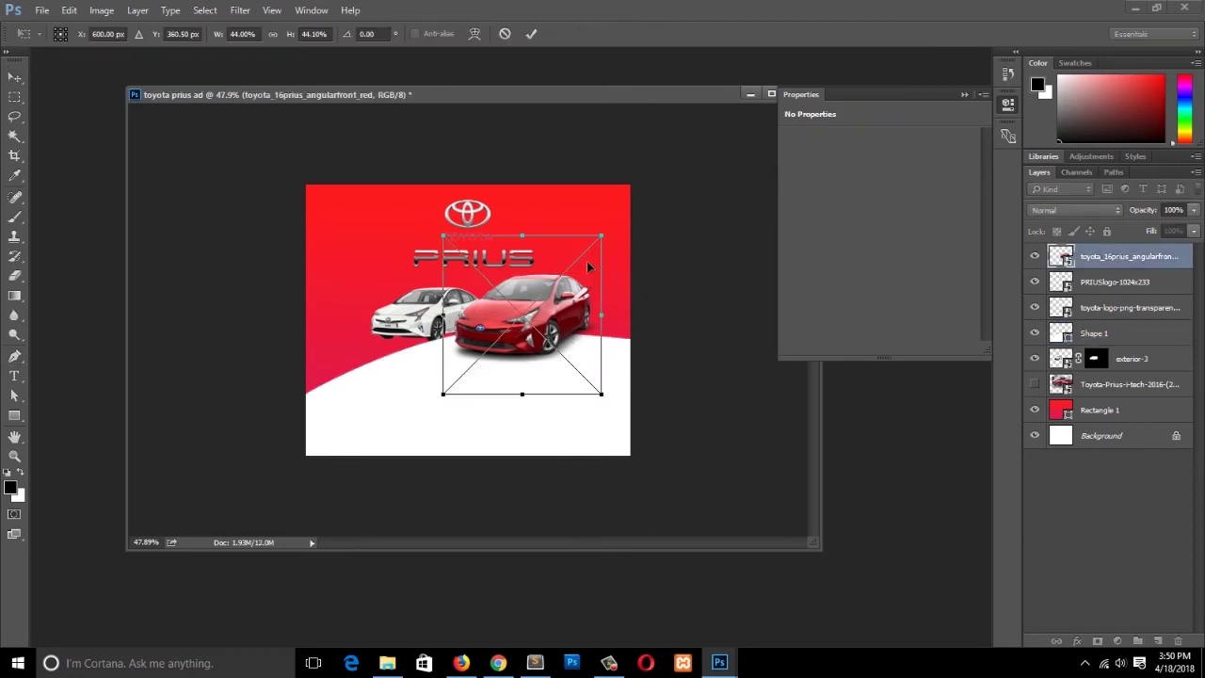
pyautogui.press('Escape')
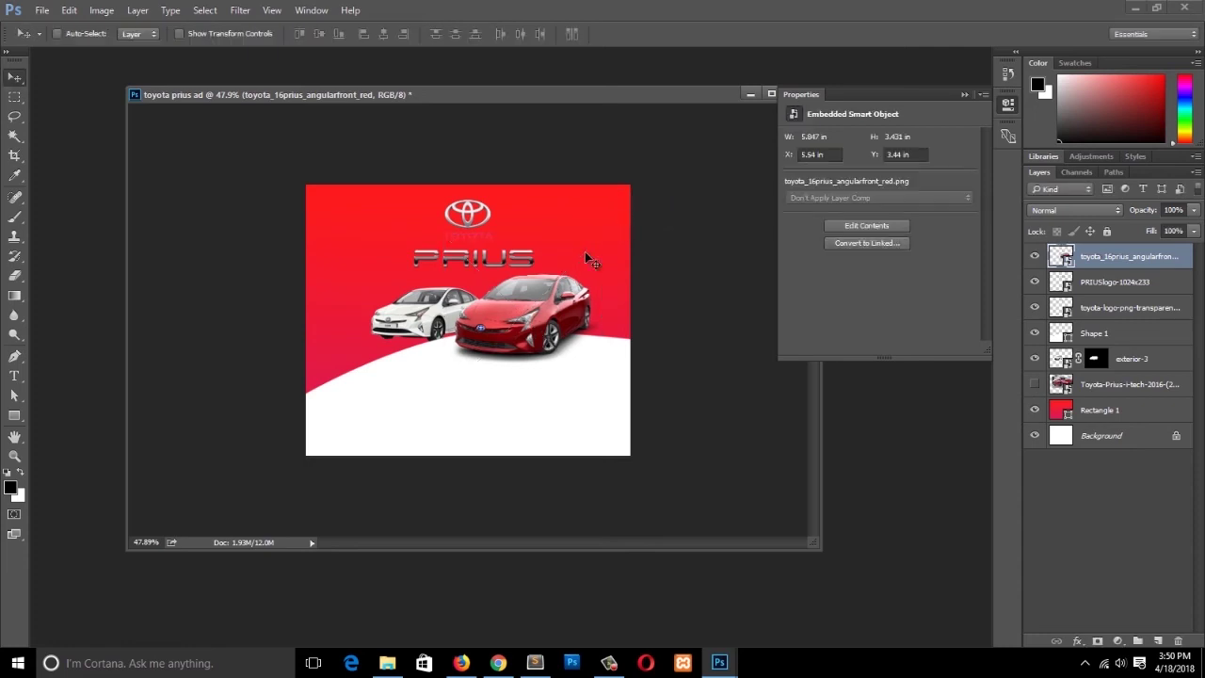
pyautogui.hotkey('ctrl', 't')
pyautogui.moveTo(600, 236); pyautogui.dragTo(637, 199)
pyautogui.press('Return')
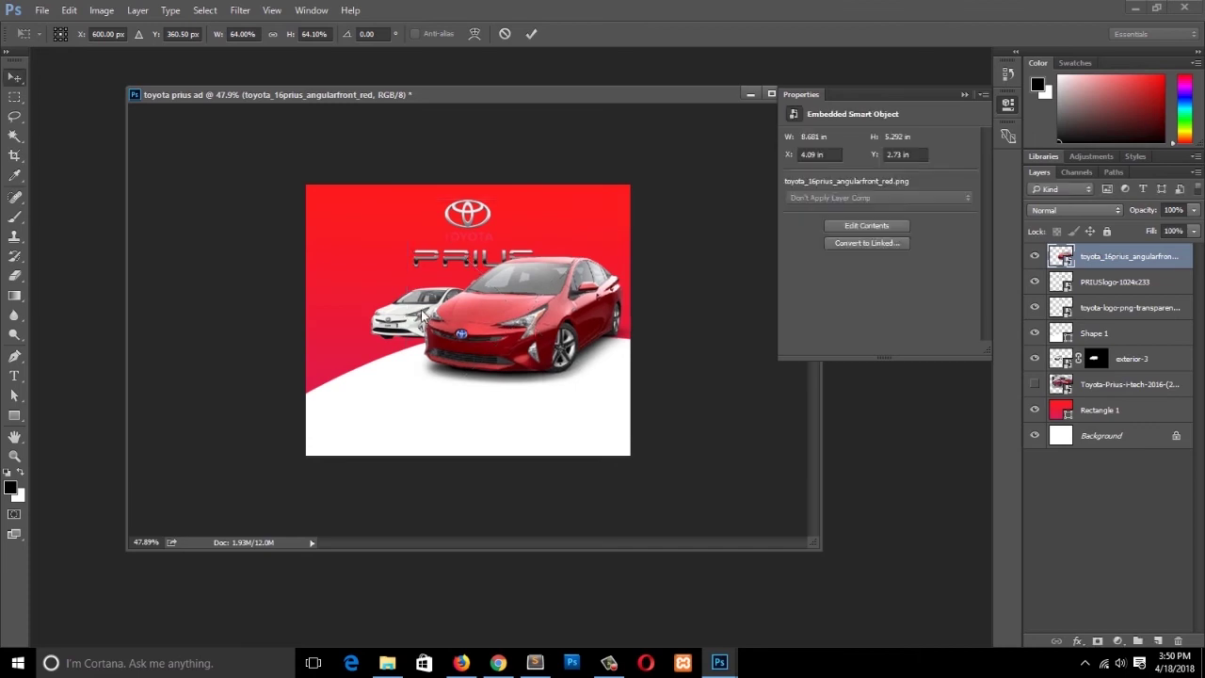
pyautogui.moveTo(407, 324); pyautogui.dragTo(361, 329)
pyautogui.moveTo(510, 315); pyautogui.dragTo(521, 300)
pyautogui.moveTo(472, 208); pyautogui.dragTo(380, 208)
pyautogui.hotkey('ctrl', 'z')
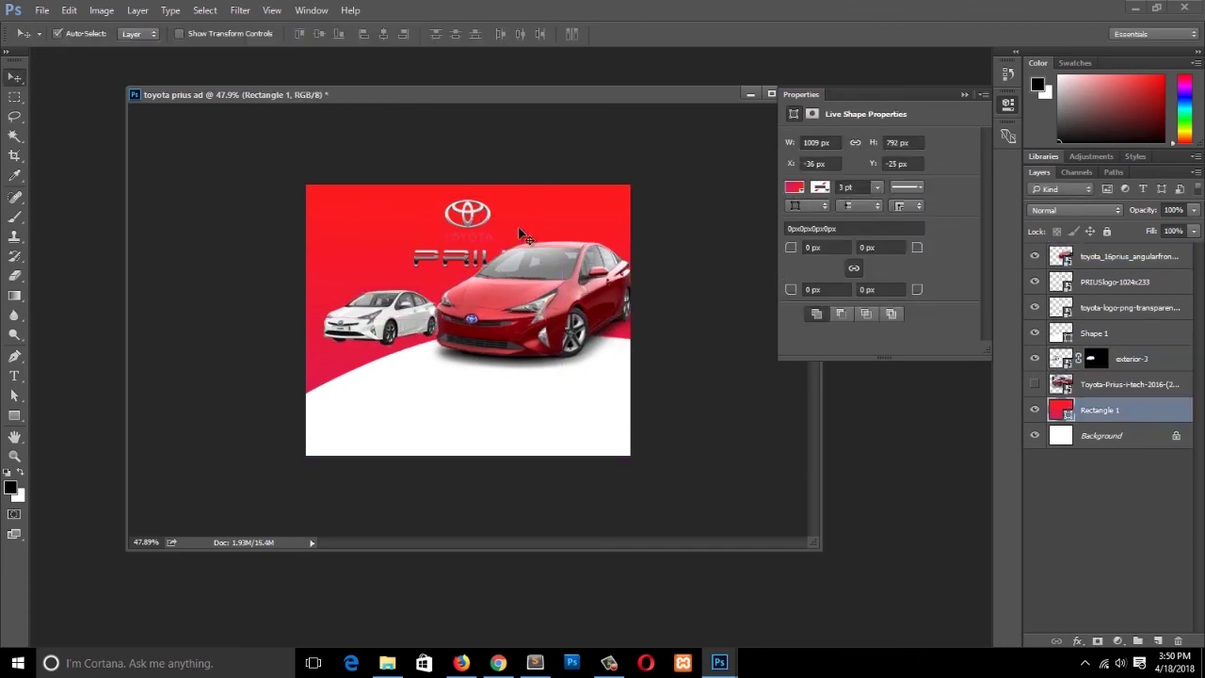
pyautogui.click(474, 214)
pyautogui.moveTo(474, 214); pyautogui.dragTo(418, 212)
pyautogui.hotkey('ctrl', 'z')
# Lock the Rectangle 1 layer, and place the Toyota emblem and PRIUS logo side by side in the ad's upper-left corner.
pyautogui.click(1108, 231)
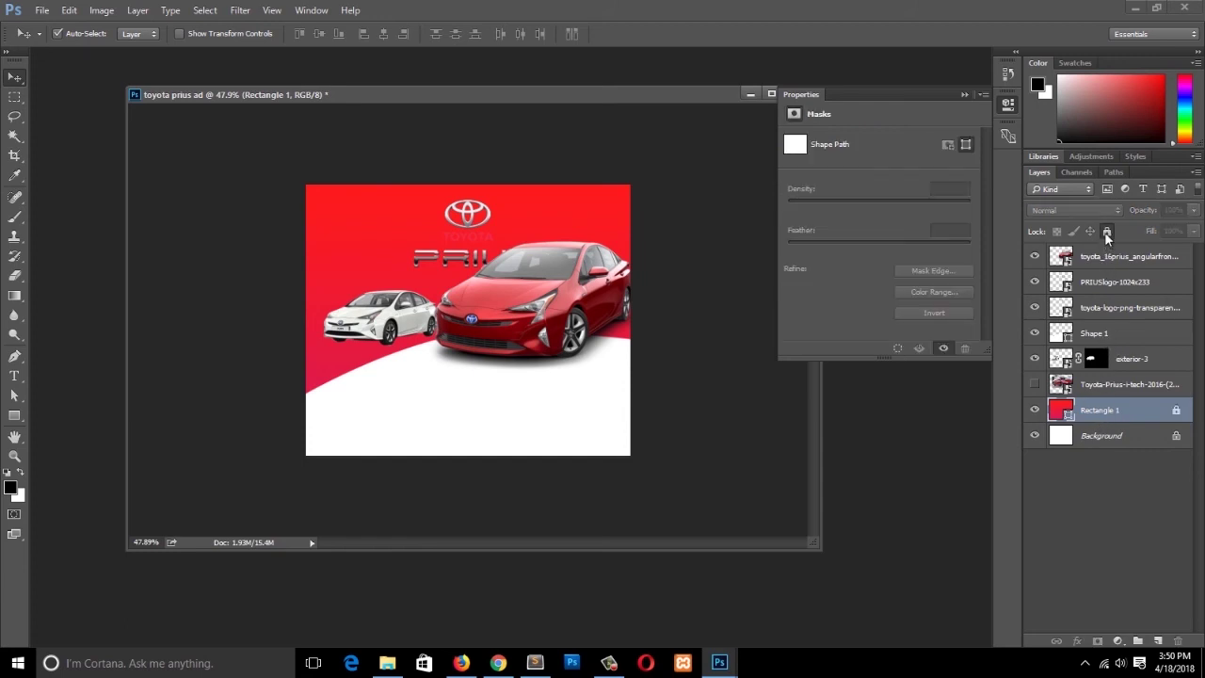
pyautogui.moveTo(478, 233); pyautogui.dragTo(347, 221)
pyautogui.moveTo(429, 250); pyautogui.dragTo(395, 215)
pyautogui.moveTo(438, 259); pyautogui.dragTo(350, 200)
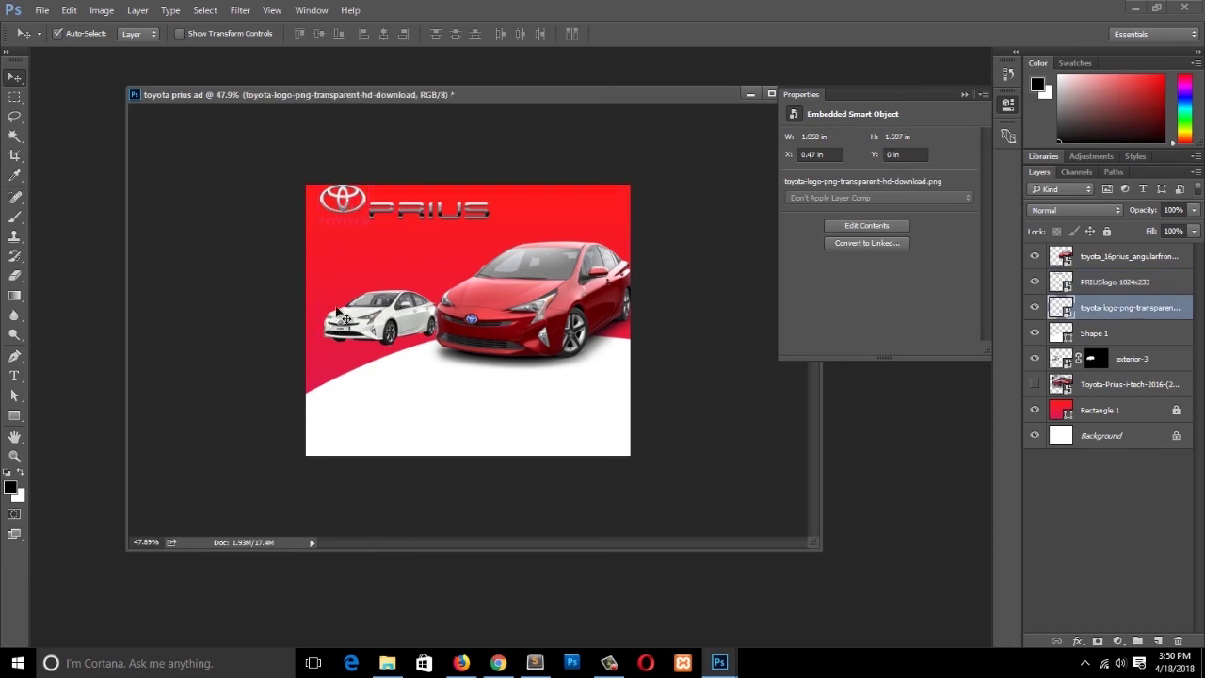
# Add a text line "Mobile comfort" at 79 pt below the Toyota emblem and PRIUS logo.
pyautogui.press('t')
pyautogui.click(328, 256)
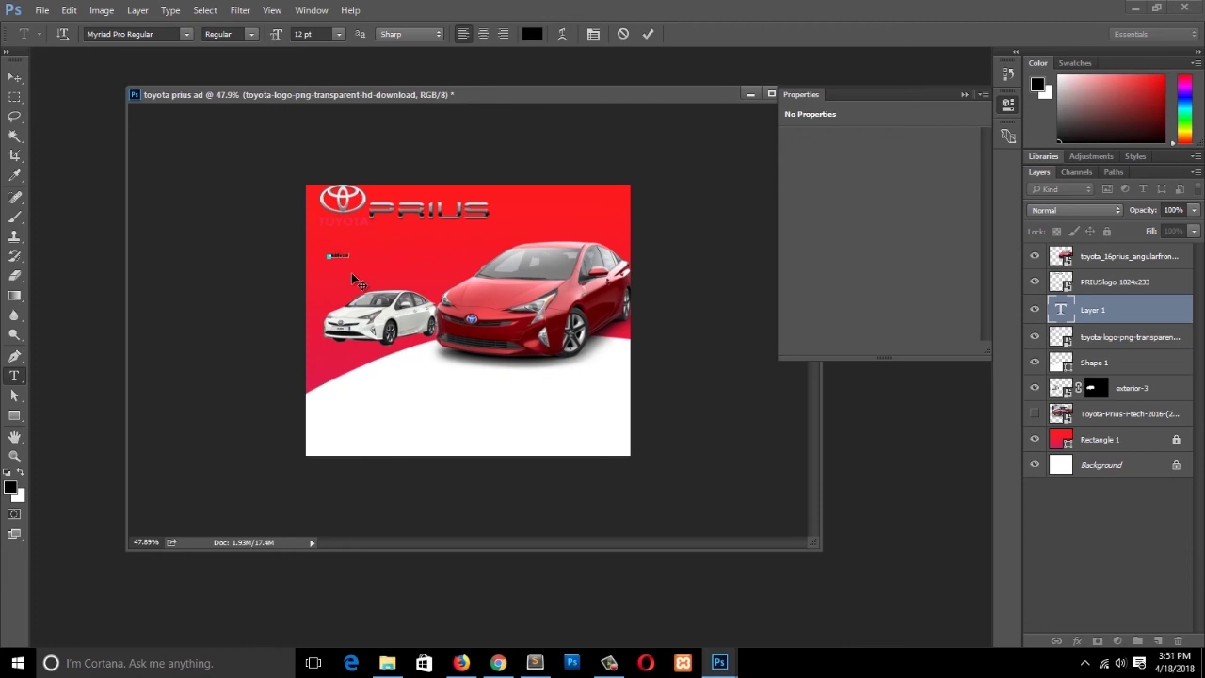
pyautogui.hotkey('ctrl', 'a')
pyautogui.moveTo(276, 34); pyautogui.dragTo(336, 35)
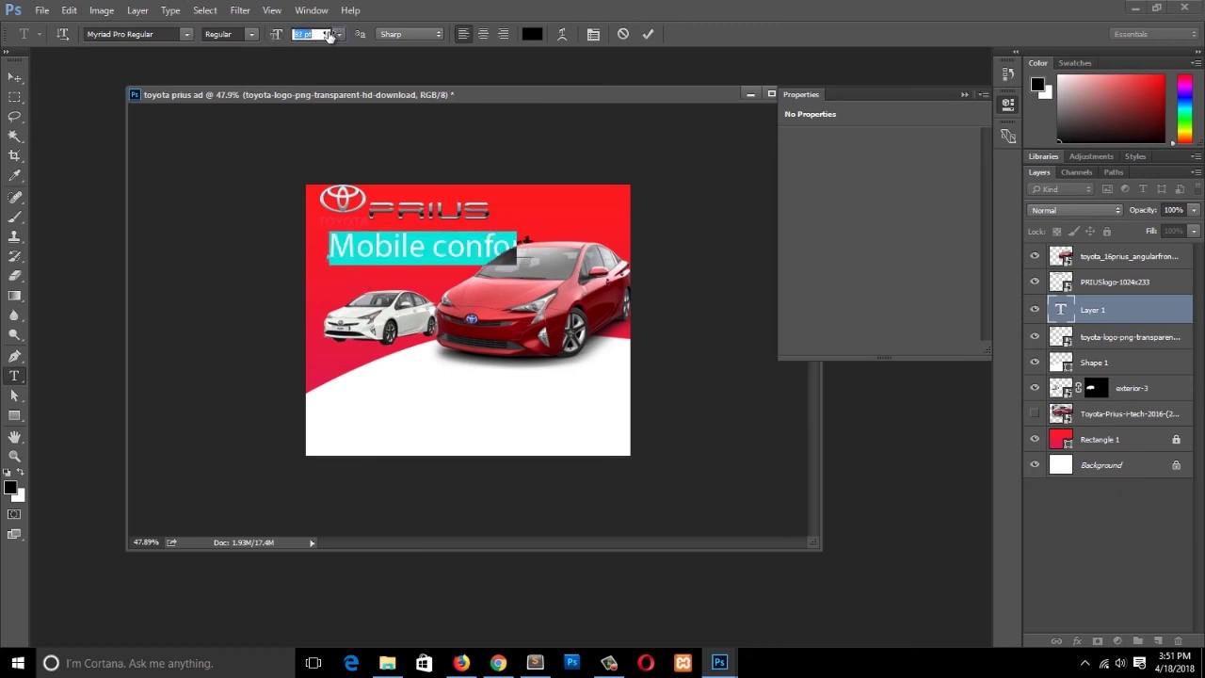
pyautogui.moveTo(461, 251); pyautogui.dragTo(452, 251)
pyautogui.write('mfort')
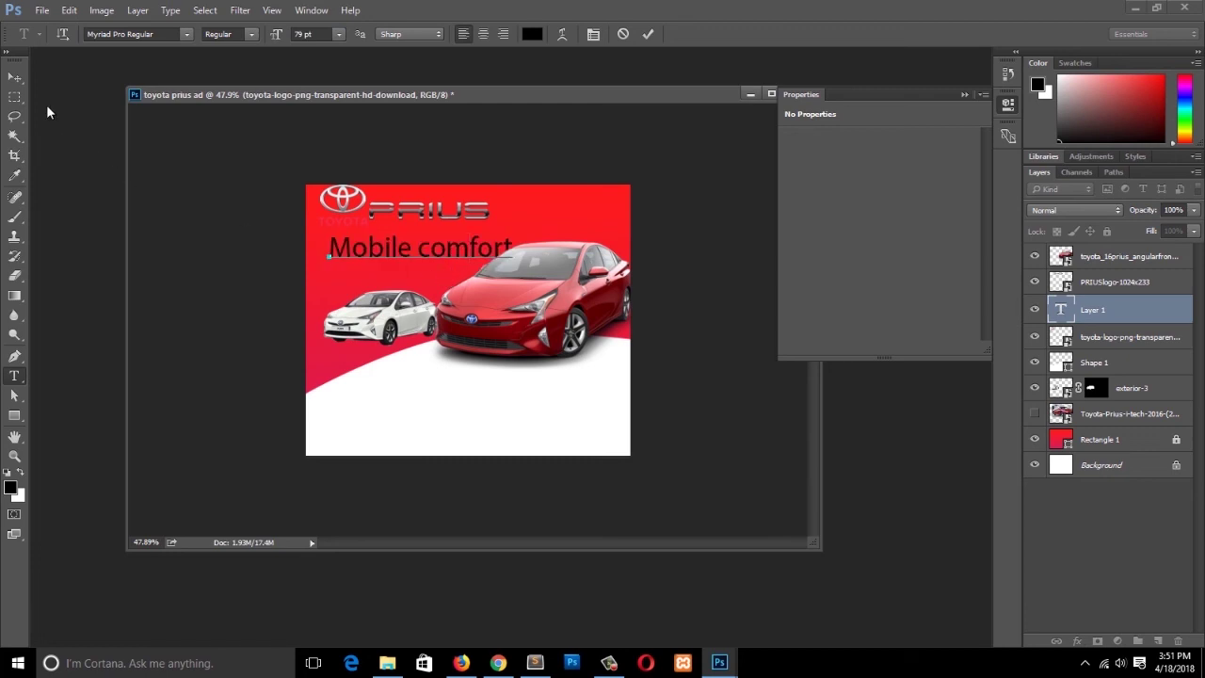
# Set the "Mobile comfort" text in Microsoft New Tai Lue Bold and move it slightly up and left beneath the emblem.
pyautogui.hotkey('ctrl', 'a')
pyautogui.click(176, 34)
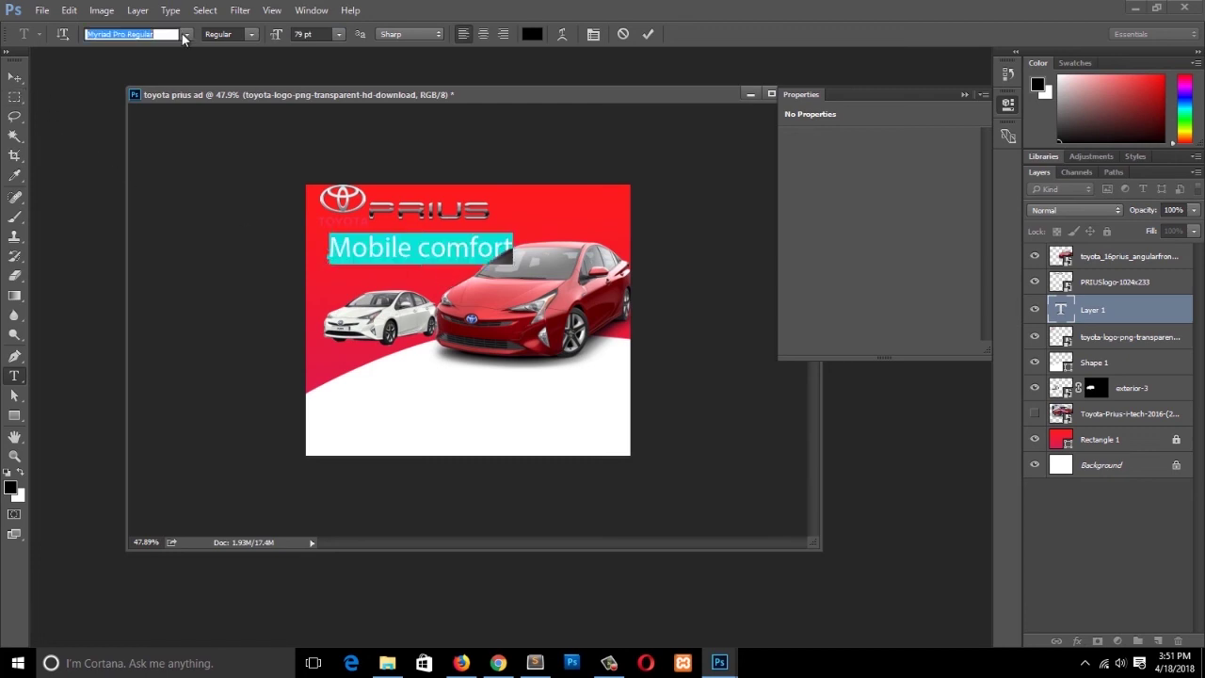
pyautogui.click(185, 34)
pyautogui.scroll(3, 251, 237)
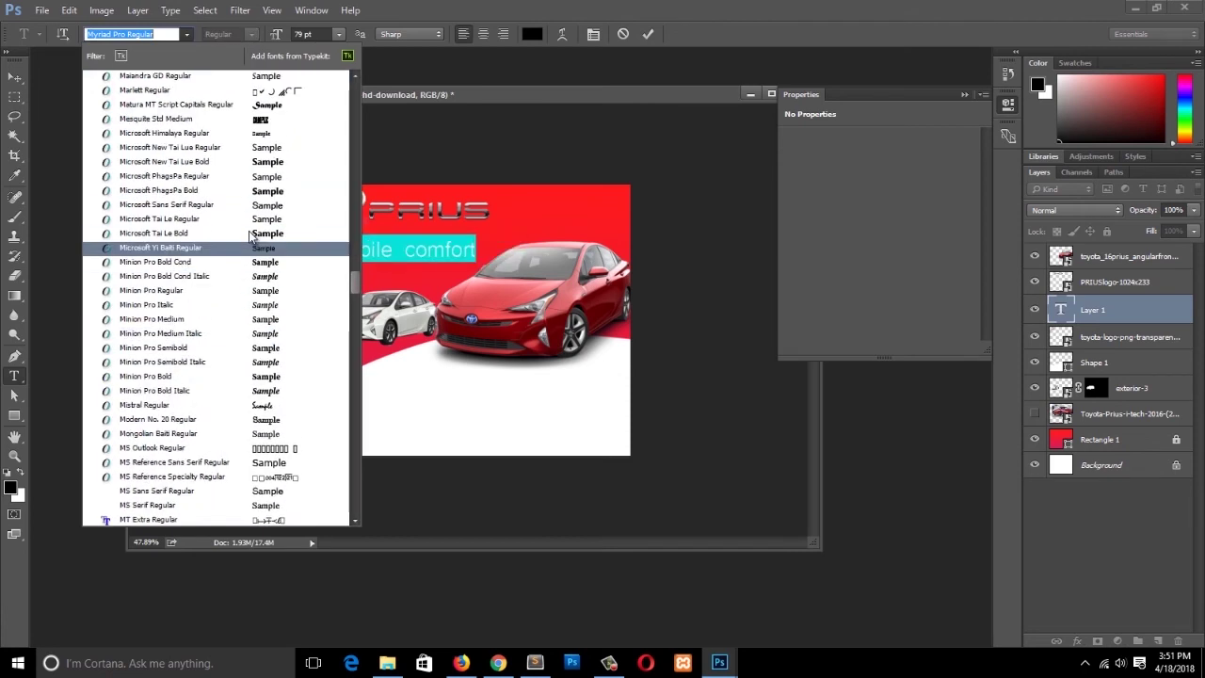
pyautogui.click(268, 162)
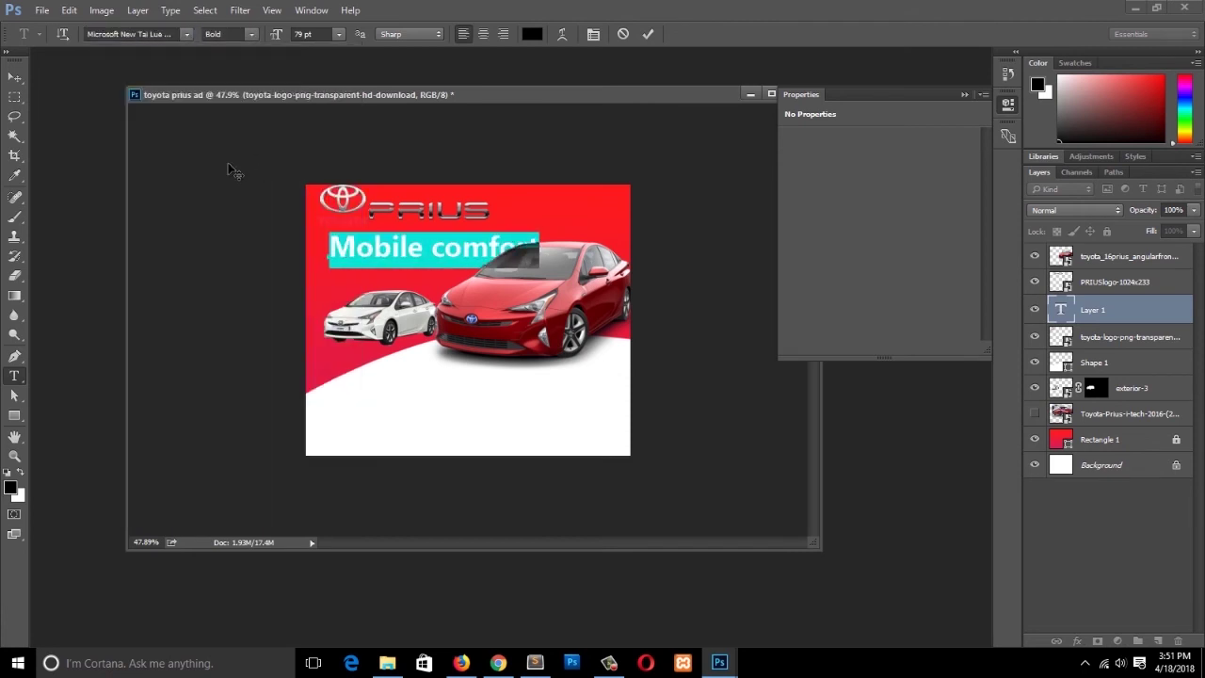
pyautogui.click(15, 77)
pyautogui.moveTo(397, 251); pyautogui.dragTo(388, 246)
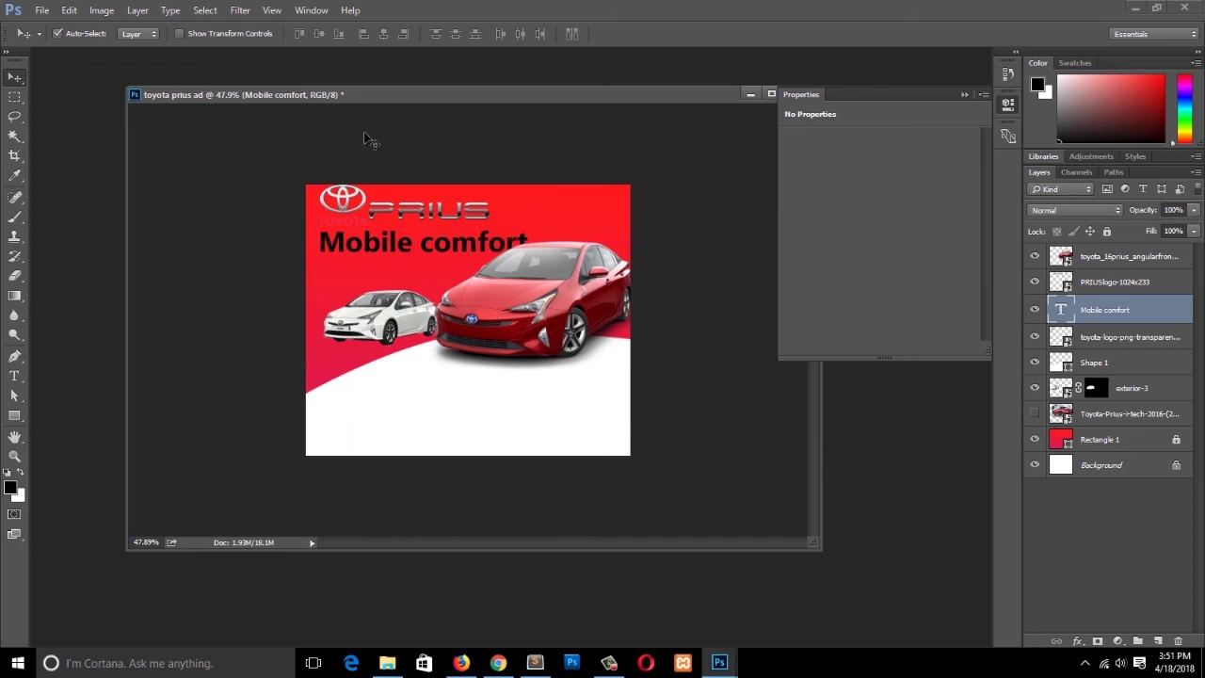
# Color the "Mobile comfort" text white (ffffff) and format it in all caps.
pyautogui.press('t')
pyautogui.click(531, 34)
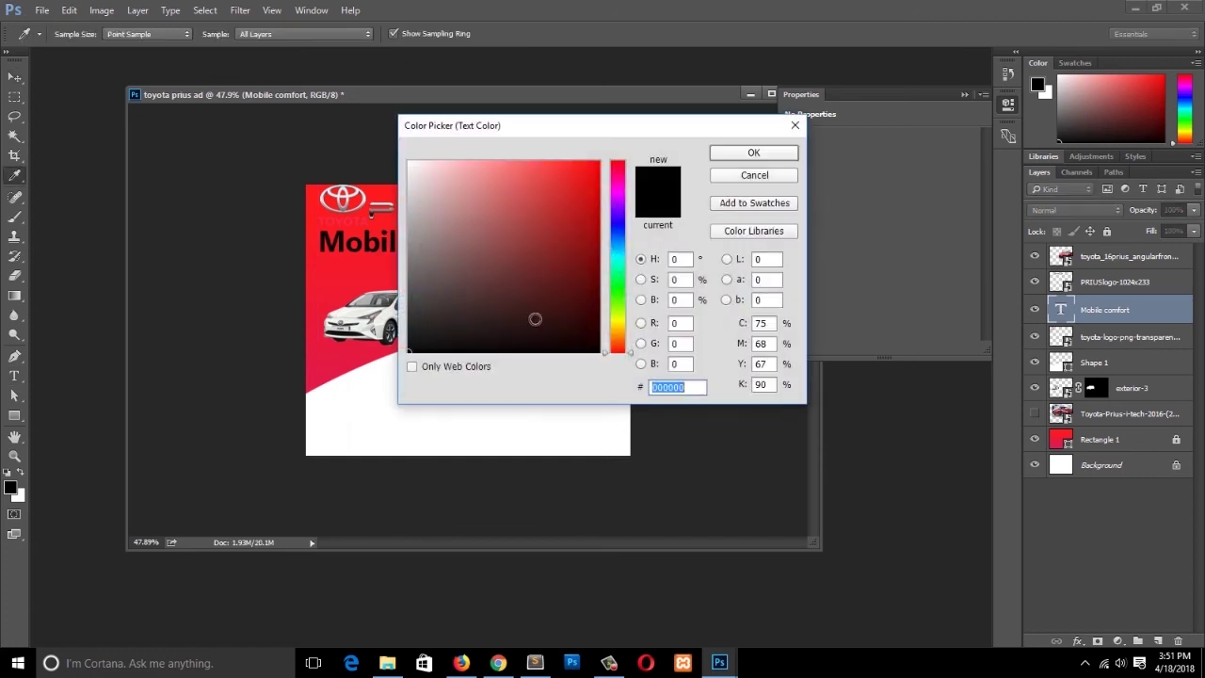
pyautogui.write('ffffff')
pyautogui.click(753, 152)
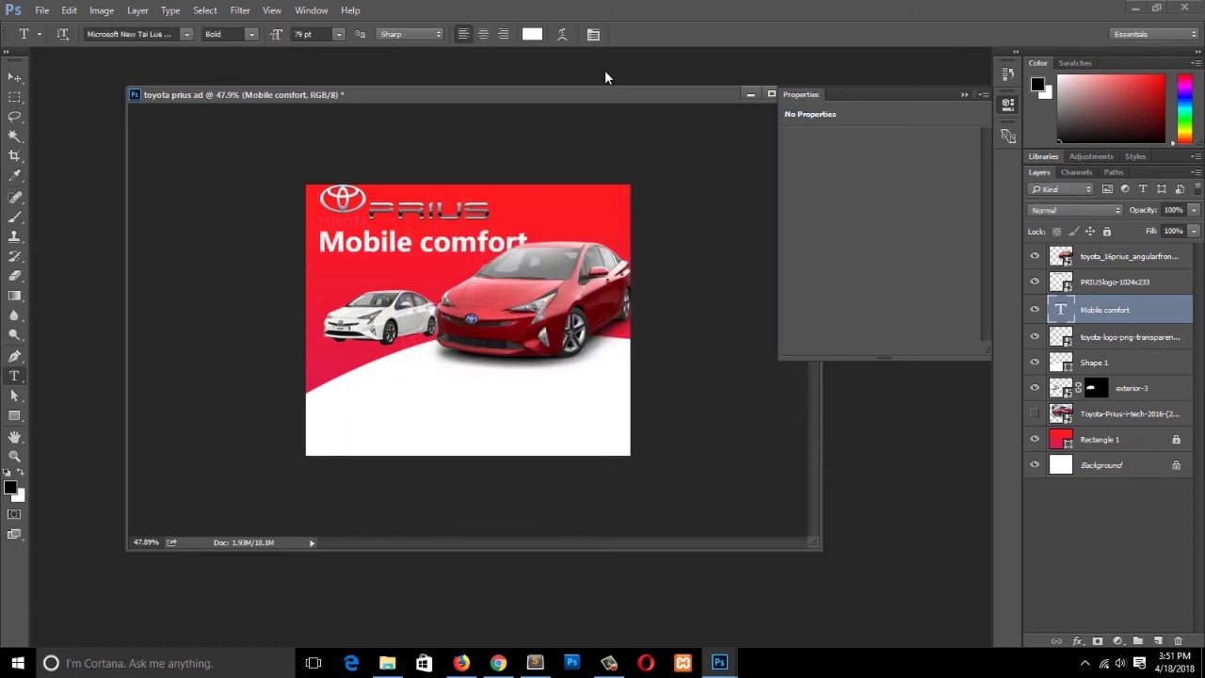
pyautogui.click(593, 34)
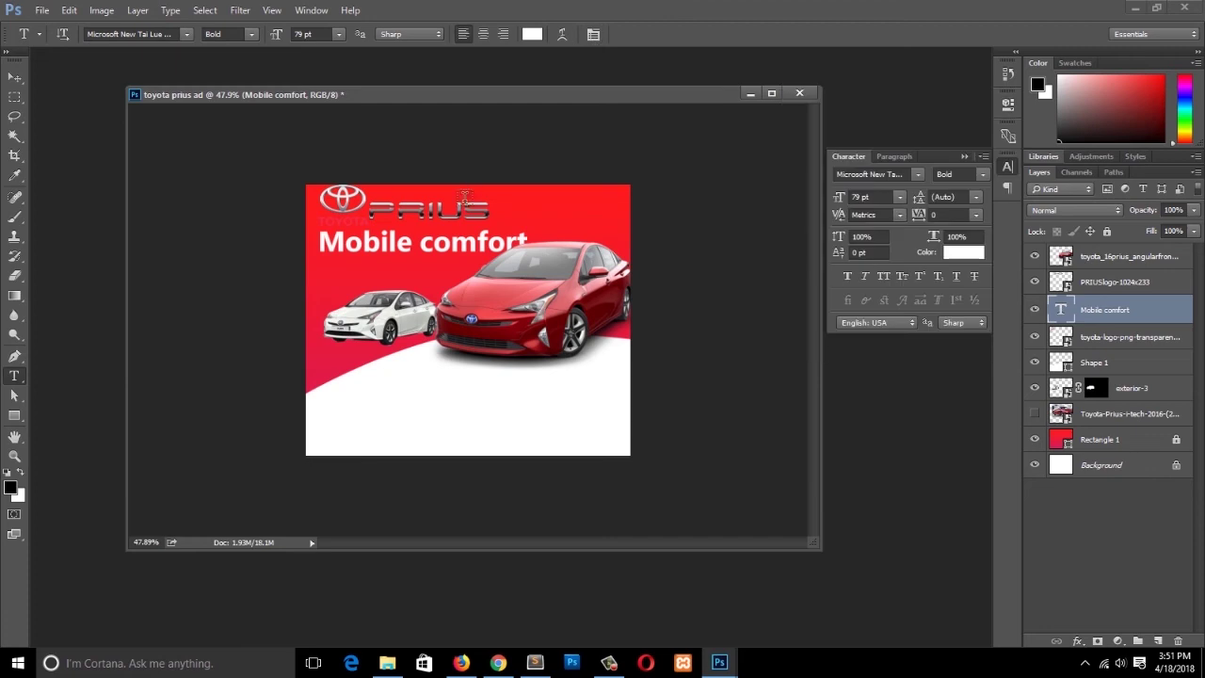
pyautogui.click(882, 275)
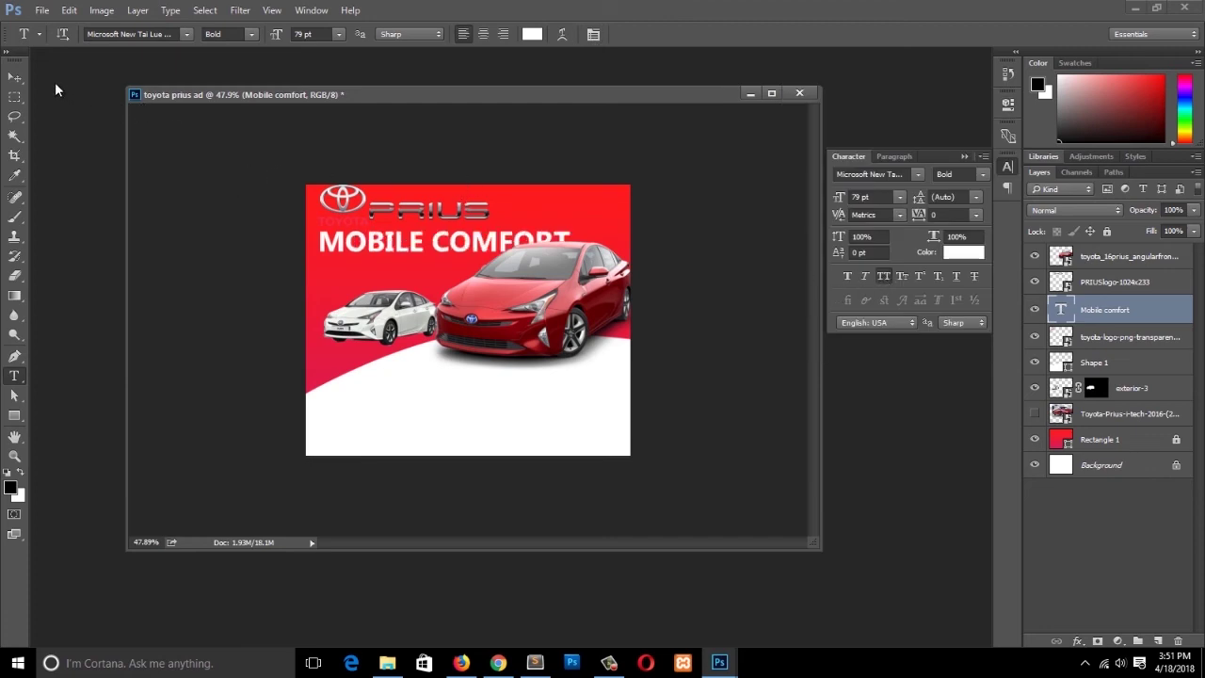
# Scale the MOBILE COMFORT headline down to about 52 pt so it clears the red car.
pyautogui.click(14, 78)
pyautogui.hotkey('ctrl', 't')
pyautogui.moveTo(575, 231); pyautogui.dragTo(427, 246)
pyautogui.press('Return')
# Nudge the Toyota emblem down level with the PRIUS logo, and lower the headline slightly beneath them.
pyautogui.click(425, 208)
pyautogui.moveTo(353, 202); pyautogui.dragTo(351, 209)
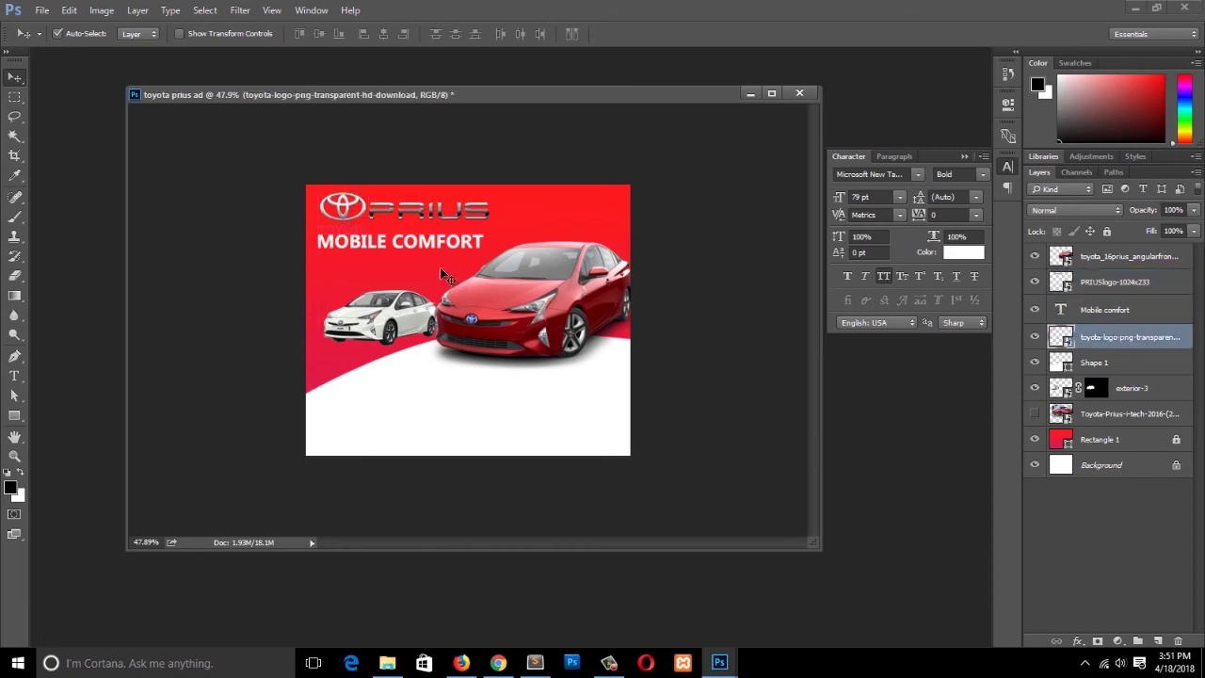
pyautogui.moveTo(396, 245); pyautogui.dragTo(398, 248)
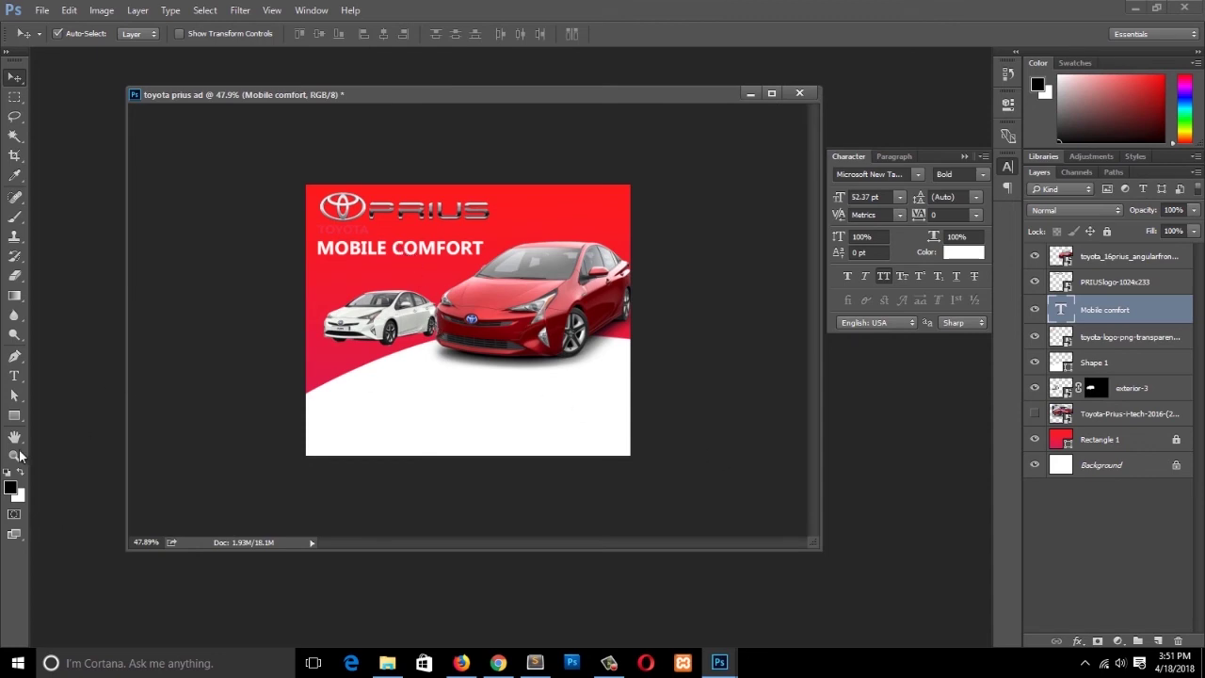
pyautogui.click(15, 420)
pyautogui.click(89, 426)
pyautogui.moveTo(359, 402); pyautogui.dragTo(572, 430)
pyautogui.hotkey('ctrl', 'z')
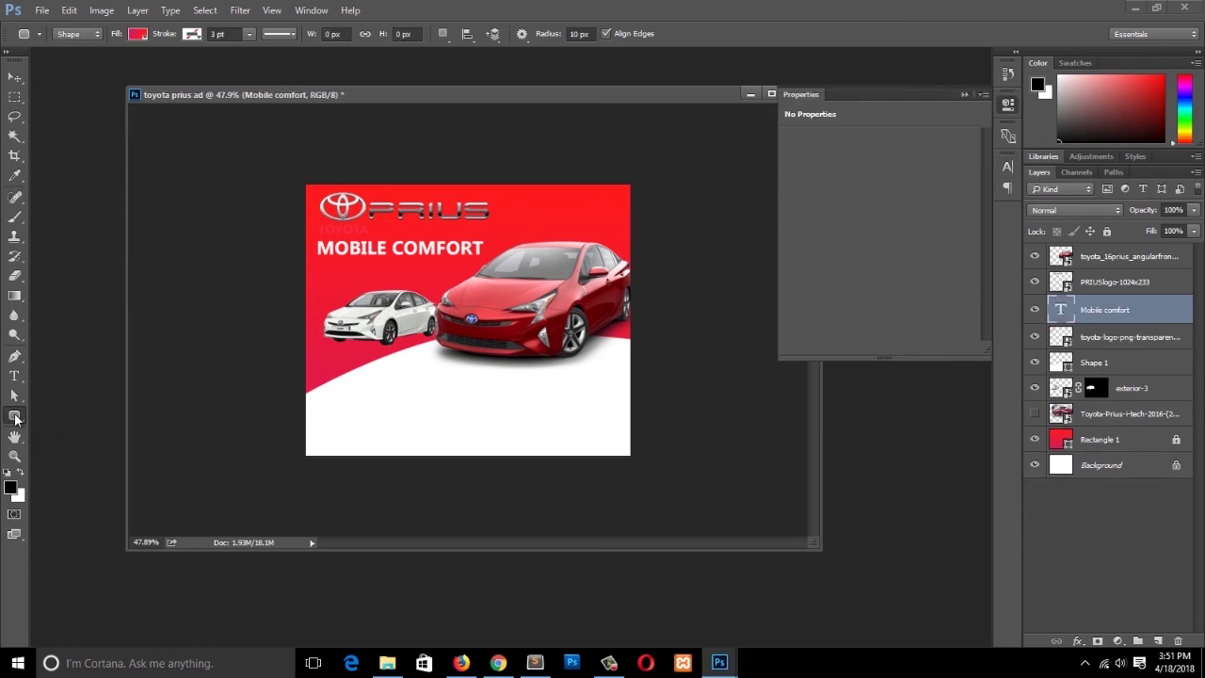
pyautogui.click(20, 420)
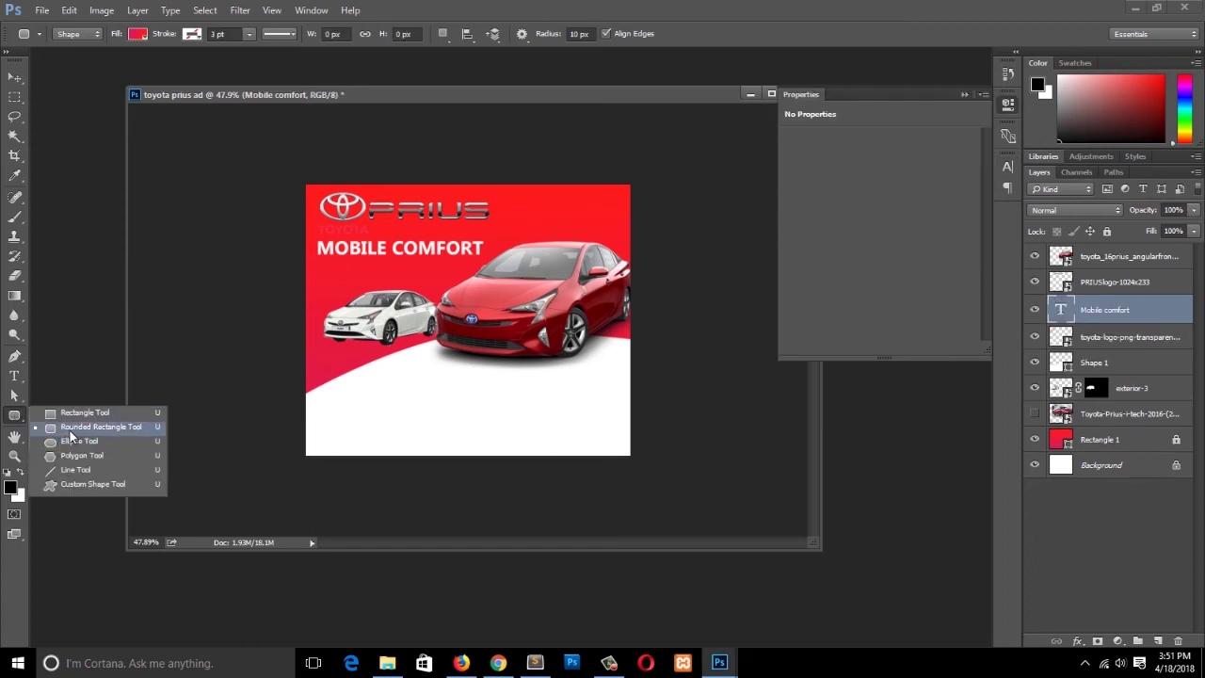
pyautogui.click(19, 421)
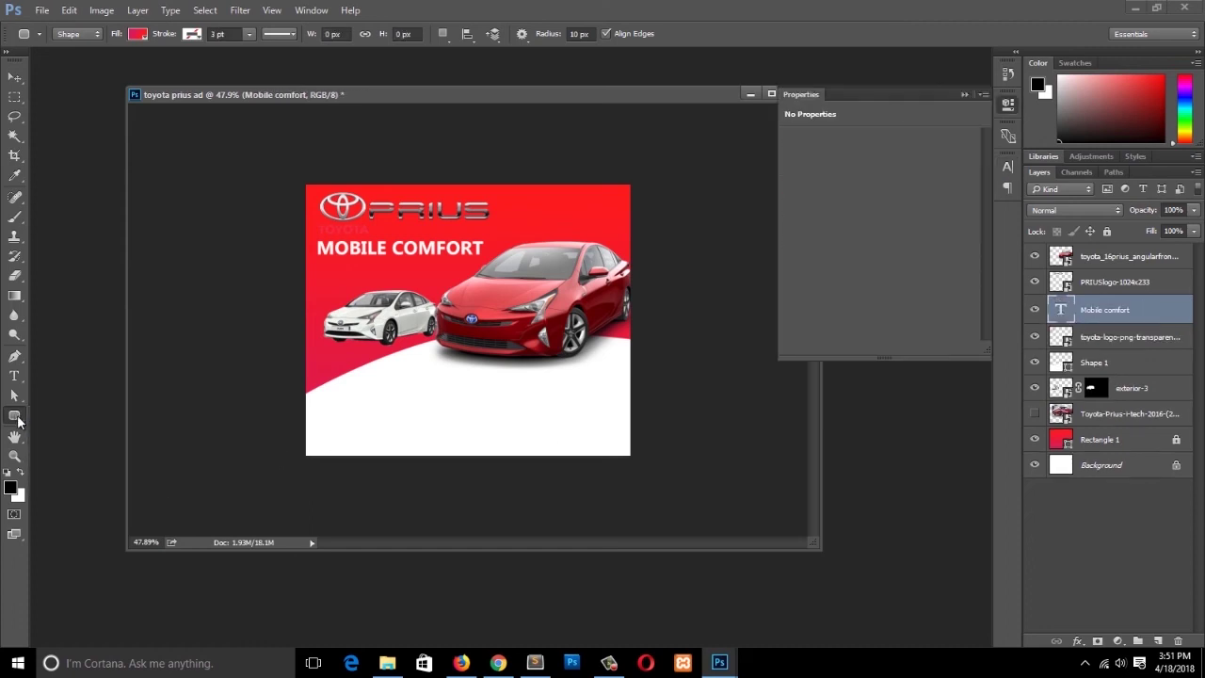
pyautogui.click(22, 416)
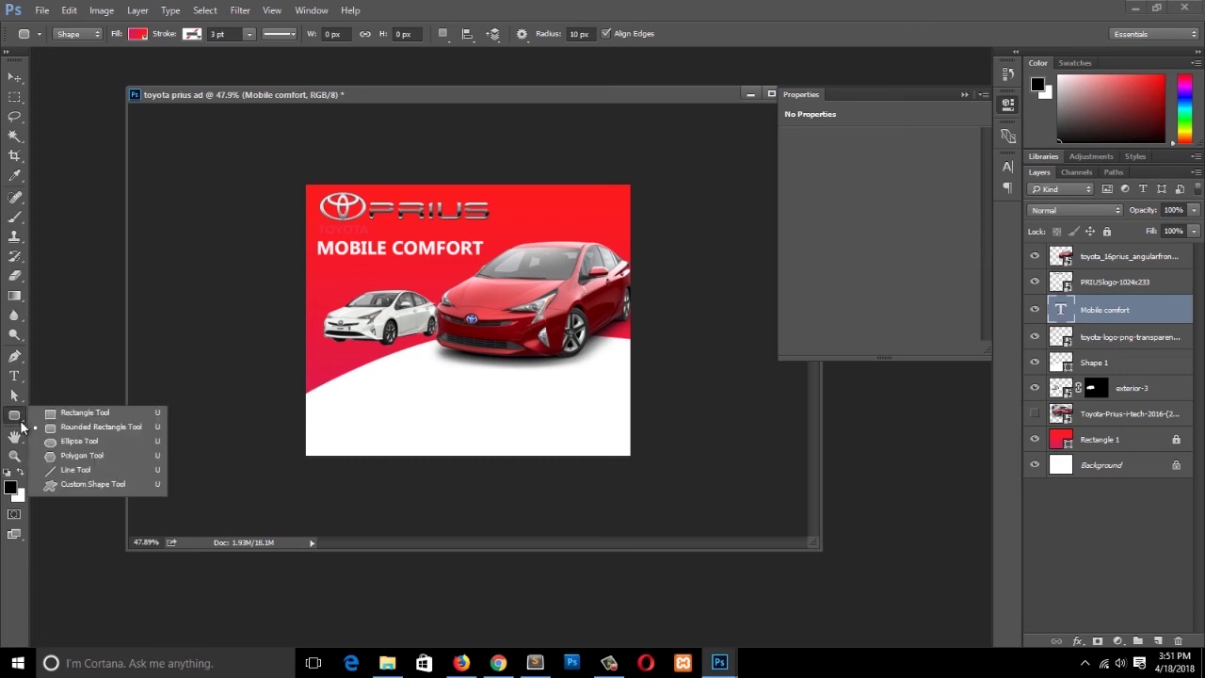
pyautogui.click(22, 425)
# Draw a rounded rectangle about 665 by 110 px with 10 px corners on the white area below the cars.
pyautogui.click(21, 422)
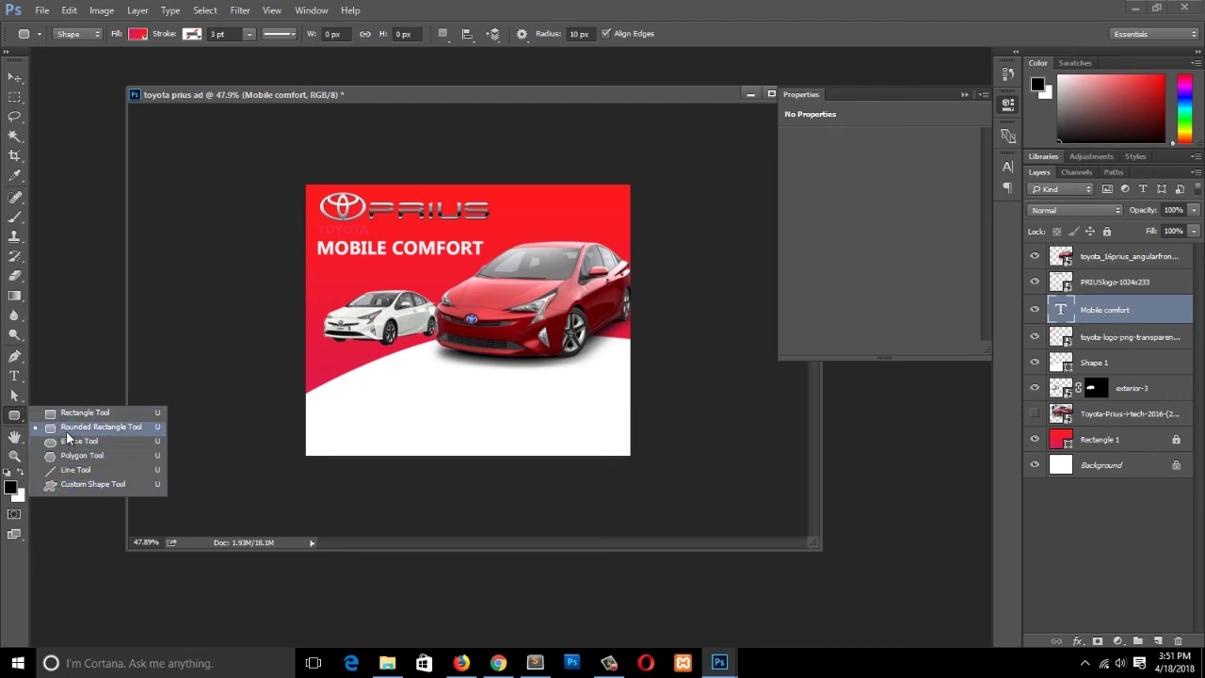
pyautogui.click(67, 431)
pyautogui.moveTo(346, 383); pyautogui.dragTo(584, 420)
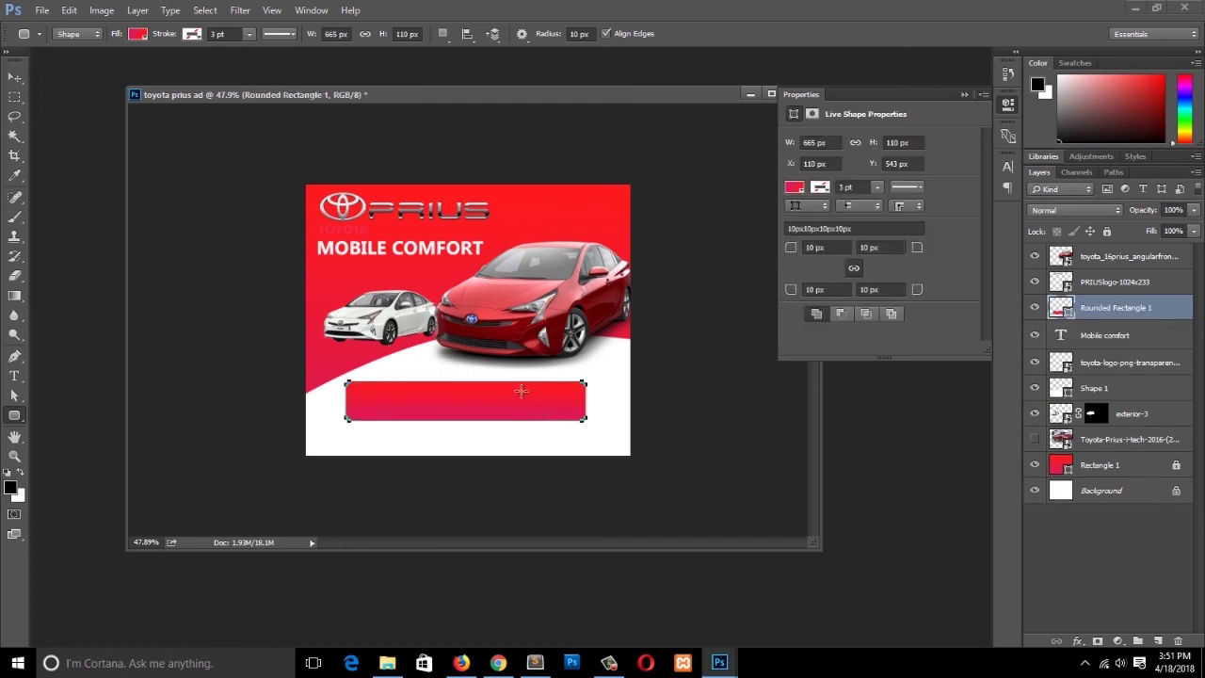
# Change the first color stop of the rounded rectangle's gradient fill to yellow (dace15).
pyautogui.click(136, 35)
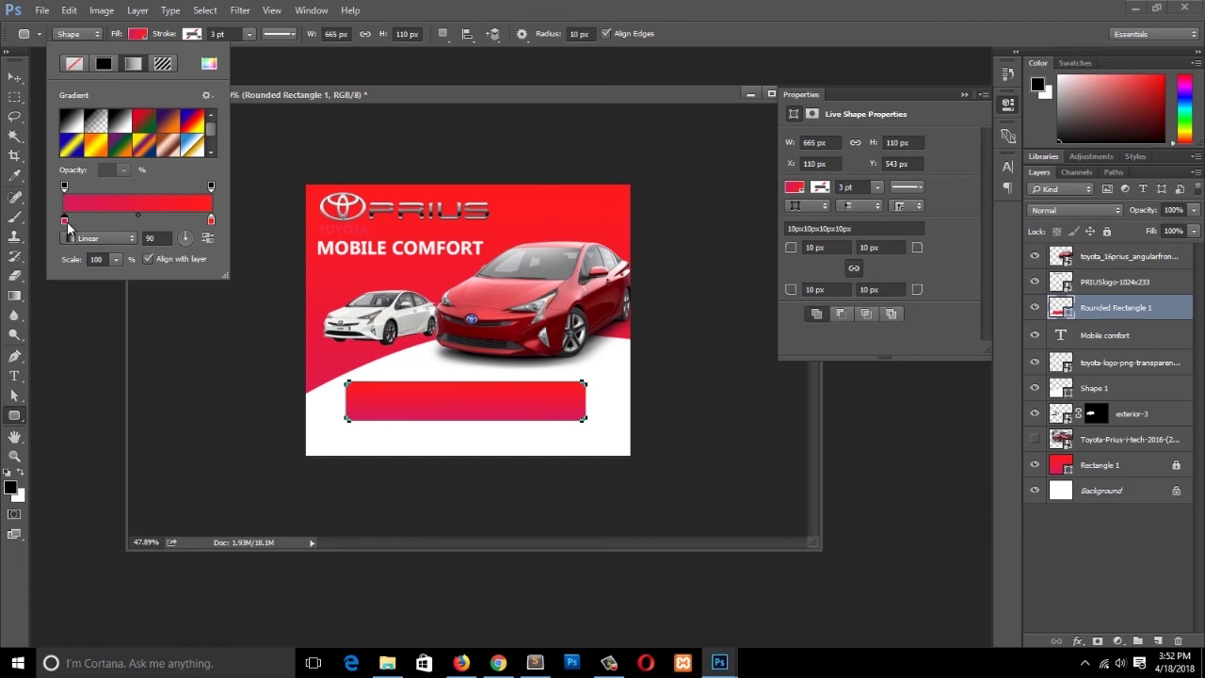
pyautogui.doubleClick(64, 221)
pyautogui.click(616, 319)
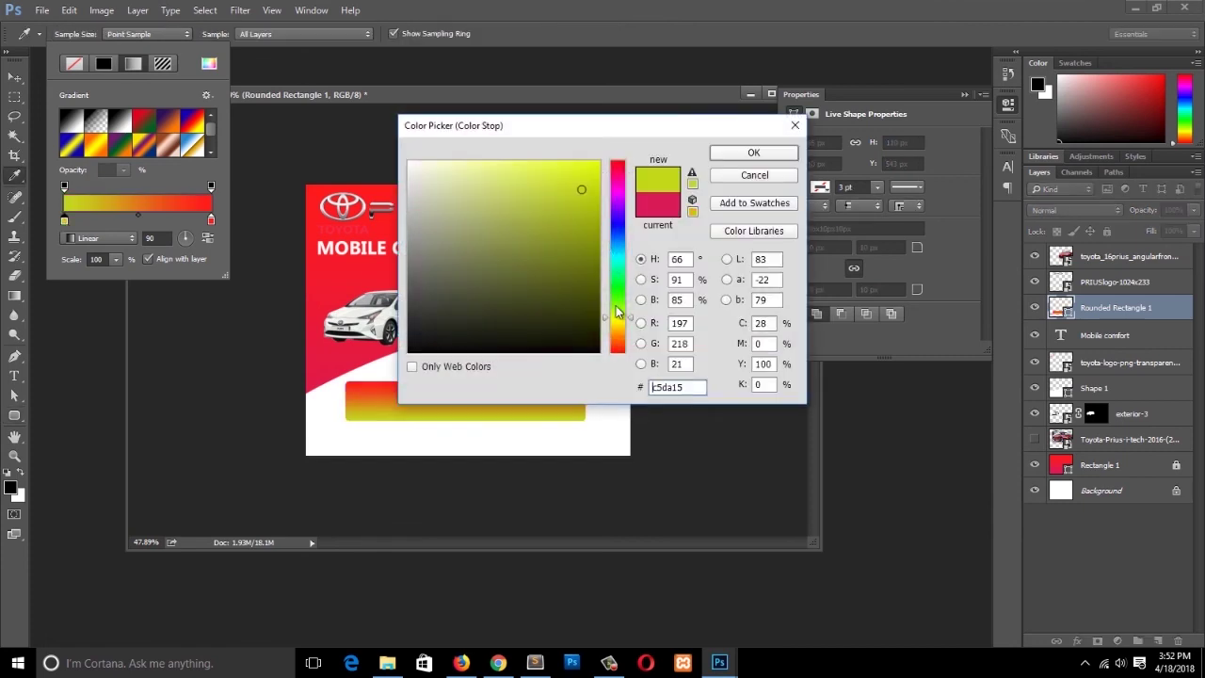
pyautogui.moveTo(618, 320)
pyautogui.mouseDown()
pyautogui.moveTo(618, 338)
pyautogui.moveTo(617, 324)
pyautogui.mouseUp()
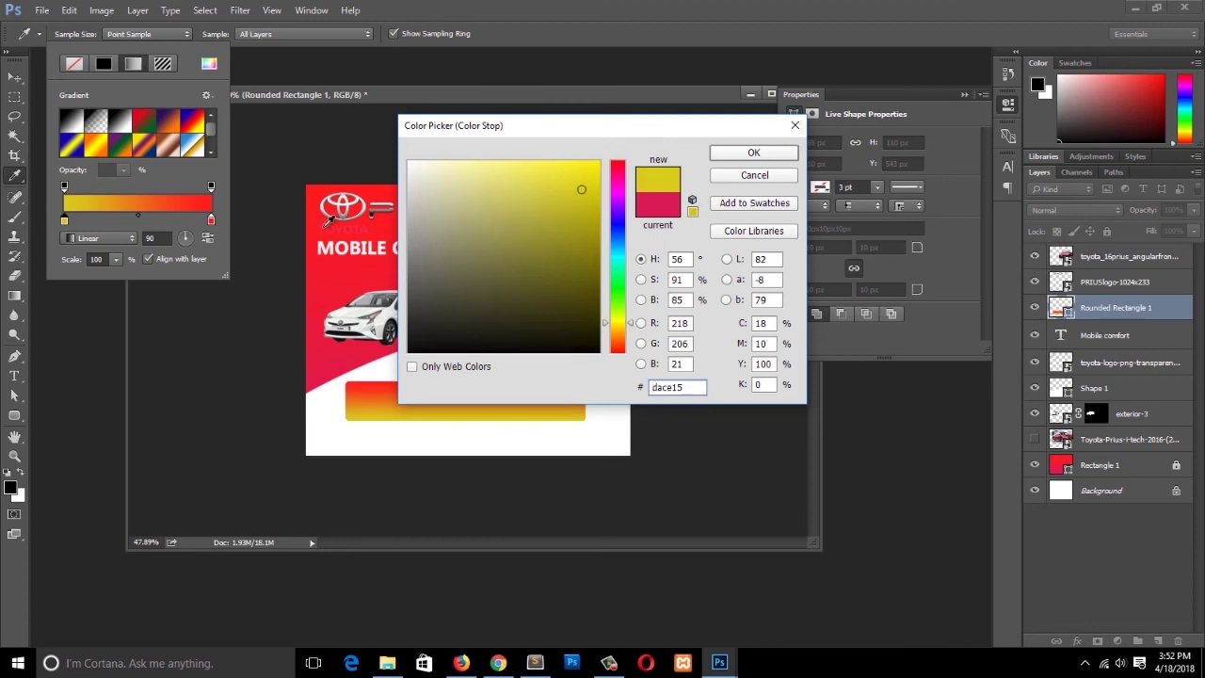
pyautogui.click(211, 223)
pyautogui.click(753, 153)
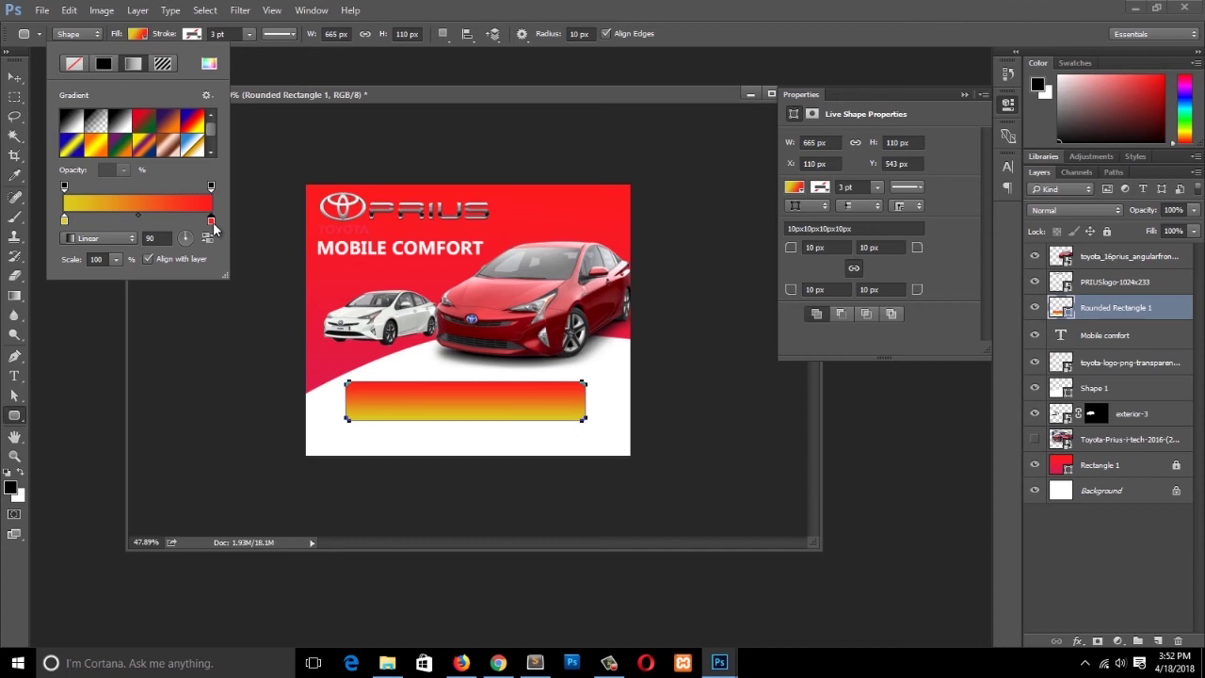
# Change the red color stop of the rounded rectangle's gradient to orange (f26917).
pyautogui.doubleClick(212, 223)
pyautogui.moveTo(617, 334); pyautogui.dragTo(619, 342)
pyautogui.click(588, 174)
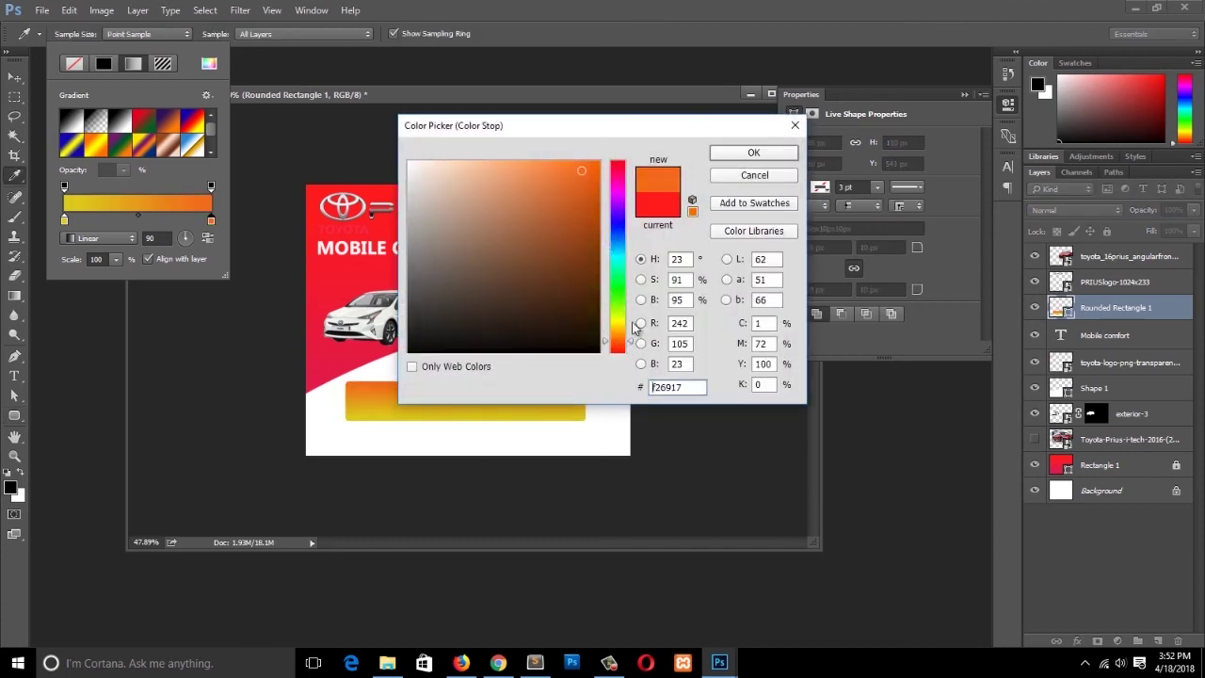
pyautogui.click(752, 154)
# Move the rounded rectangle down near the ad's bottom edge and scale it down slightly.
pyautogui.press('v')
pyautogui.moveTo(404, 408); pyautogui.dragTo(424, 433)
pyautogui.hotkey('ctrl', 't')
pyautogui.moveTo(589, 401); pyautogui.dragTo(523, 435)
pyautogui.press('Return')
# Add an Inner Glow effect to the rounded rectangle with 64% opacity and a larger glow size.
pyautogui.doubleClick(1181, 316)
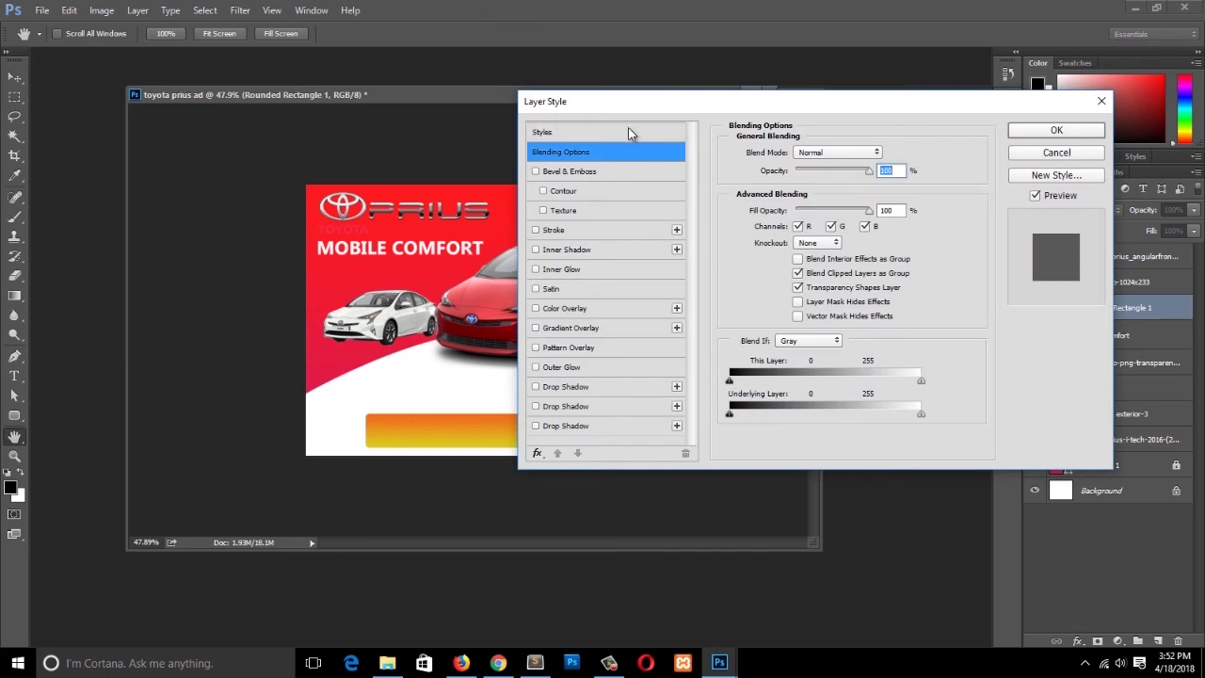
pyautogui.moveTo(646, 103); pyautogui.dragTo(694, 114)
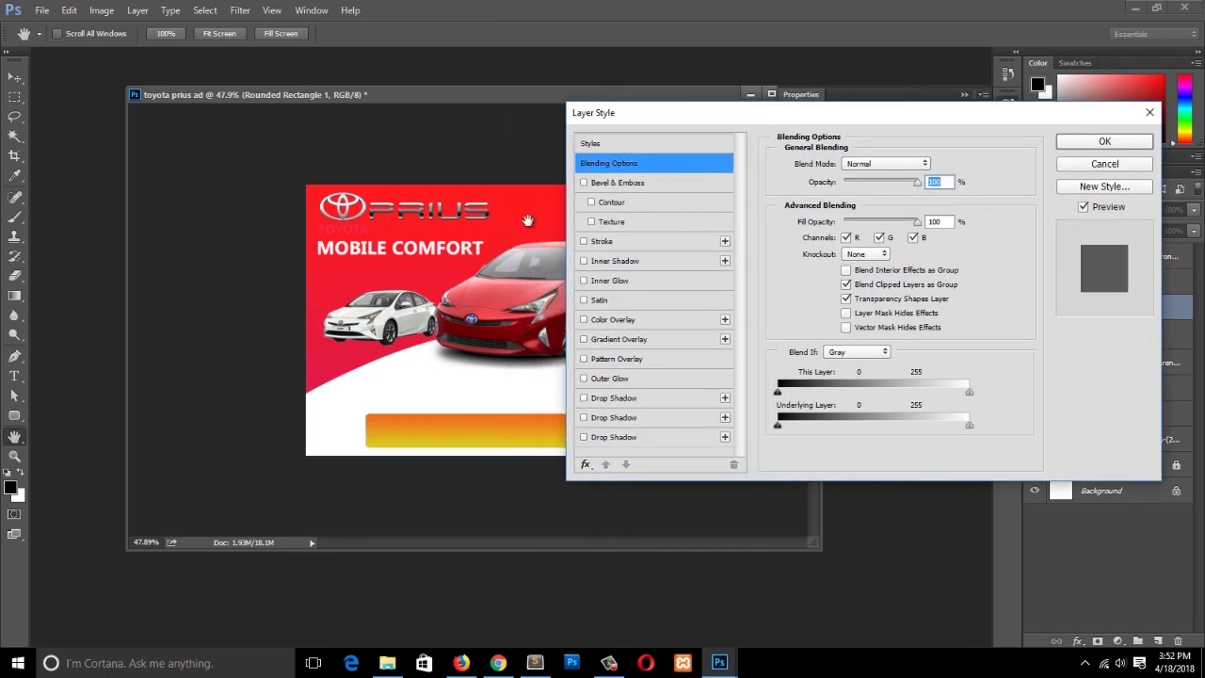
pyautogui.click(593, 280)
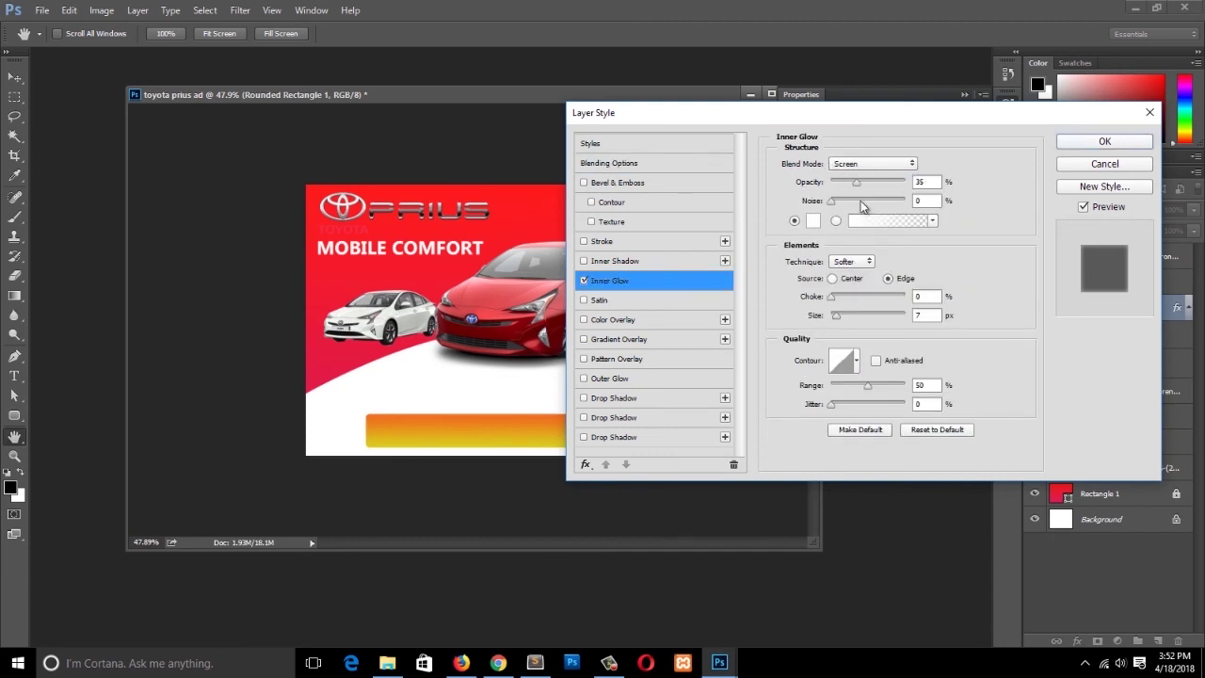
pyautogui.moveTo(857, 184); pyautogui.dragTo(879, 183)
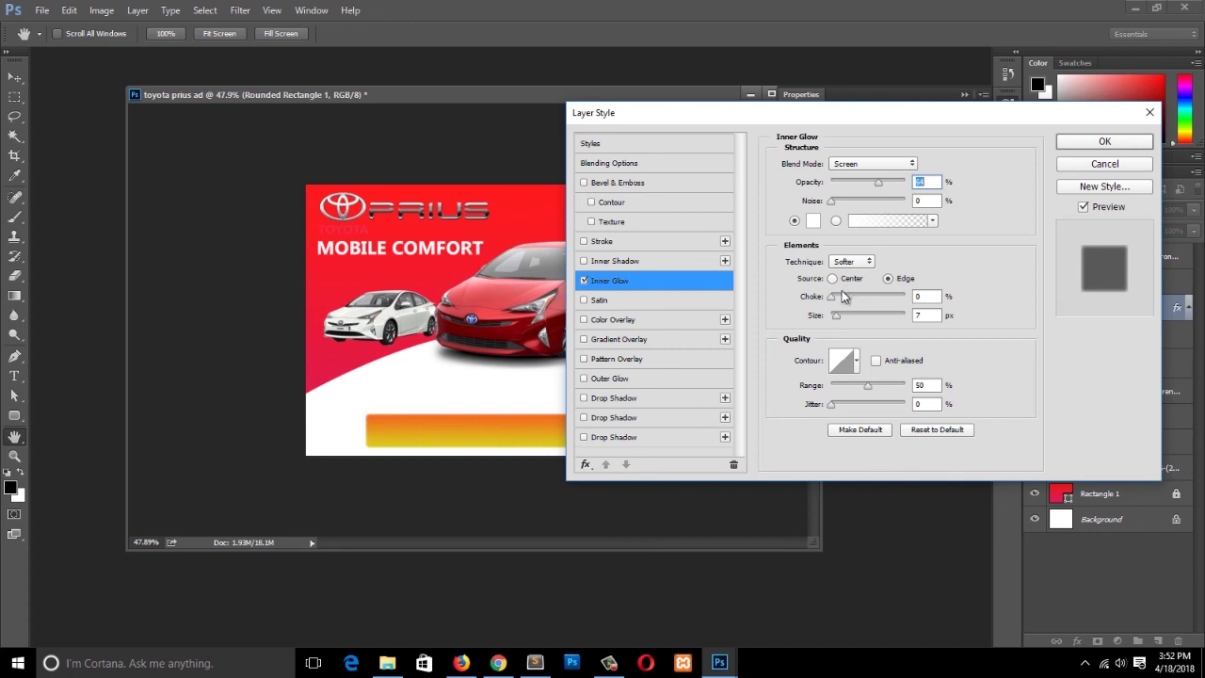
pyautogui.moveTo(836, 316); pyautogui.dragTo(843, 320)
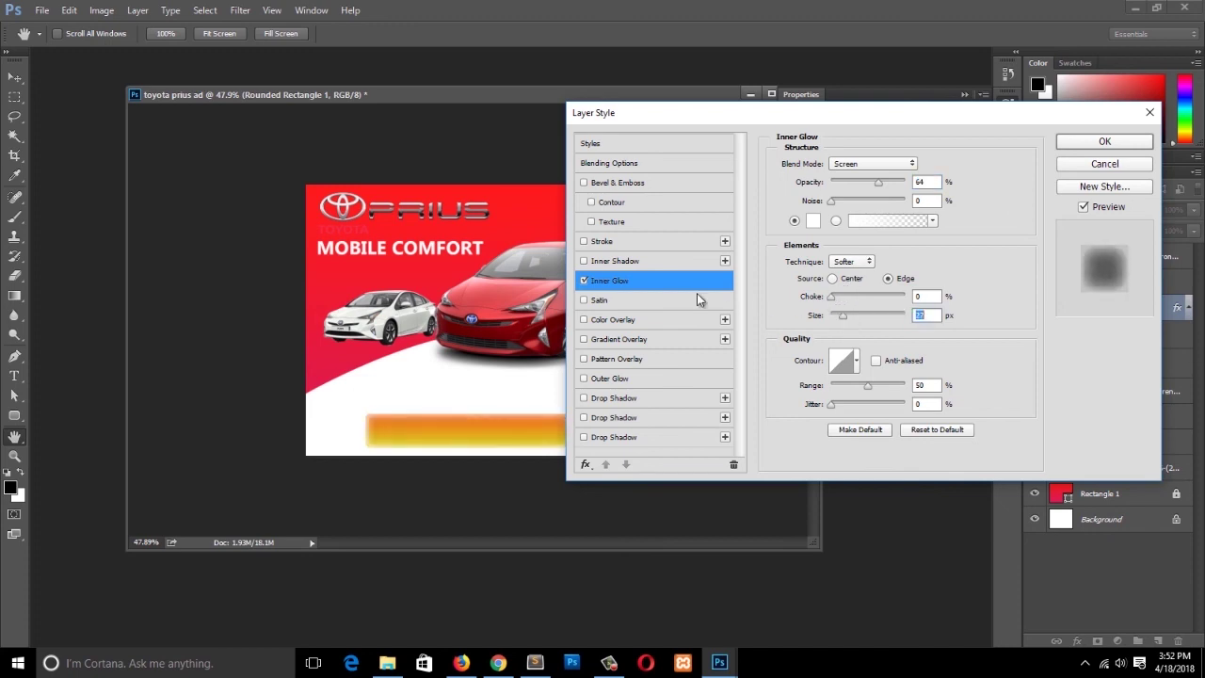
# Add Bevel & Emboss to the rounded rectangle with 551% depth, 14% highlight opacity and a strongly reduced shadow opacity.
pyautogui.click(628, 185)
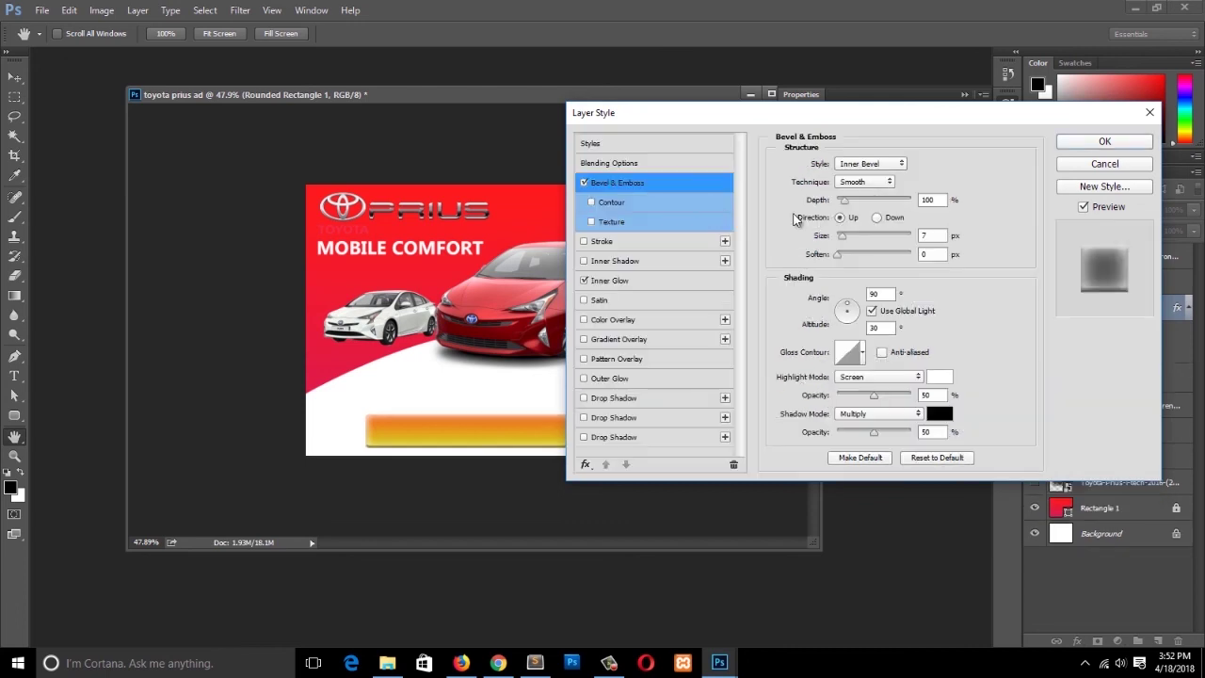
pyautogui.click(876, 202)
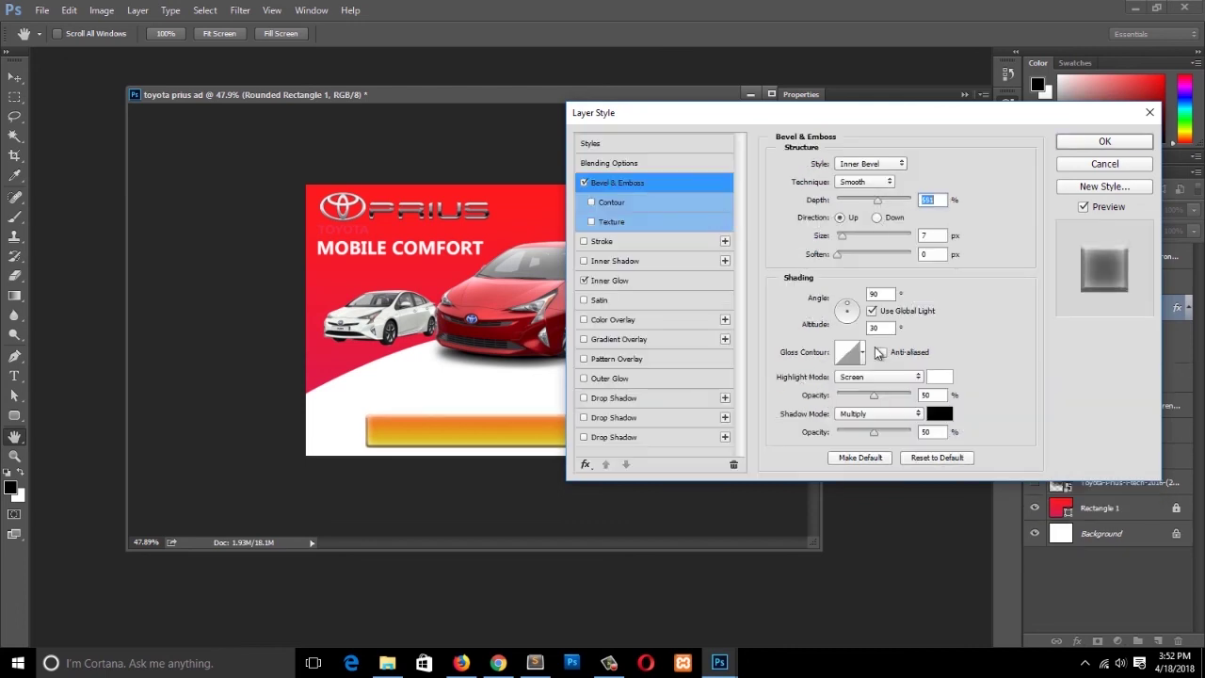
pyautogui.moveTo(874, 395); pyautogui.dragTo(844, 438)
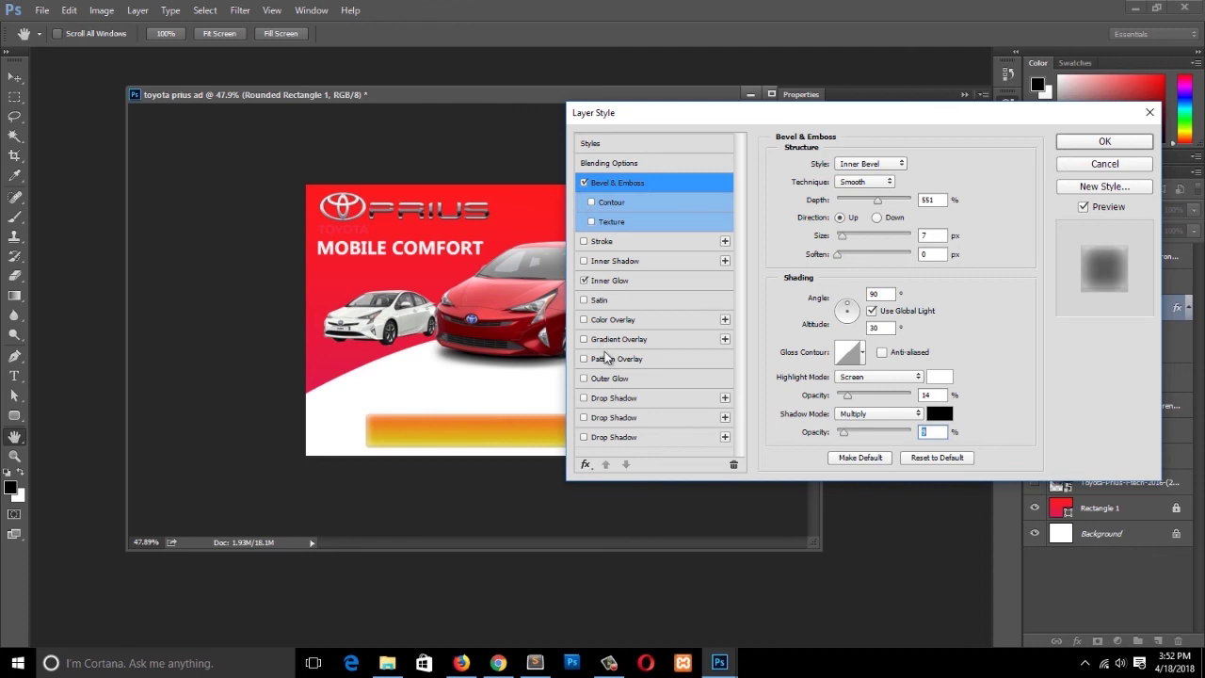
# Give the rounded rectangle a faint drop shadow with 6 px distance and 13 px size, and move the bar up slightly.
pyautogui.click(603, 400)
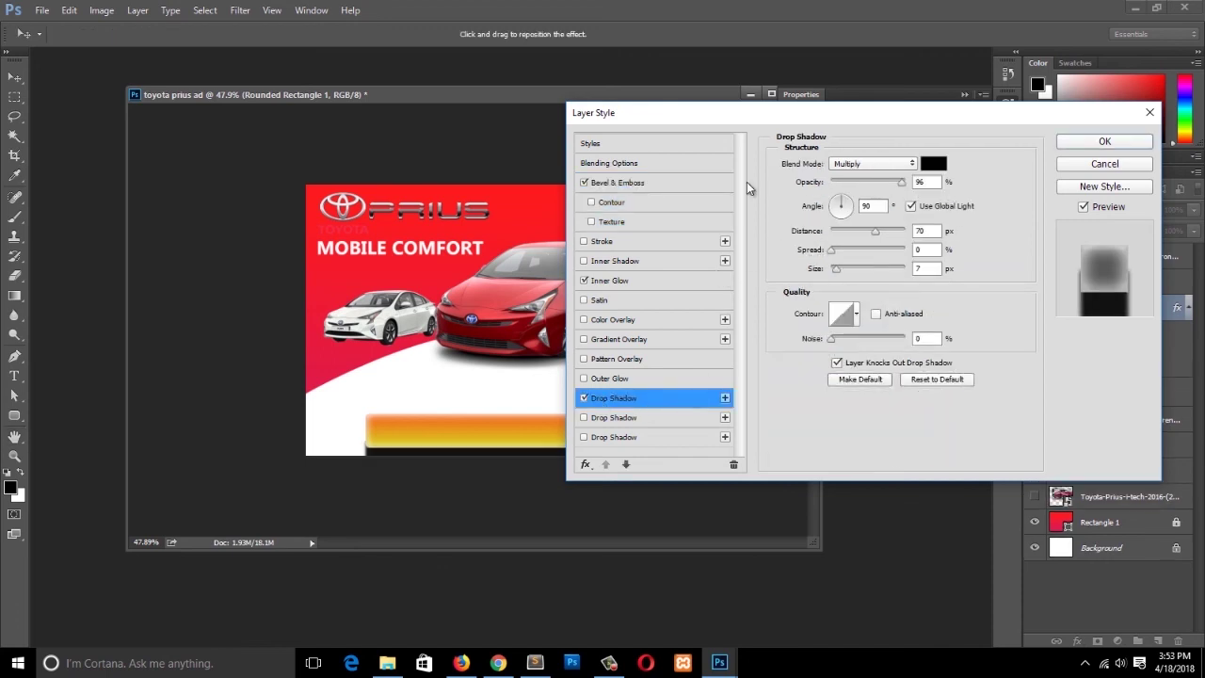
pyautogui.moveTo(877, 234); pyautogui.dragTo(838, 270)
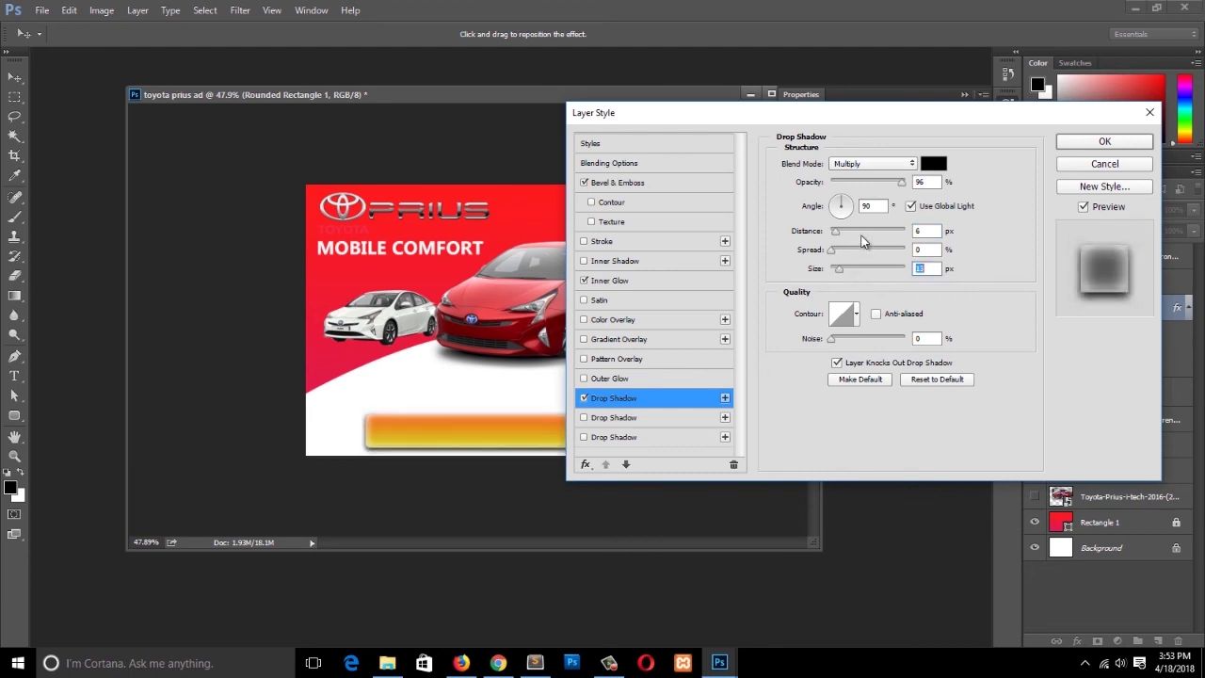
pyautogui.moveTo(899, 185); pyautogui.dragTo(852, 188)
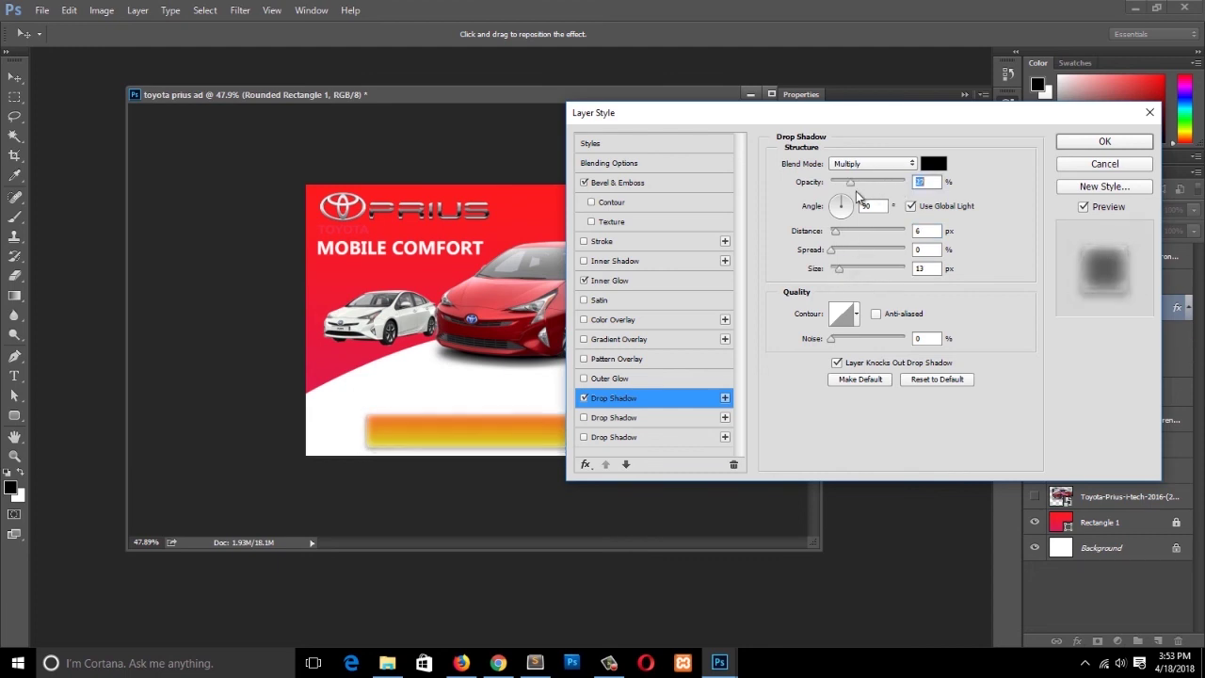
pyautogui.click(1105, 141)
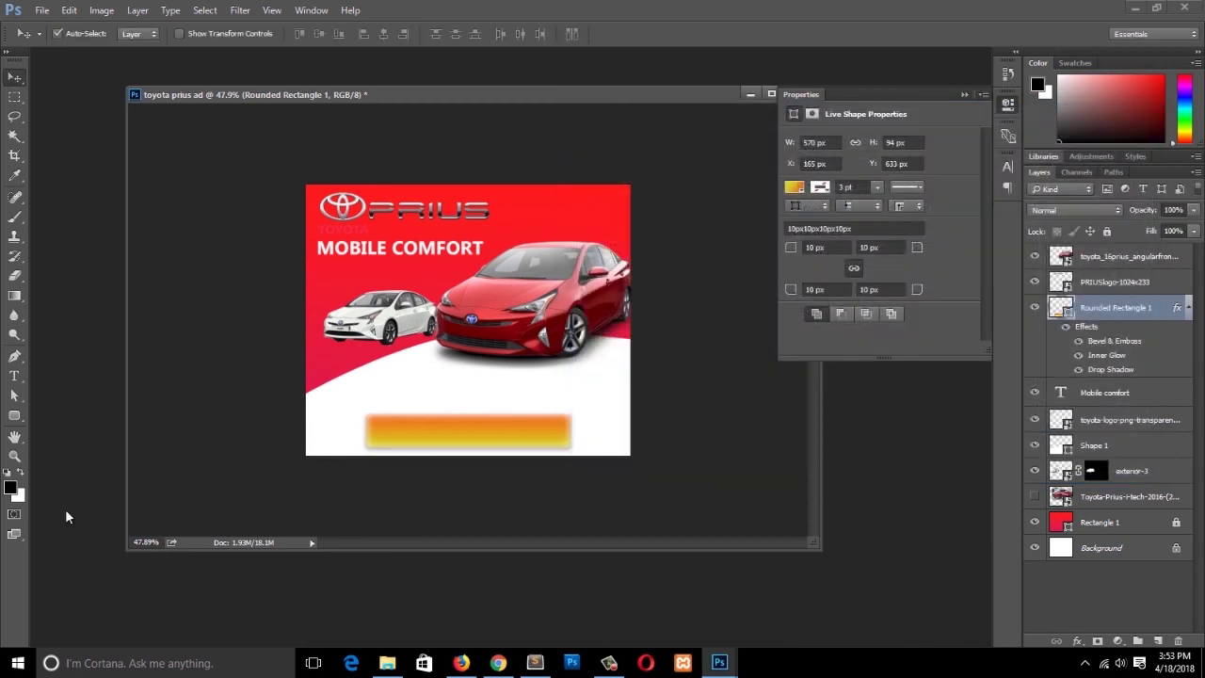
pyautogui.moveTo(425, 446); pyautogui.dragTo(420, 424)
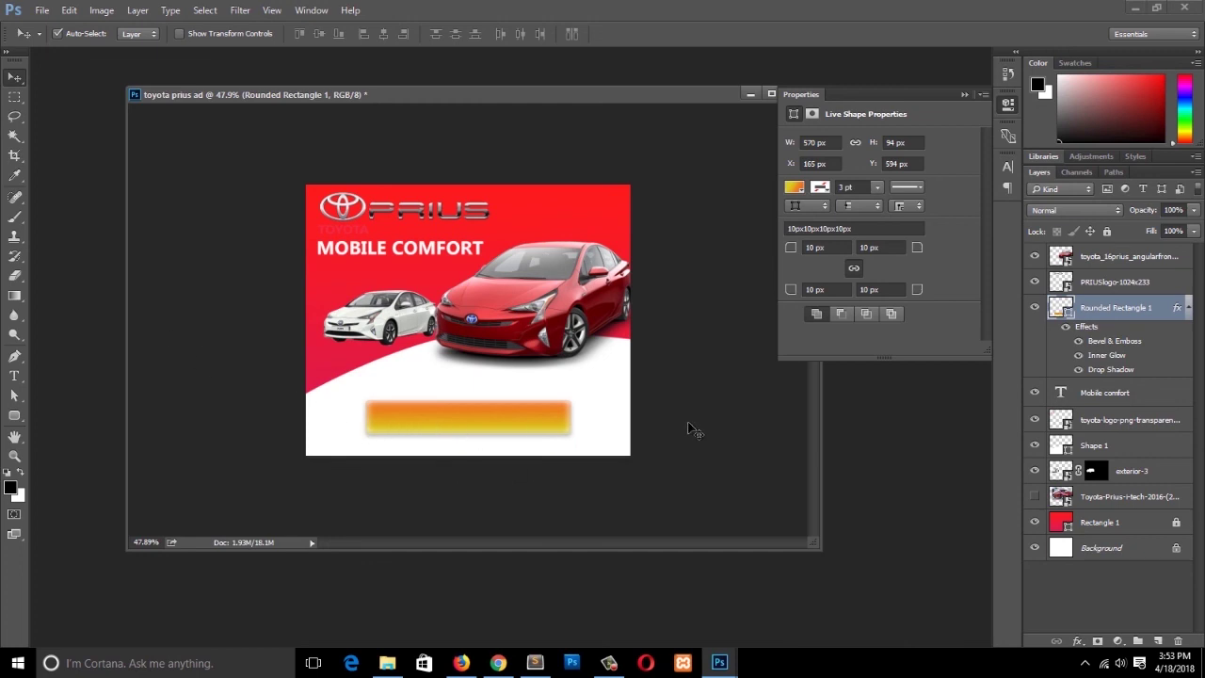
# Add the text GET YOURS NOW on the orange-yellow bar and scale it down to 55.5 pt to fit inside.
pyautogui.click(14, 376)
pyautogui.click(392, 421)
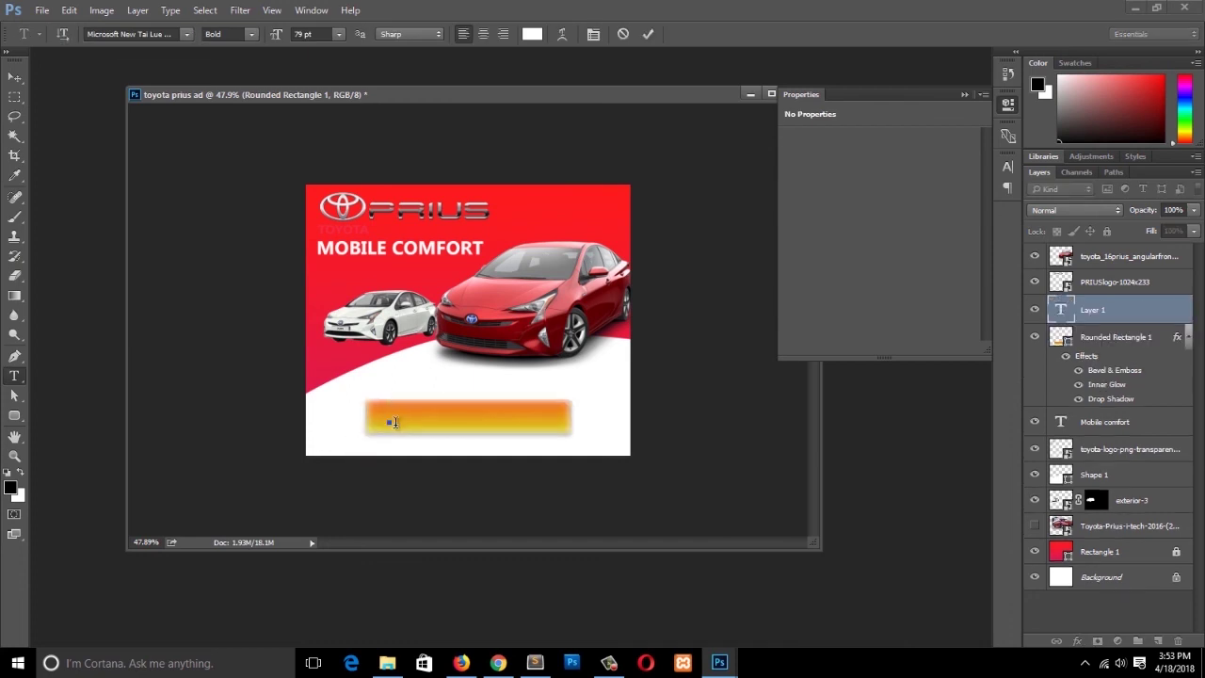
pyautogui.write('GET YOURS N')
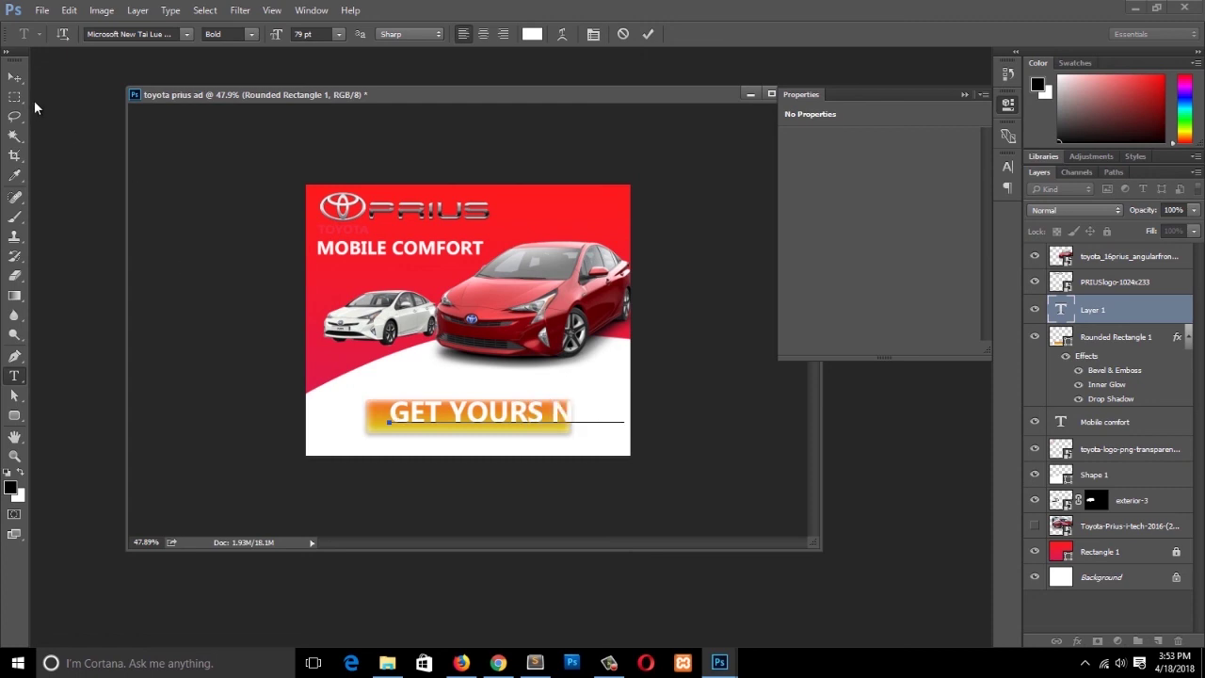
pyautogui.click(14, 77)
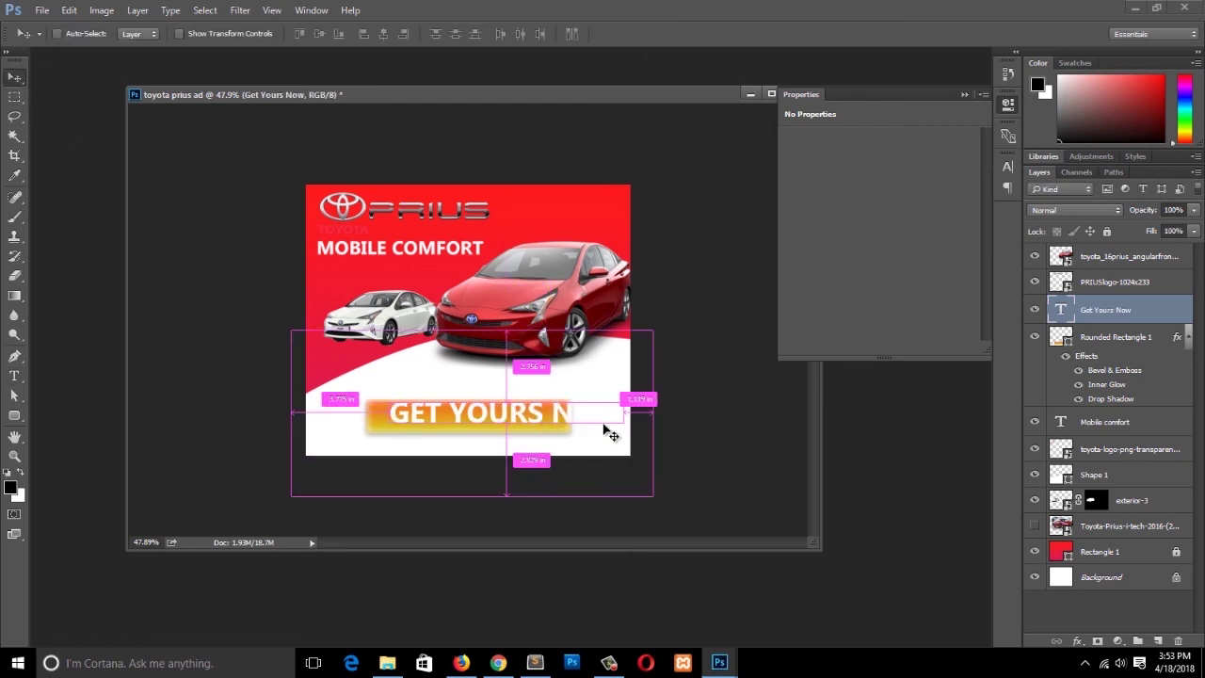
pyautogui.moveTo(623, 400); pyautogui.dragTo(554, 409)
pyautogui.press('Return')
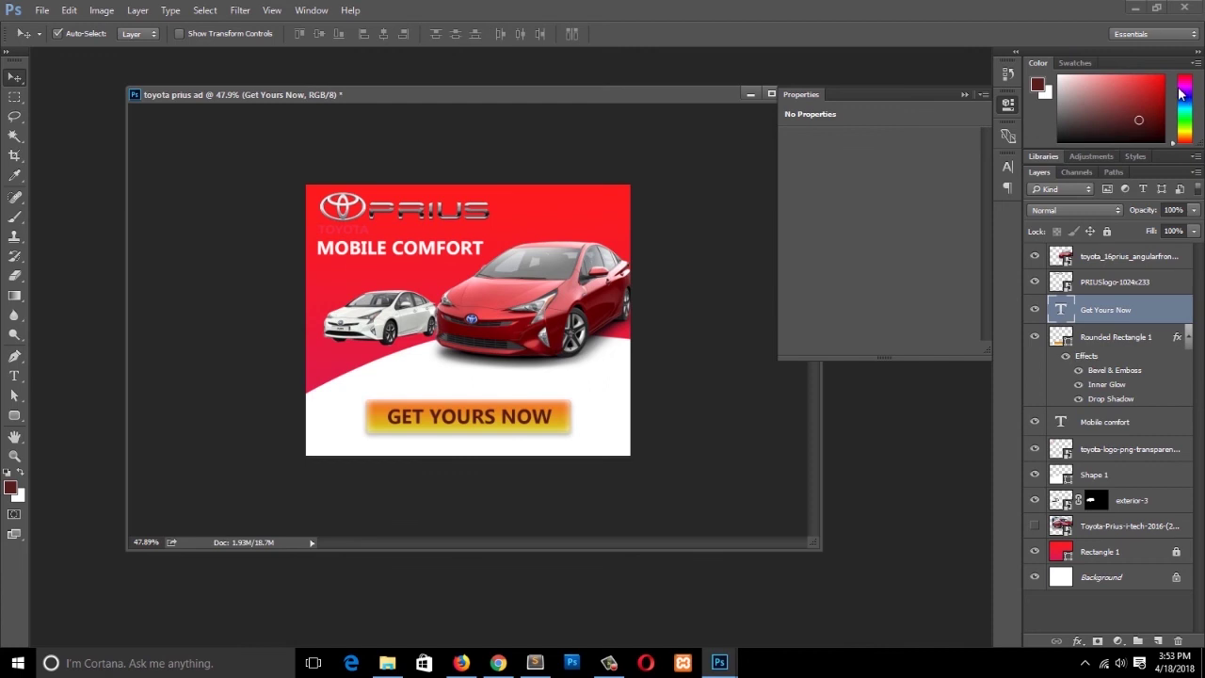
# Change the color of the GET YOURS NOW text to black.
pyautogui.click(1061, 125)
pyautogui.press('t')
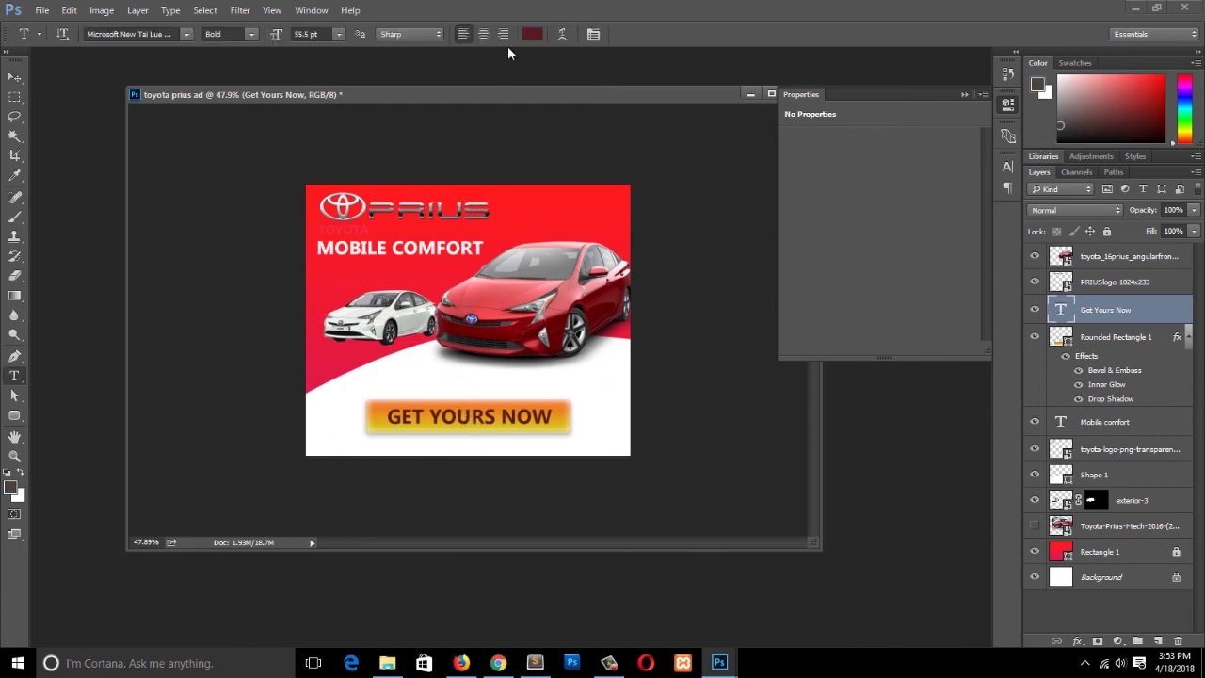
pyautogui.click(532, 37)
pyautogui.moveTo(469, 295); pyautogui.dragTo(497, 355)
pyautogui.click(787, 154)
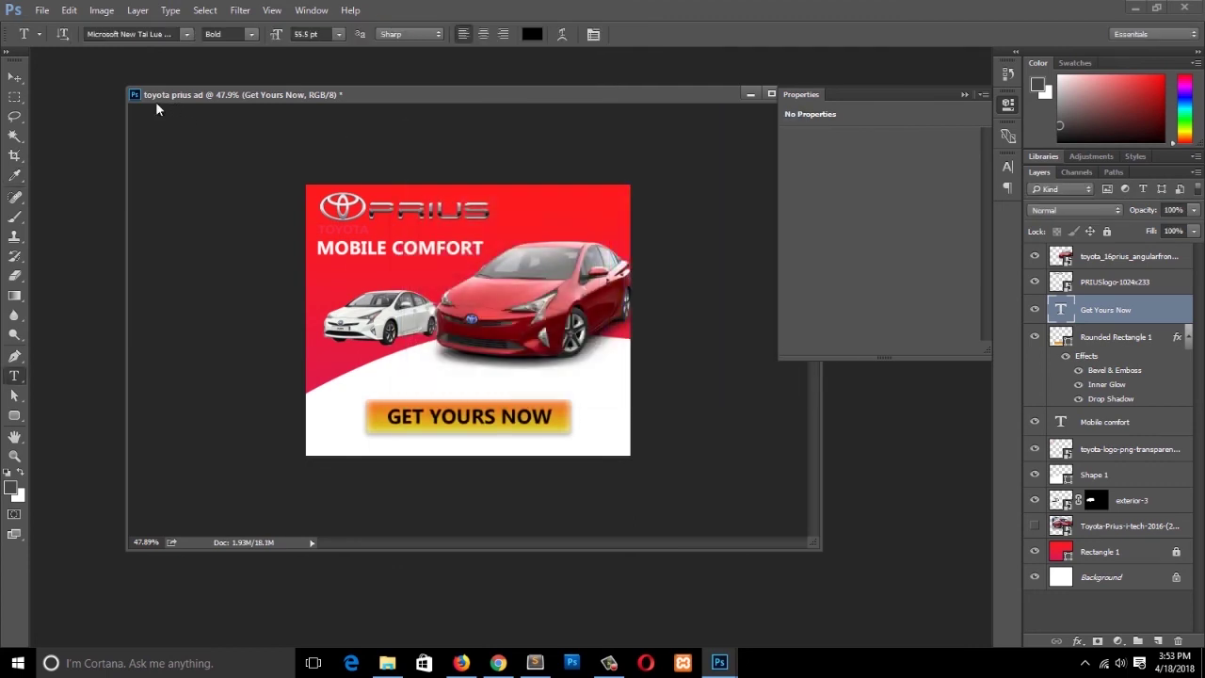
pyautogui.click(15, 77)
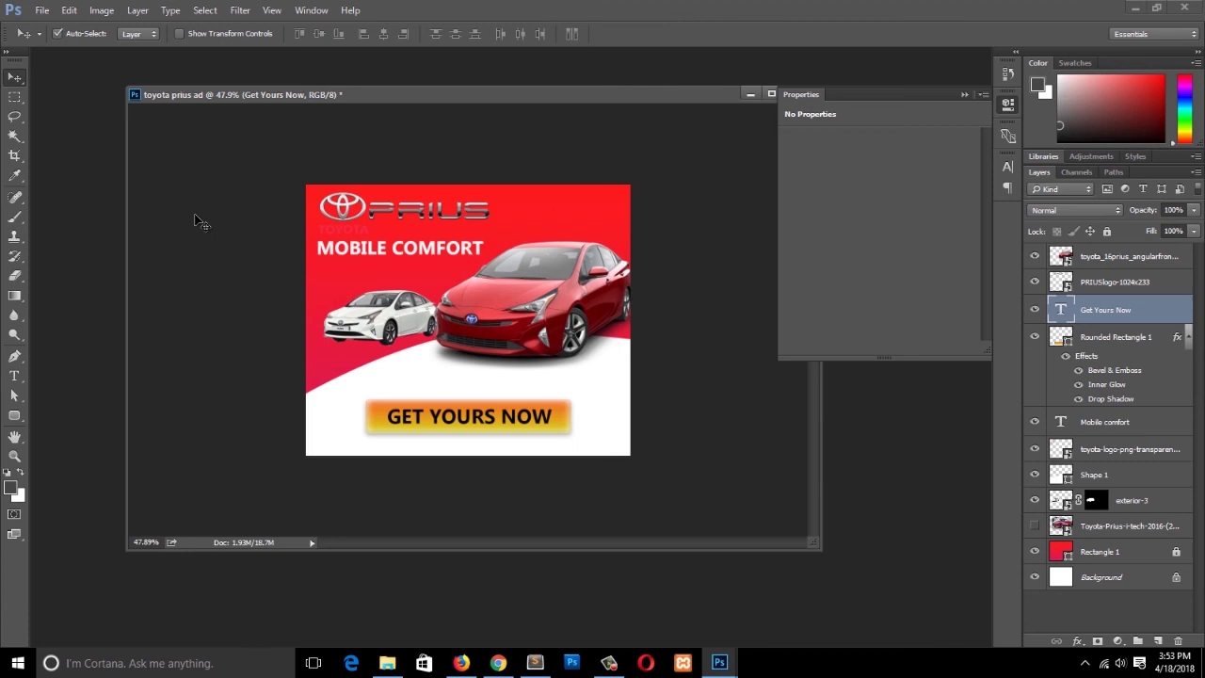
# Place the car interior photo Toyota-Prius-Inside-View-GD163.jpg from the image folder into the ad.
pyautogui.click(387, 663)
pyautogui.moveTo(676, 117); pyautogui.dragTo(703, 509)
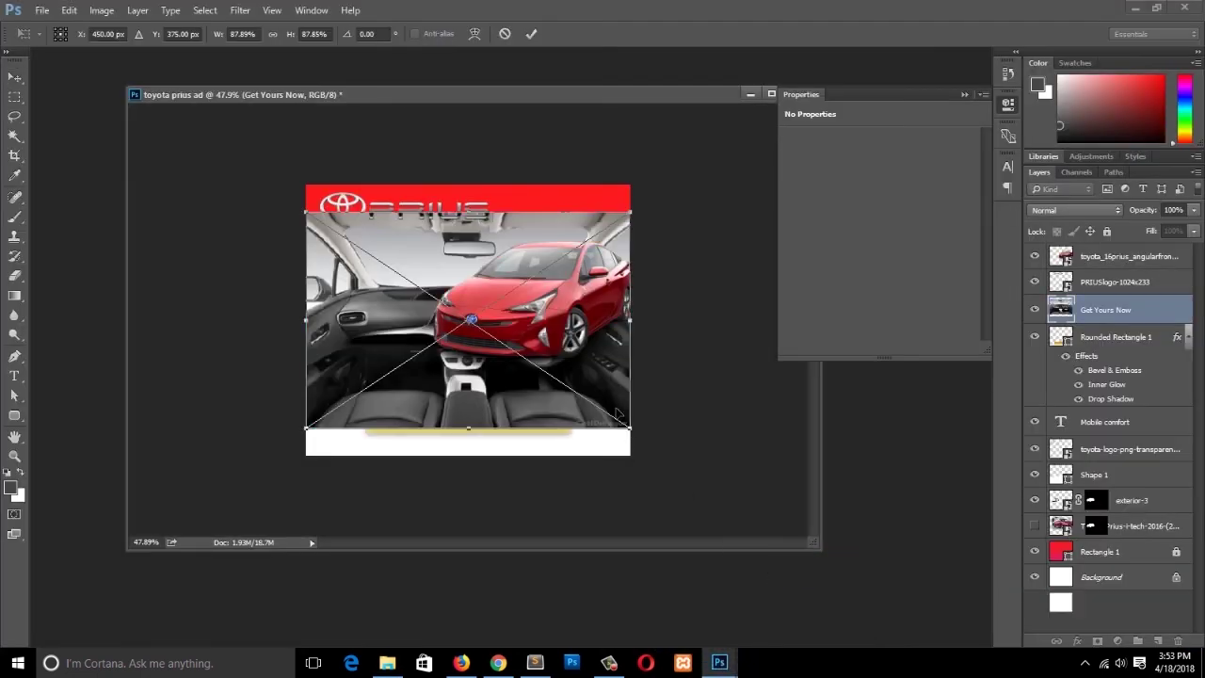
pyautogui.press('Return')
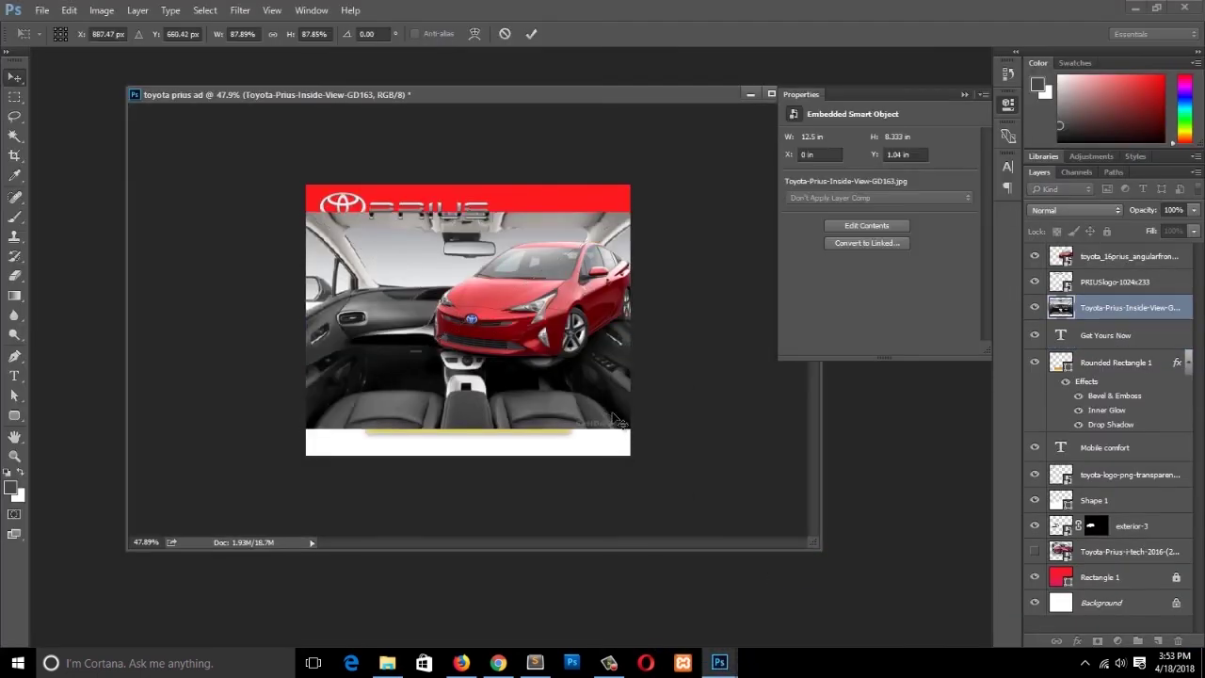
# Scale the interior photo up to about 105% and move it down to cover the ad's lower part.
pyautogui.hotkey('ctrl', 't')
pyautogui.moveTo(631, 431); pyautogui.dragTo(664, 452)
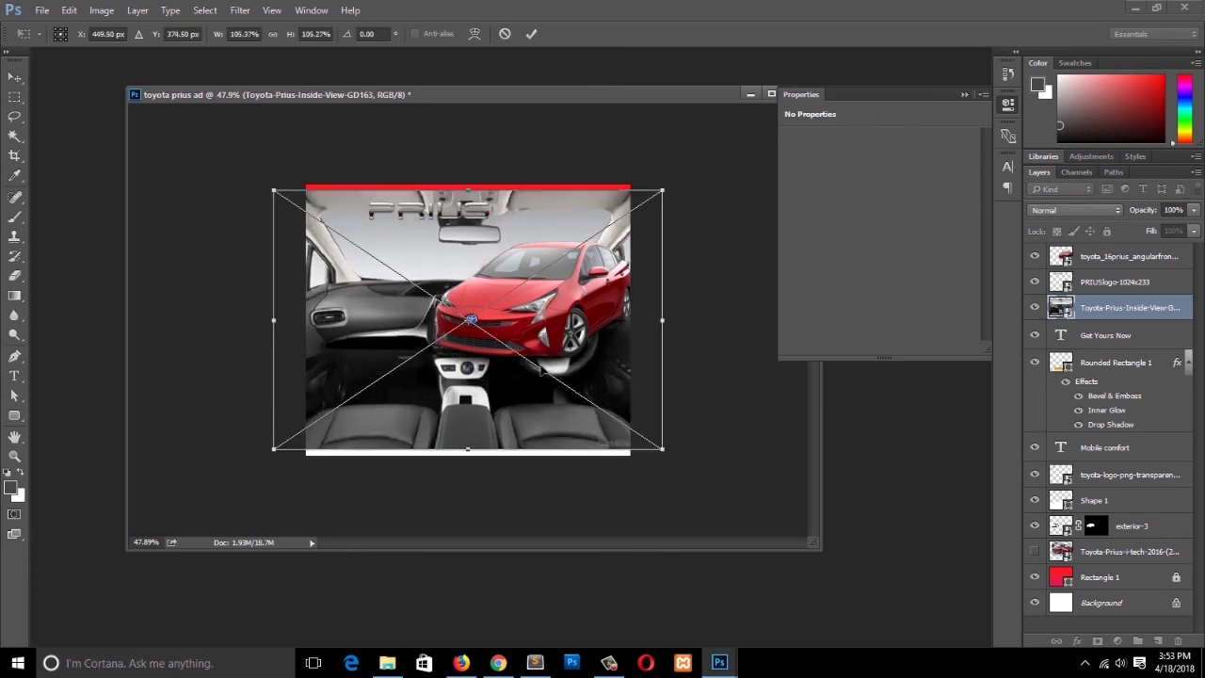
pyautogui.moveTo(603, 373); pyautogui.dragTo(605, 437)
pyautogui.press('Return')
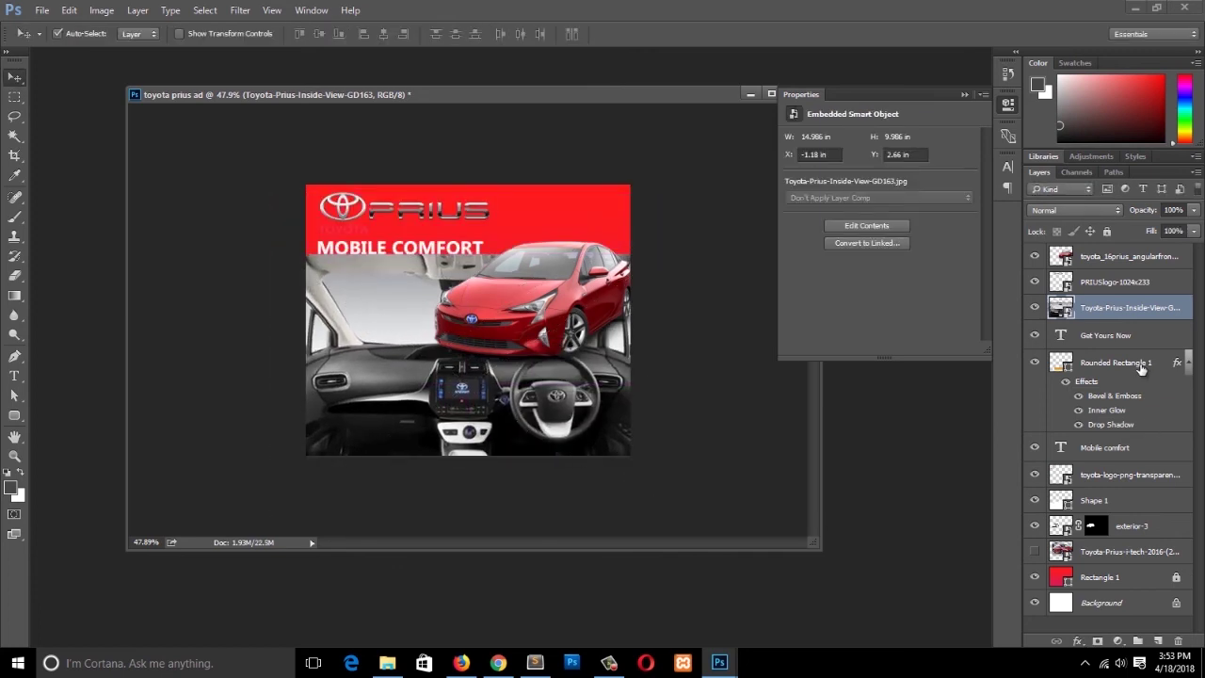
# Move the interior photo layer below the Mobile comfort text layer, hide it, and load the curved white shape's outline as a selection.
pyautogui.moveTo(1127, 323); pyautogui.dragTo(1123, 473)
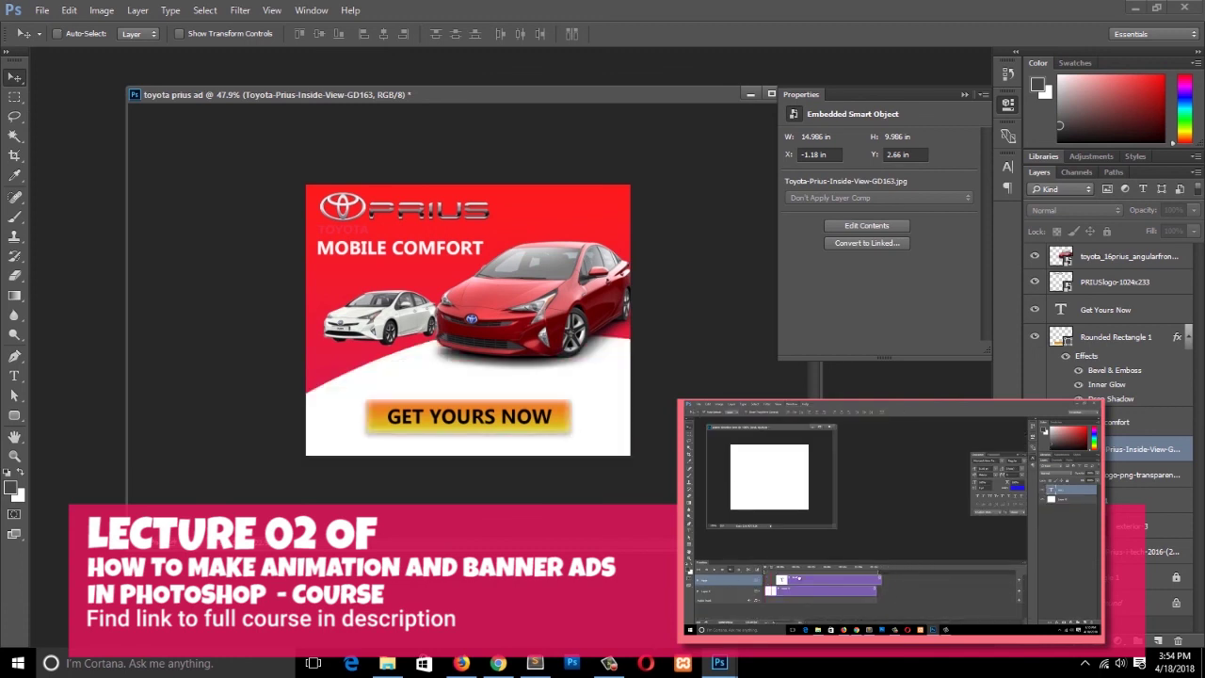
pyautogui.keyDown('ctrl'); pyautogui.click(1062, 577); pyautogui.keyUp('ctrl')
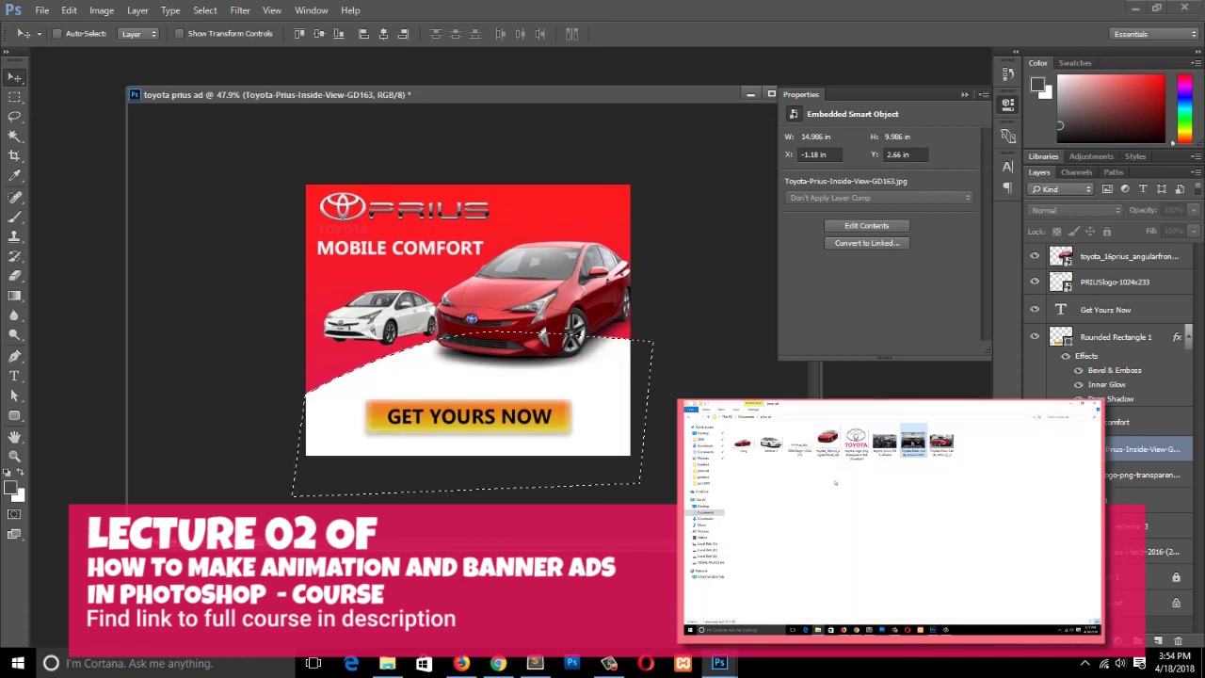